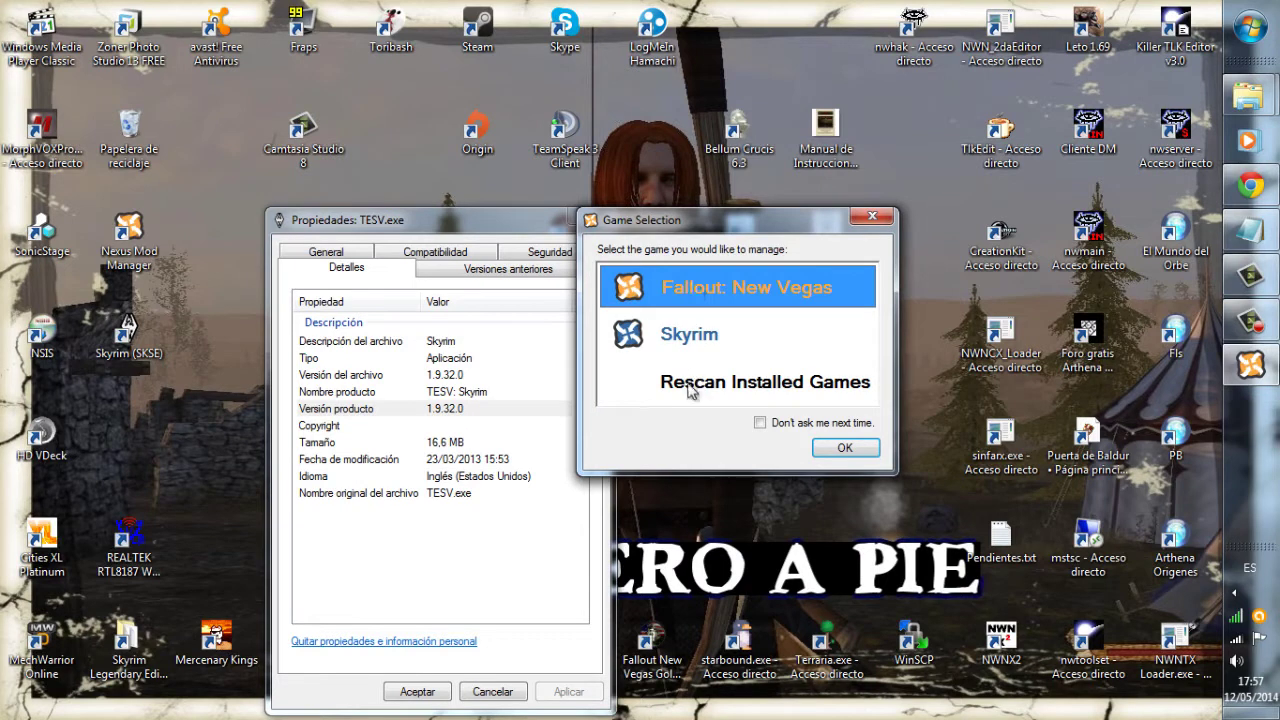
Rescan the computer for installed games and look through the list of games being searched for.
click(688, 388)
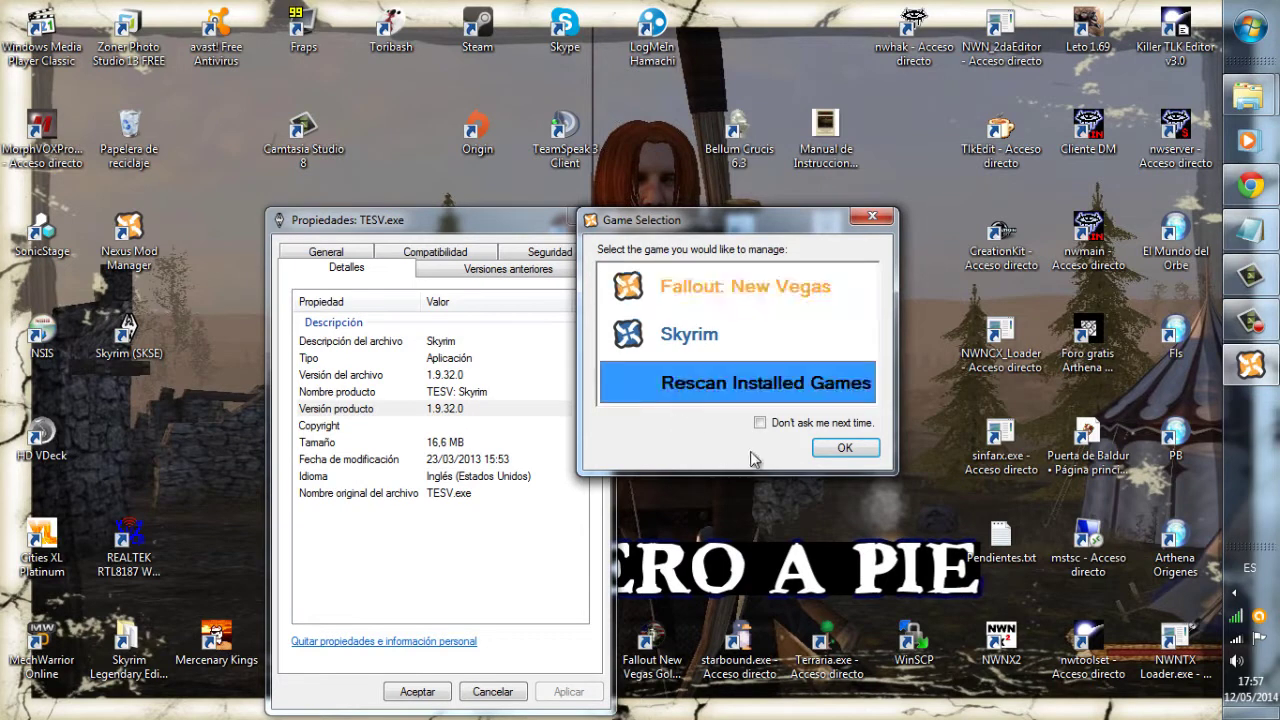
click(843, 450)
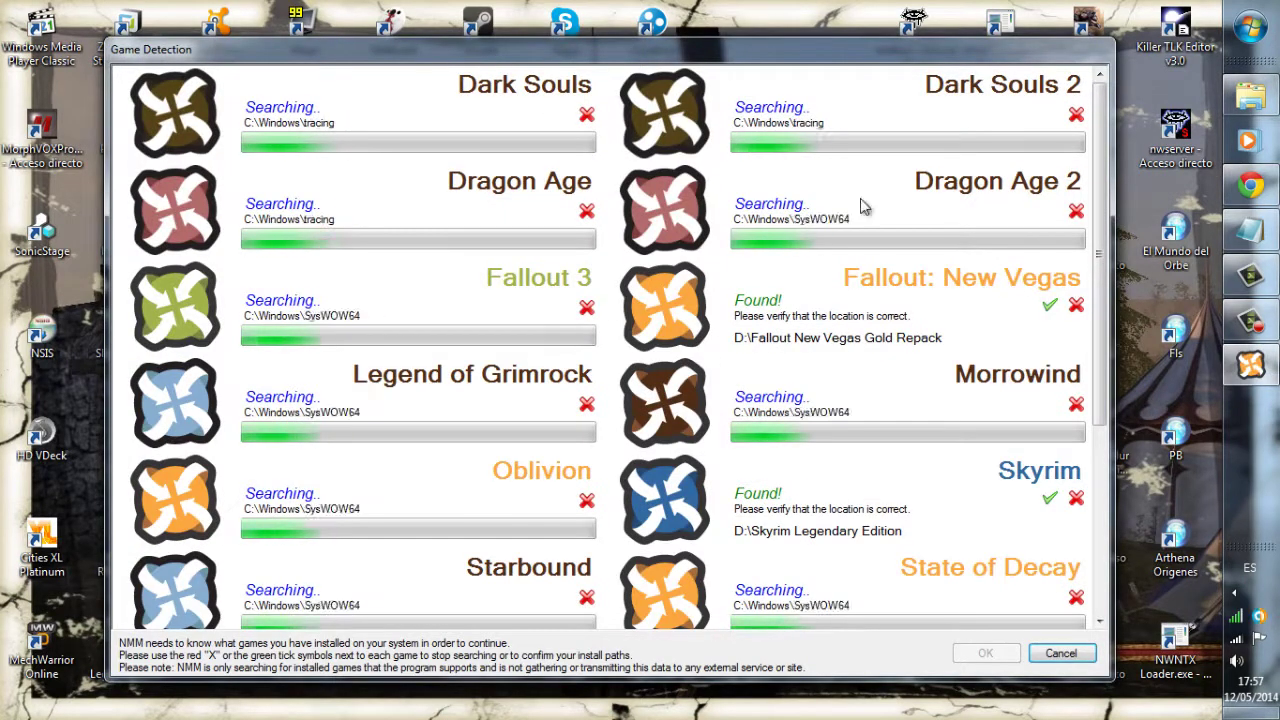
scroll(1104, 155, down, 3)
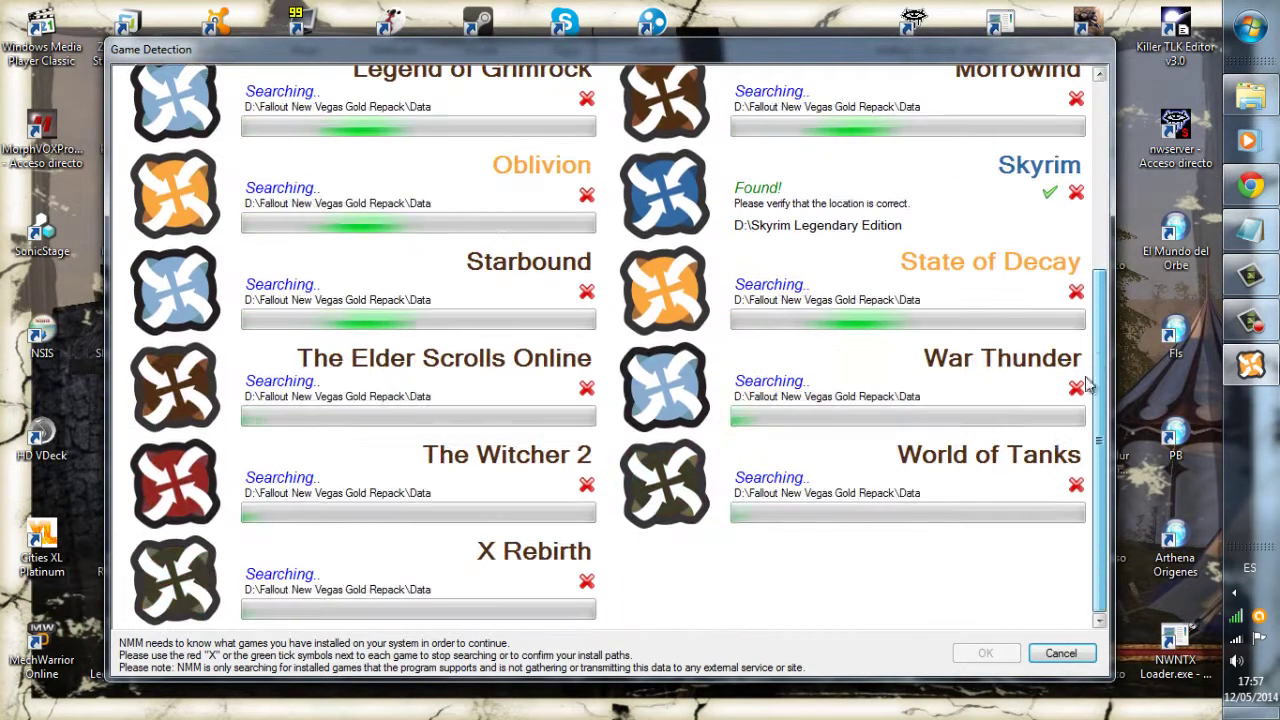
scroll(1104, 140, up, 3)
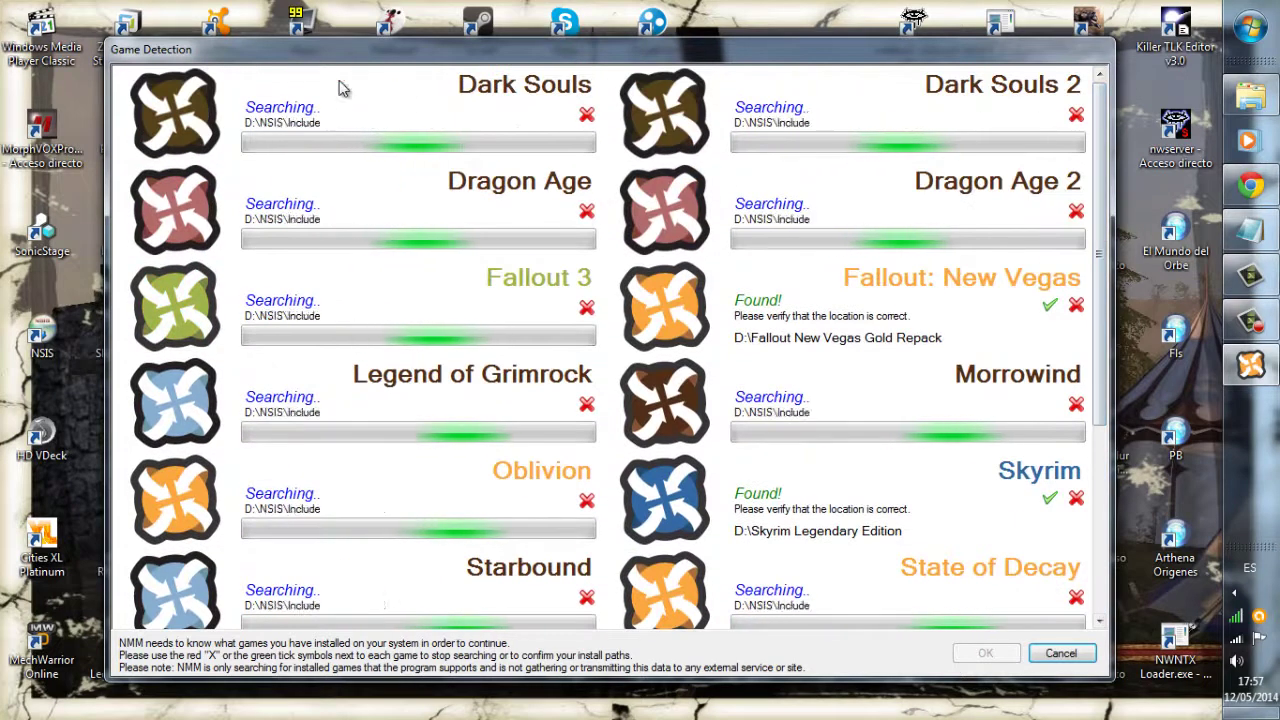
Stop the detection searches for Dark Souls, Dragon Age, Fallout 3 and Legend of Grimrock.
click(586, 115)
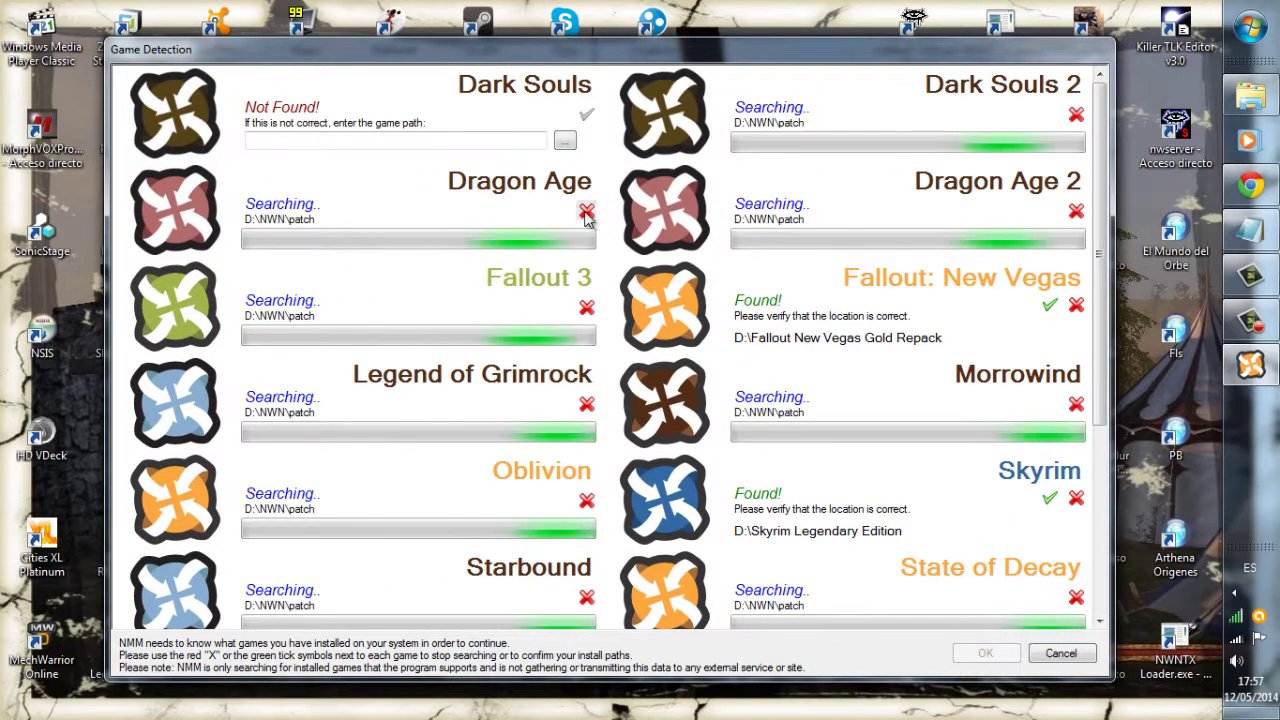
click(586, 210)
click(586, 306)
click(586, 403)
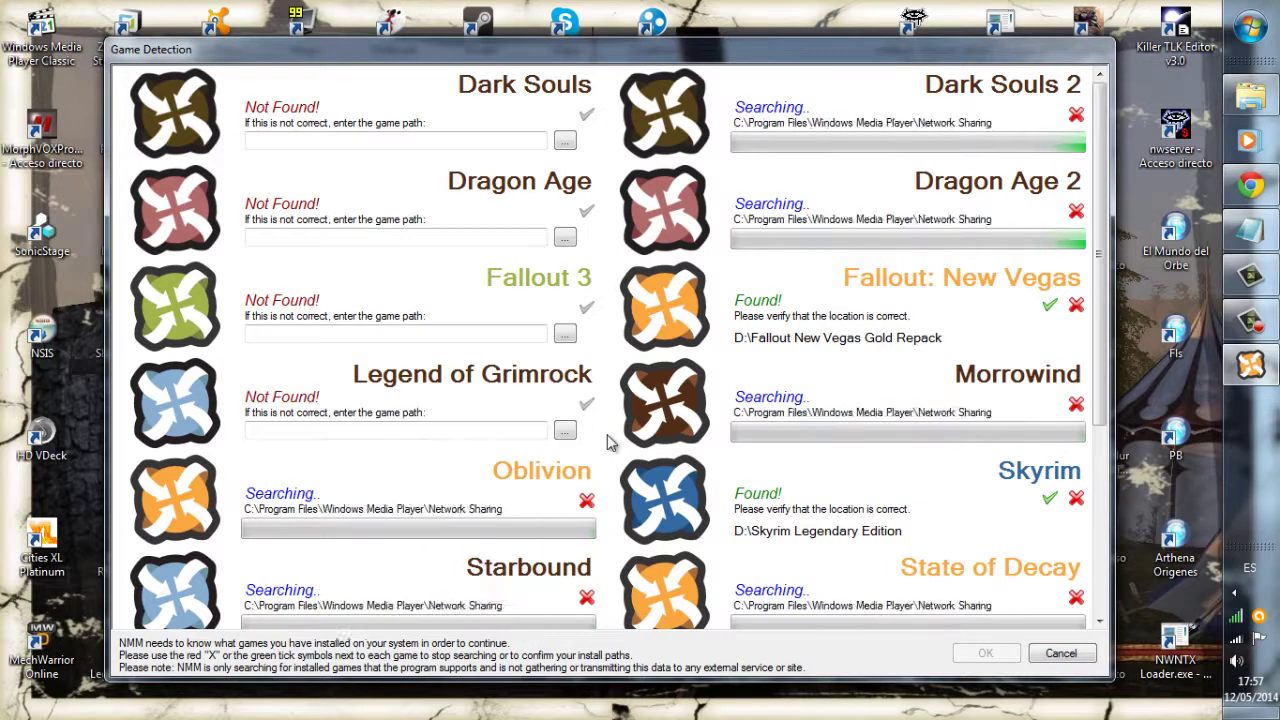
Stop the detection searches for Oblivion, Starbound, The Elder Scrolls Online, The Witcher 2 and X Rebirth.
scroll(606, 440, down, 2)
click(586, 275)
click(586, 372)
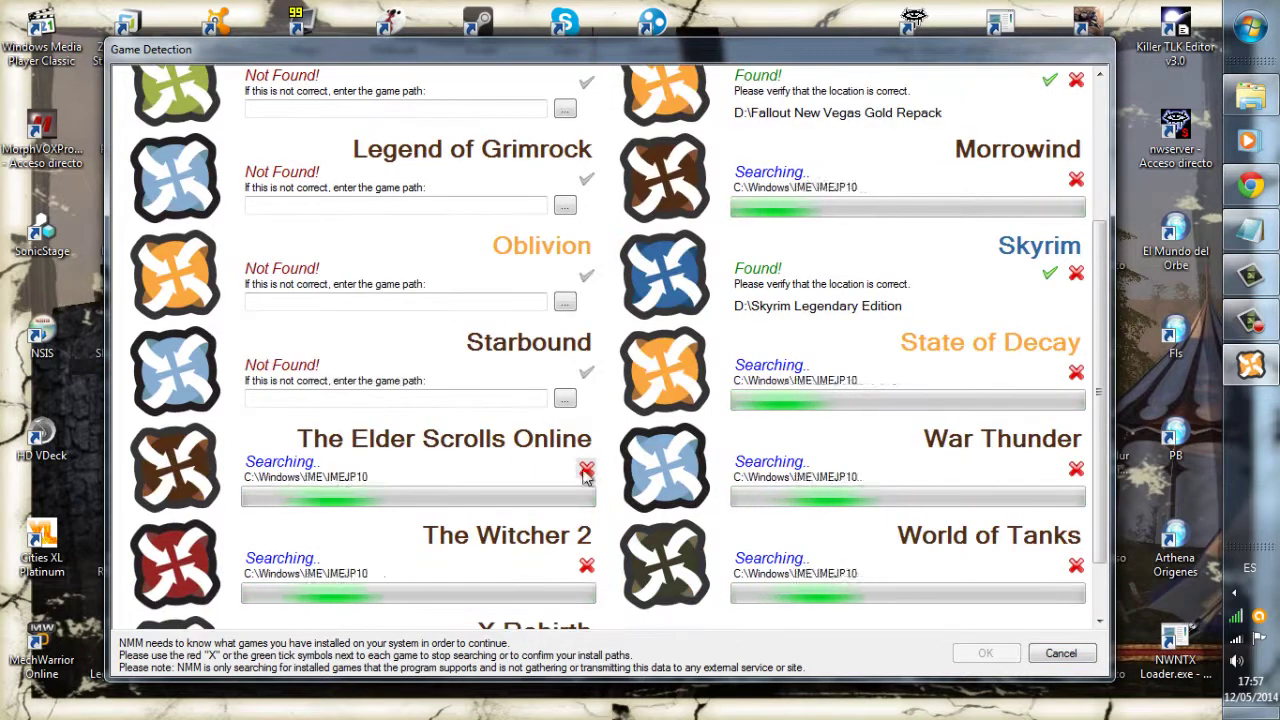
click(586, 469)
scroll(588, 480, down, 1)
click(586, 486)
click(586, 581)
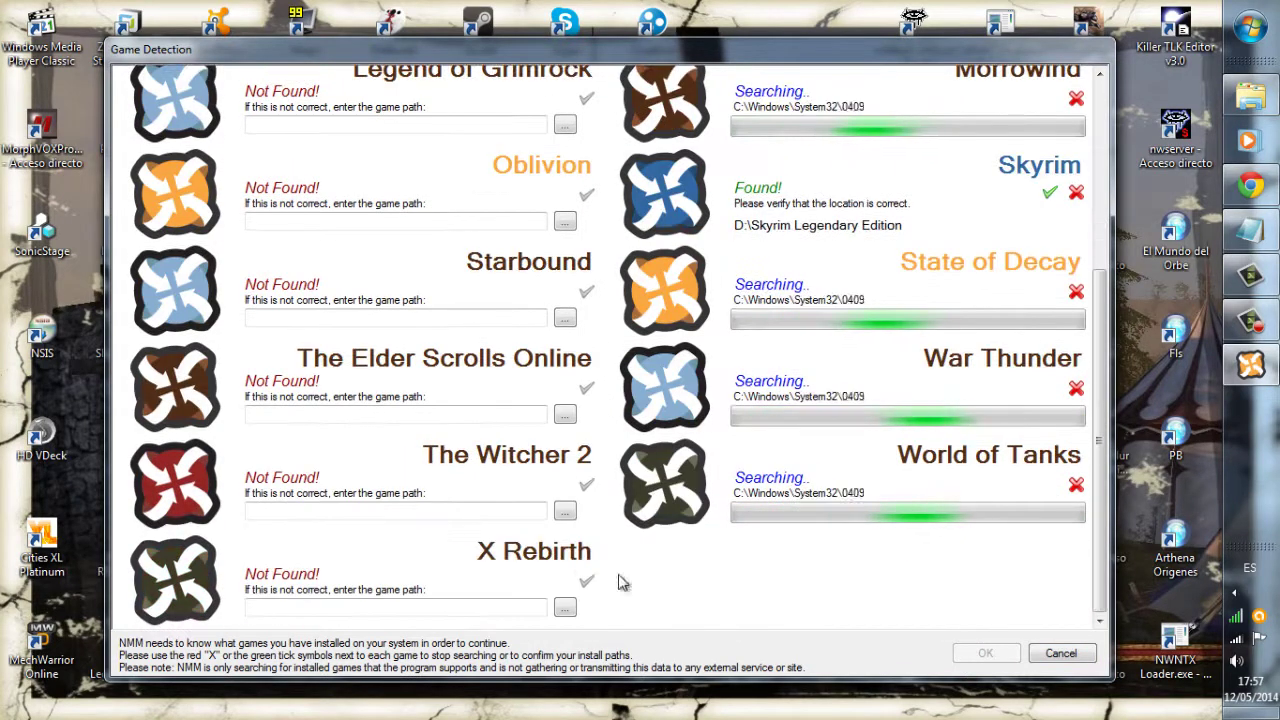
Stop the detection searches for War Thunder, World of Tanks, State of Decay and Morrowind.
click(1076, 388)
click(1074, 485)
click(1077, 293)
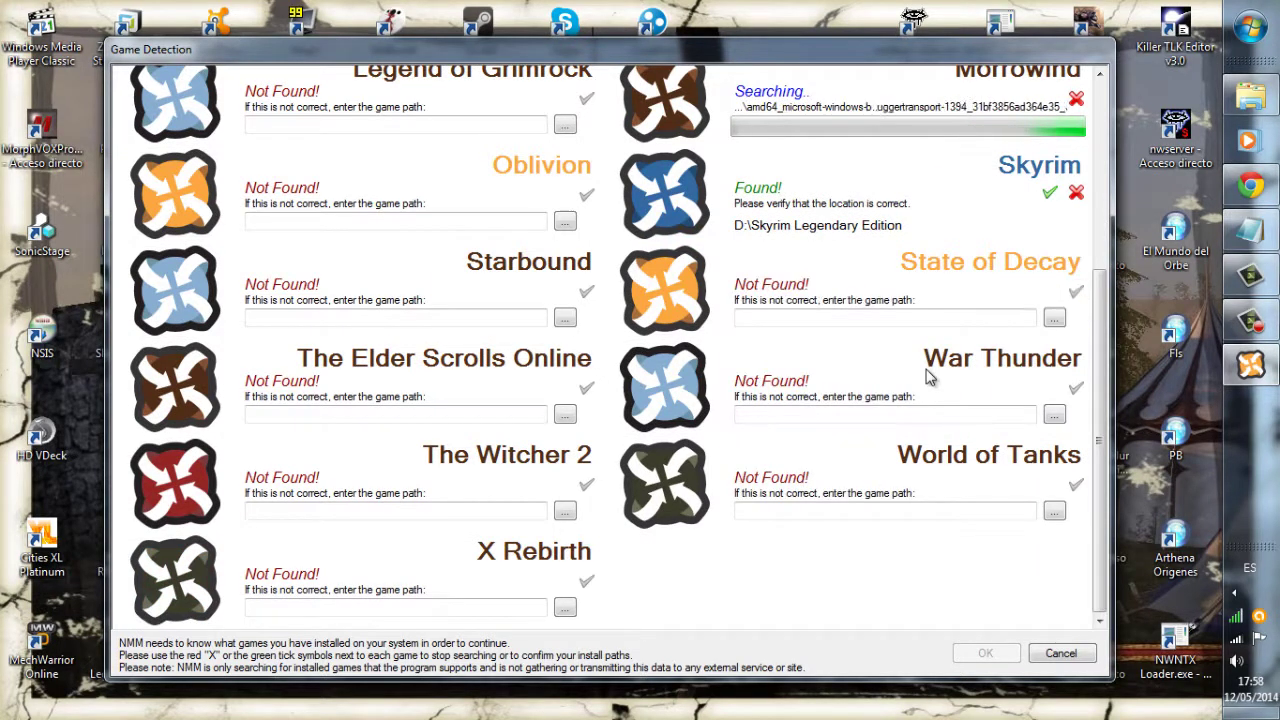
scroll(928, 376, up, 3)
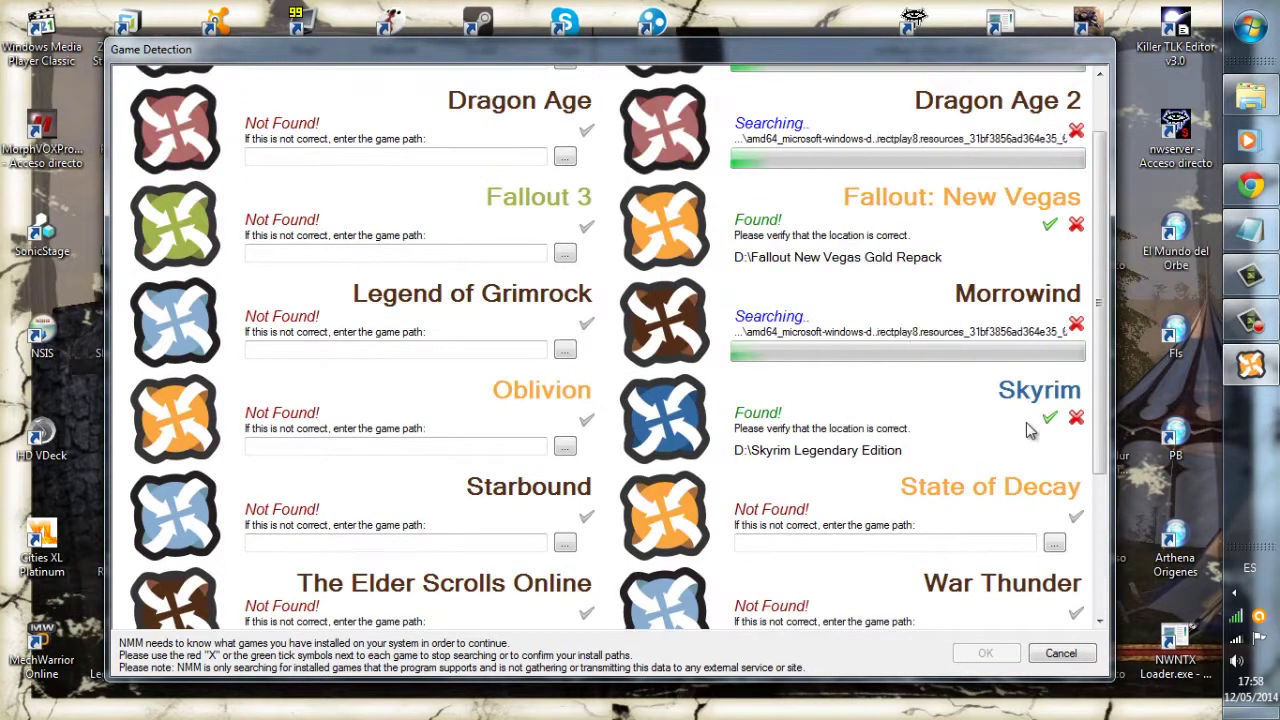
click(1076, 328)
scroll(920, 346, up, 1)
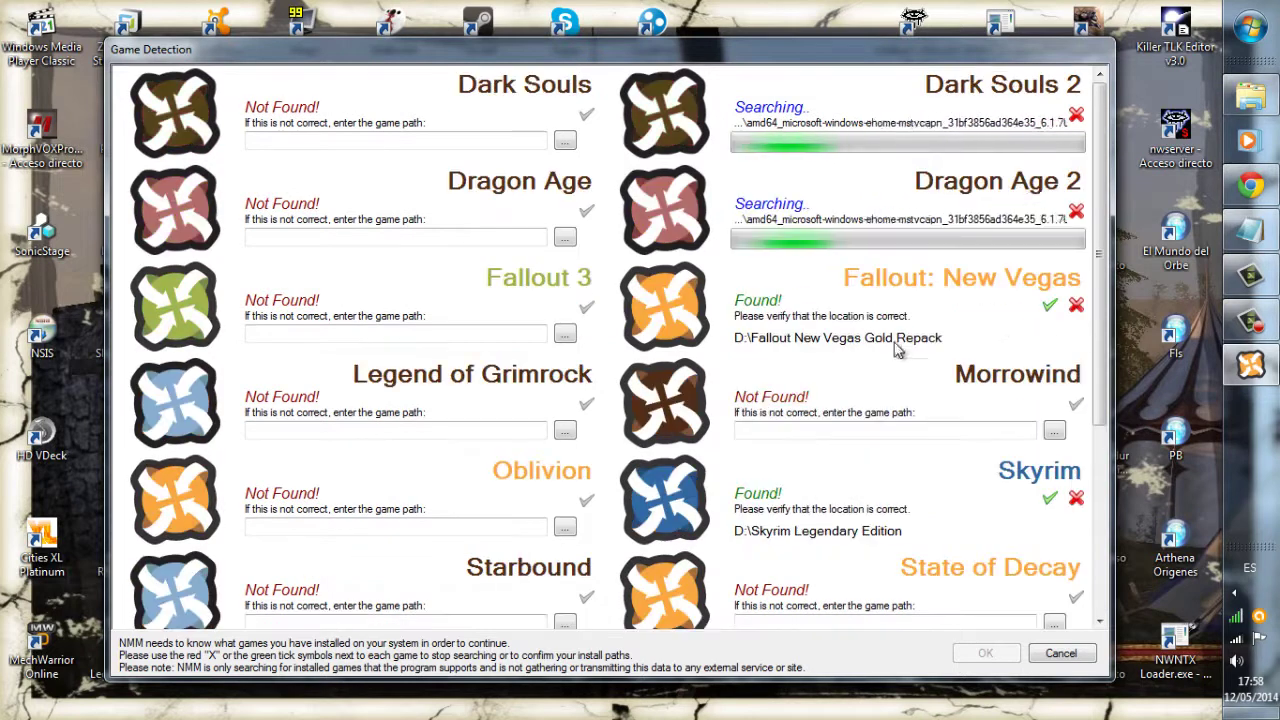
Confirm the detected Fallout: New Vegas and Skyrim locations, and stop the searches for Dragon Age 2 and Dark Souls 2.
click(1046, 306)
click(1049, 497)
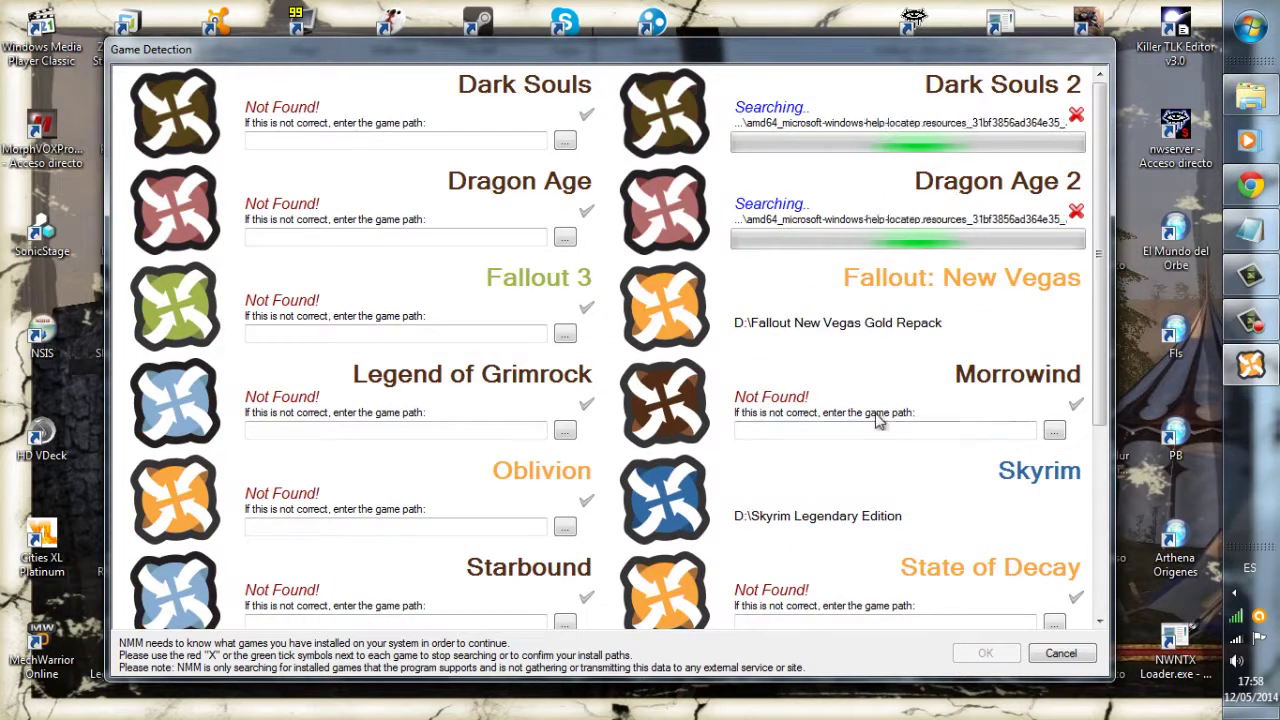
click(1076, 211)
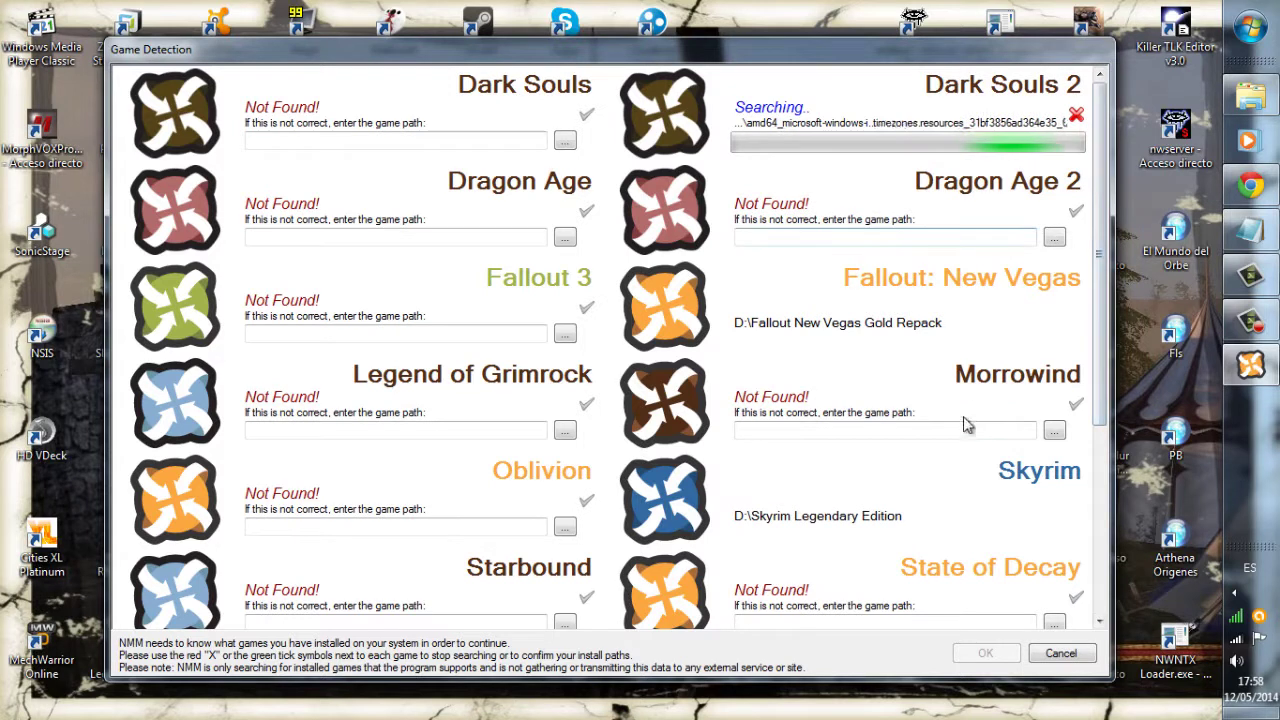
click(1075, 118)
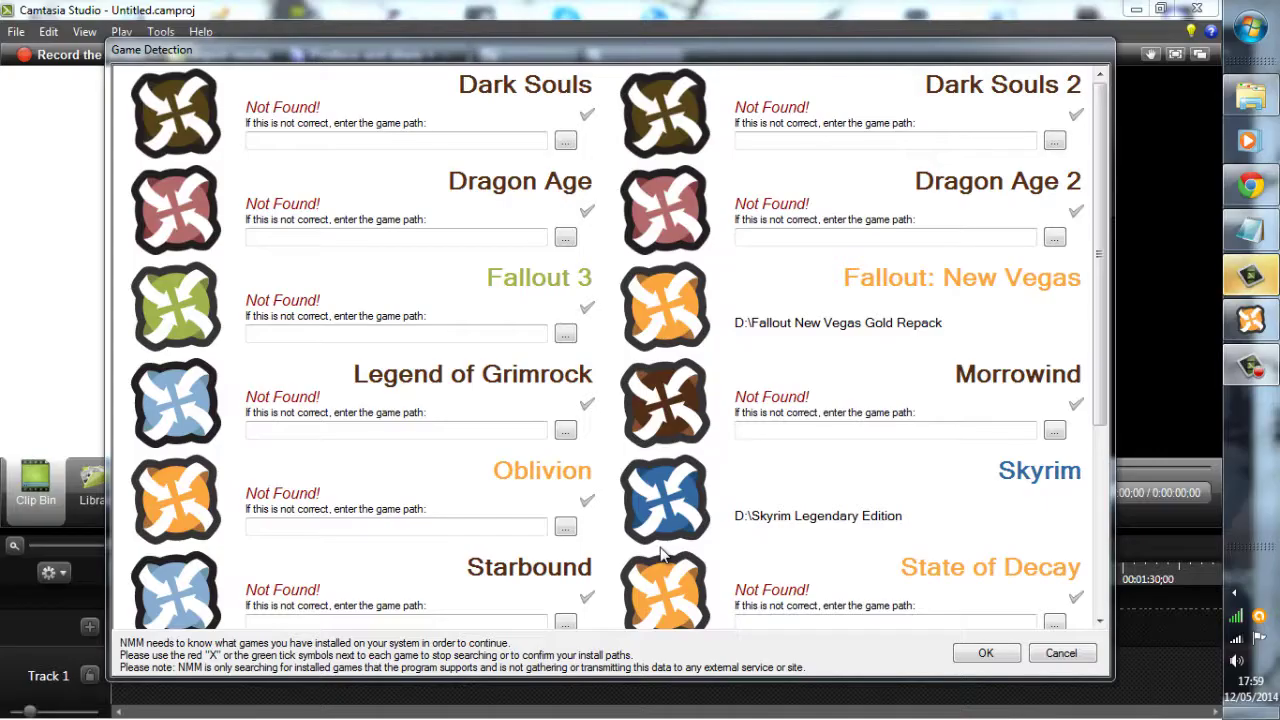
Accept the detected games and choose Skyrim as the game to manage.
mouse_move(1113, 252)
mouse_down()
mouse_move(1113, 318)
mouse_move(1115, 253)
mouse_up()
drag(1113, 322, 1113, 440)
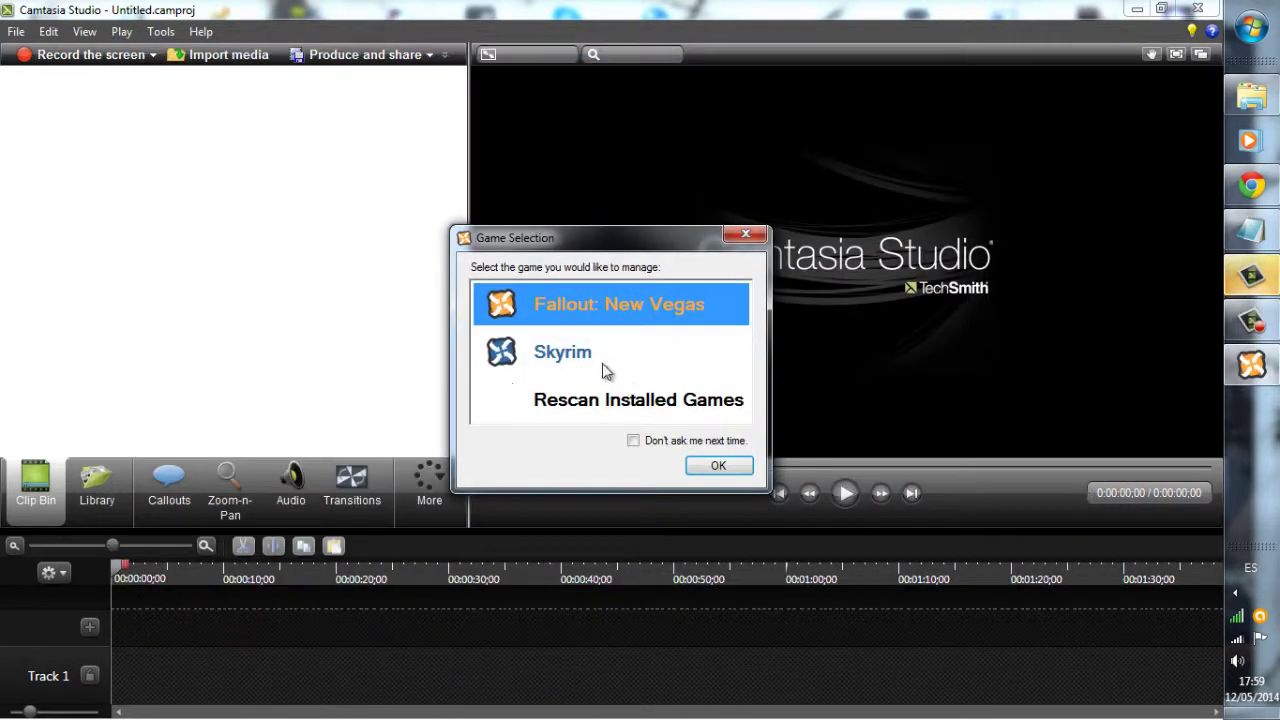
click(566, 356)
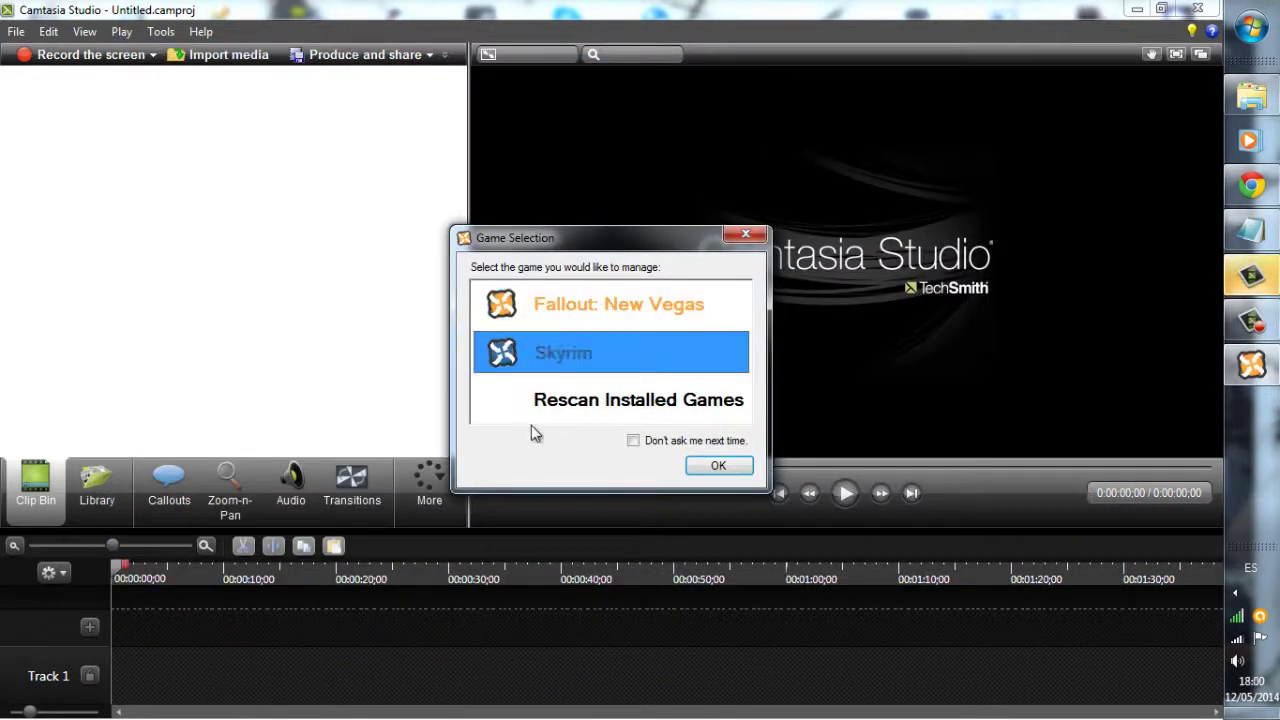
click(718, 470)
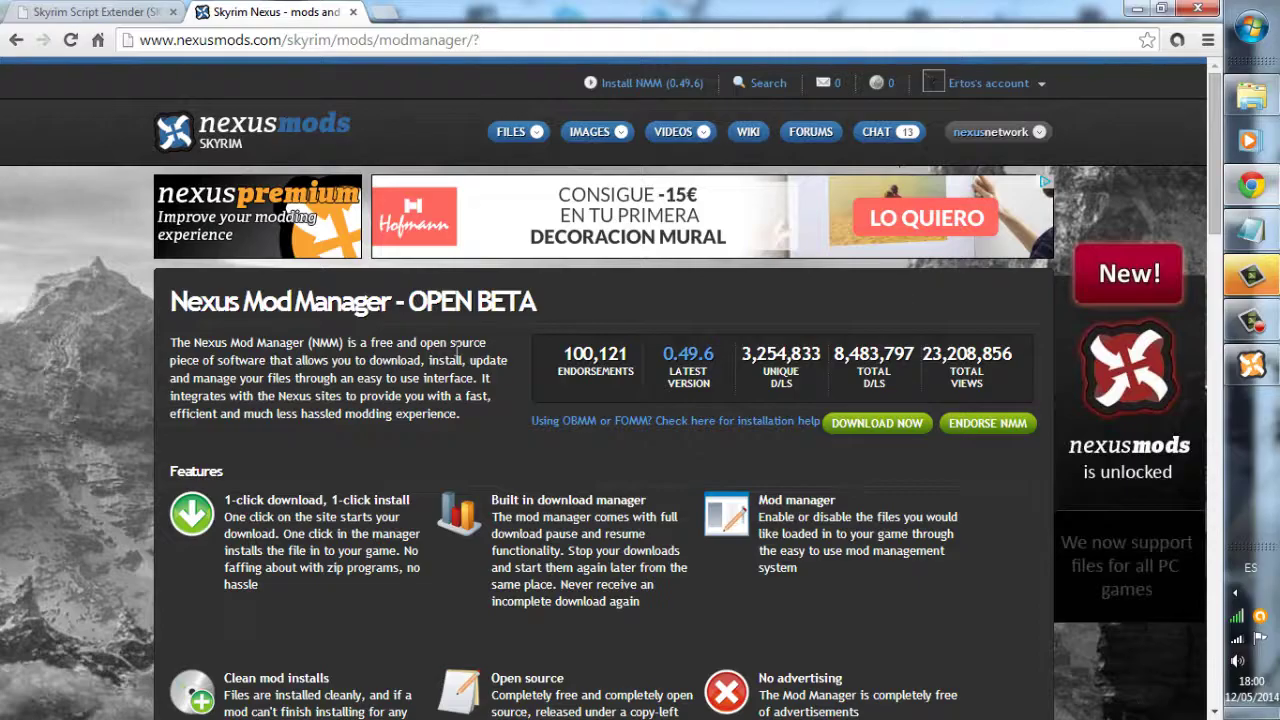
Switch to Nexus Mod Manager and browse the Skyrim mod list from the Armour category to Instalacion de Mods.
click(1232, 370)
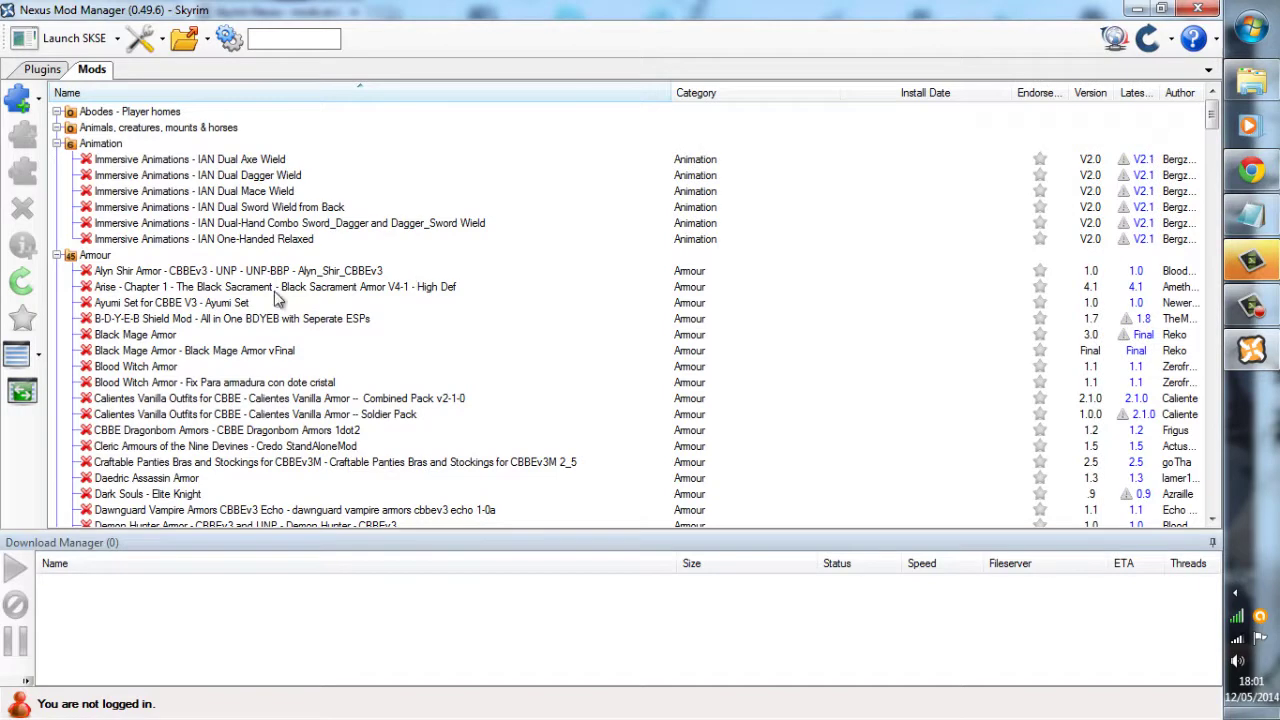
click(92, 256)
scroll(240, 325, down, 2)
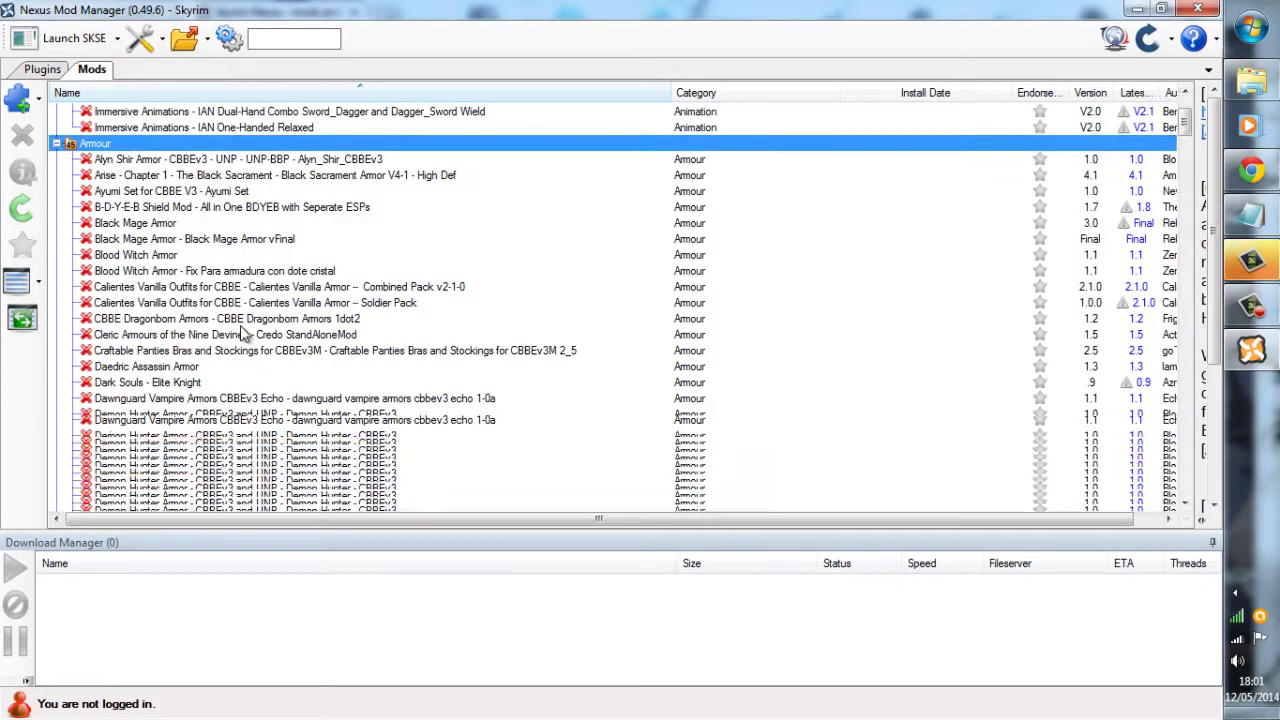
key(i)
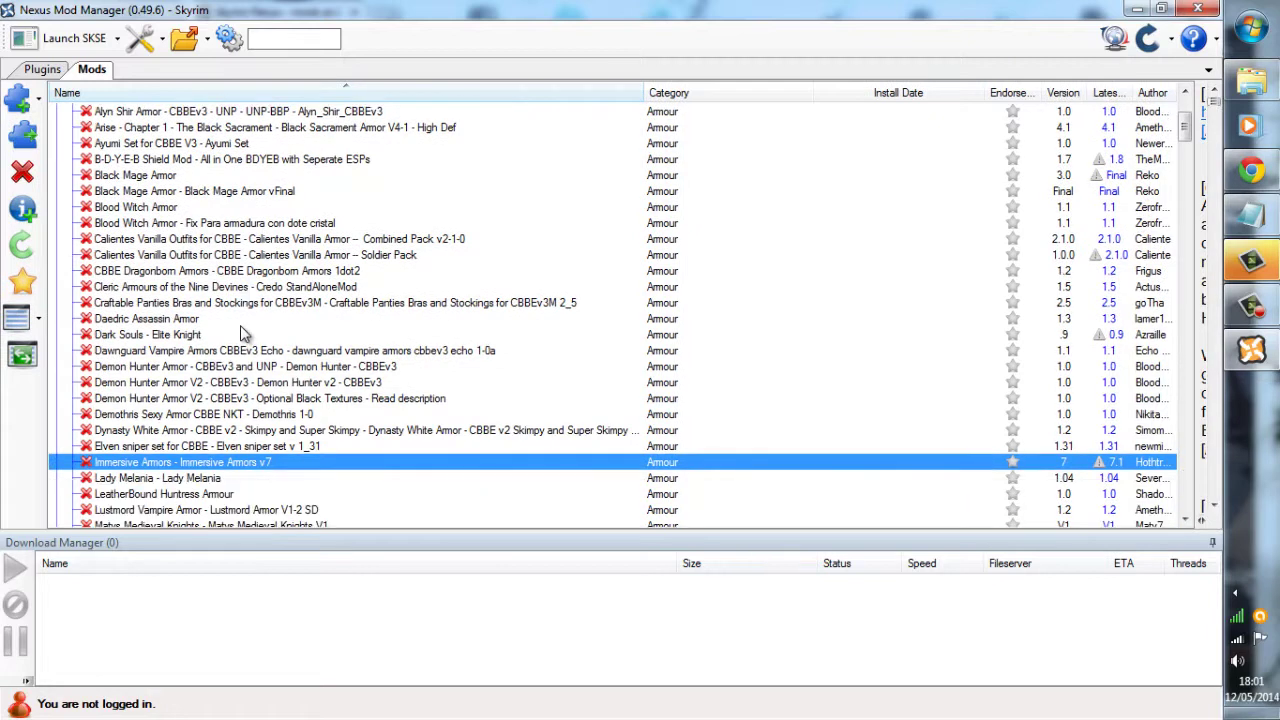
scroll(240, 334, down, 20)
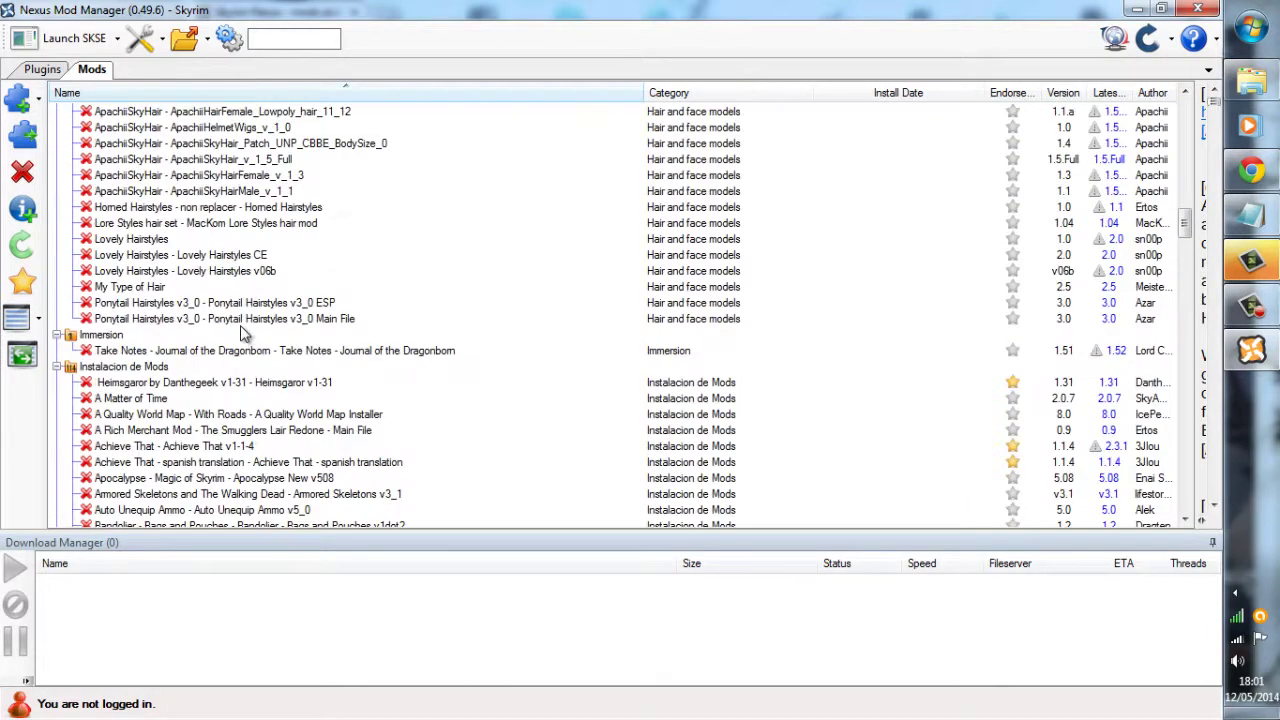
scroll(243, 334, down, 6)
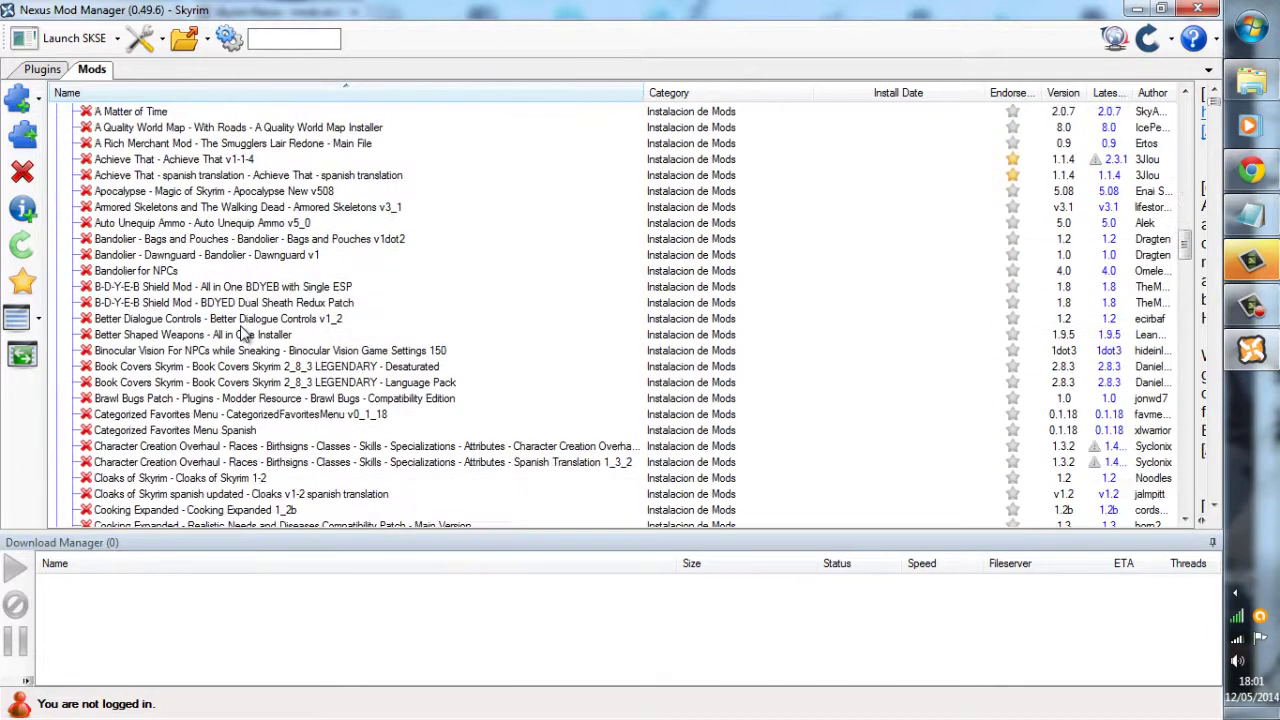
scroll(1188, 250, up, 1)
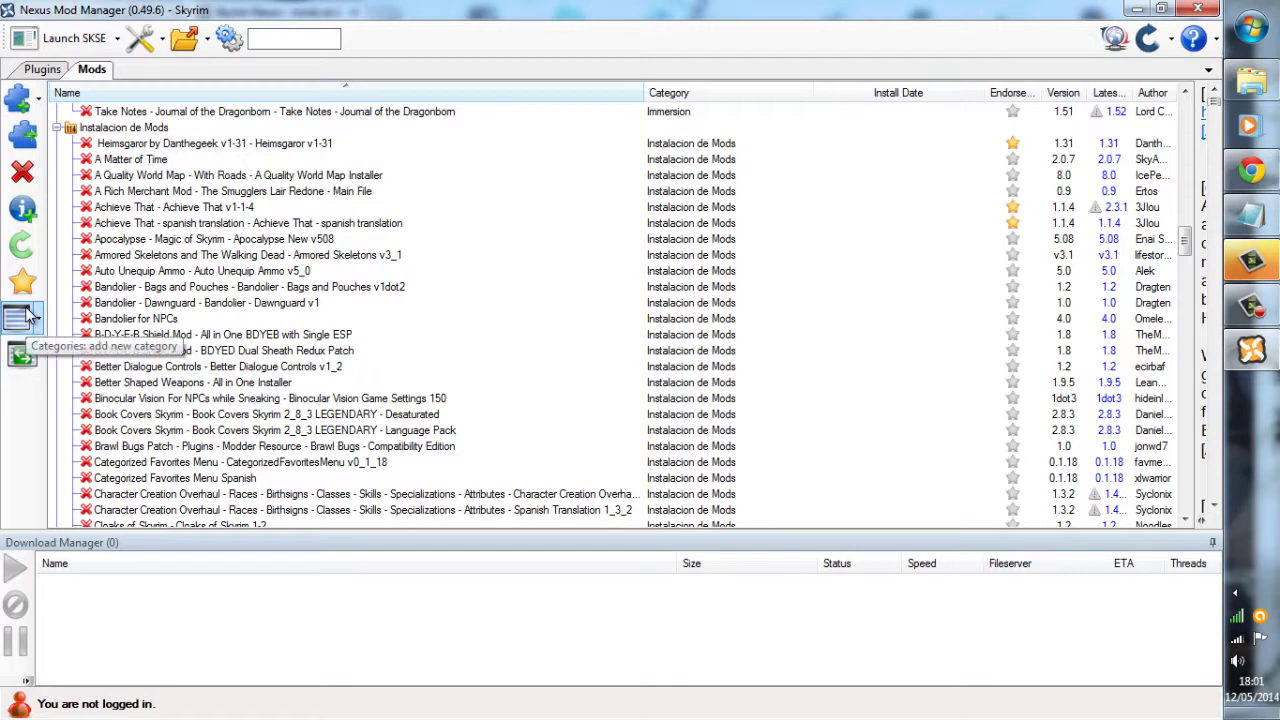
Review the game launch options, including Launch SKSE, and dismiss the Windows colour scheme prompt.
click(117, 40)
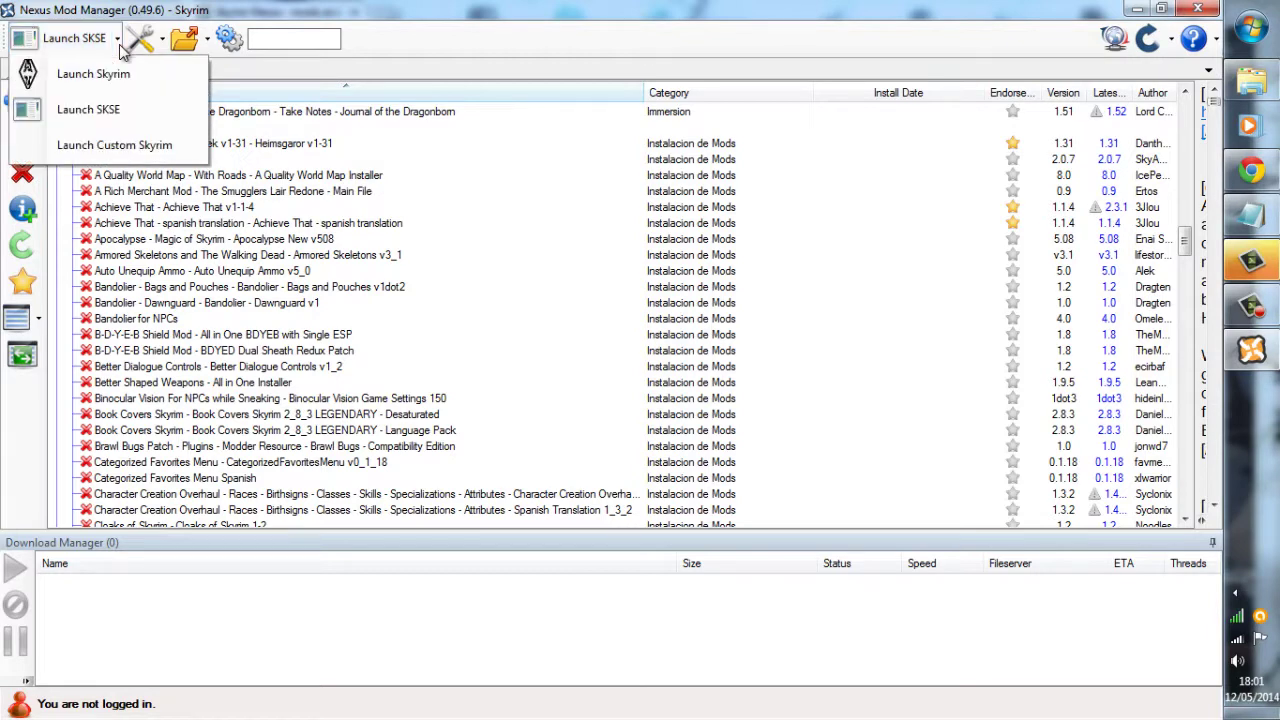
click(112, 120)
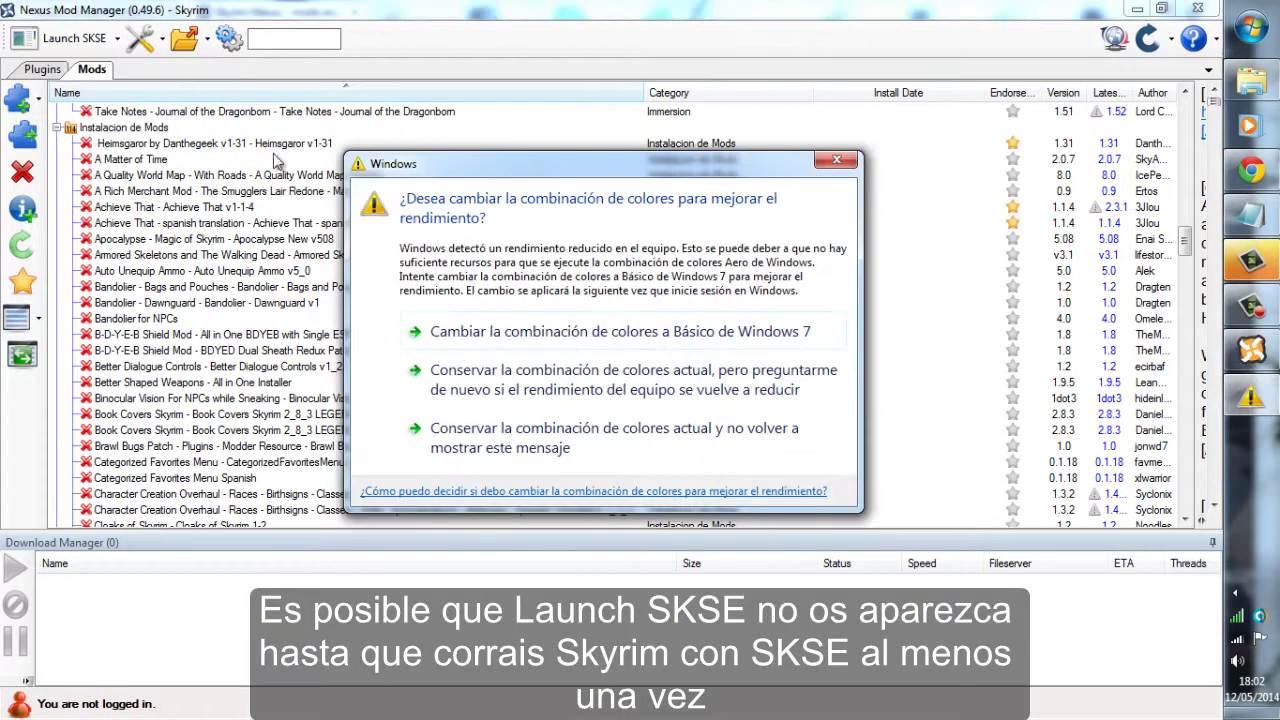
click(836, 160)
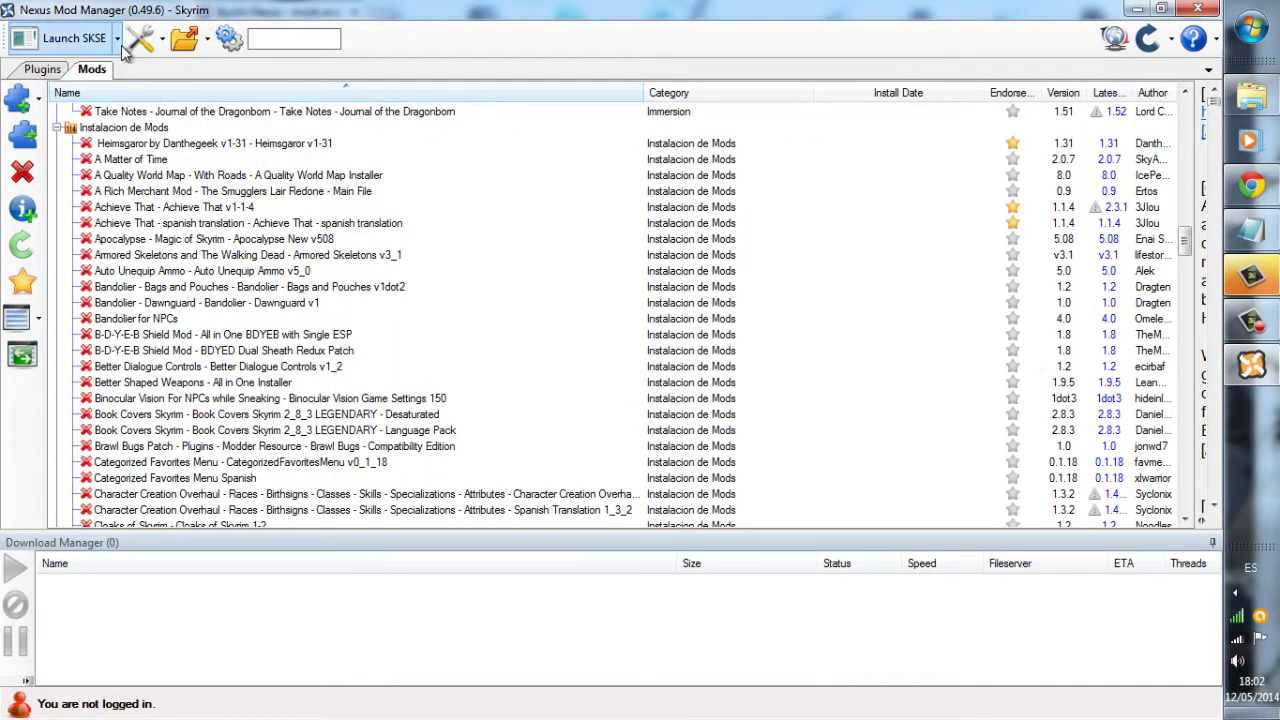
click(117, 40)
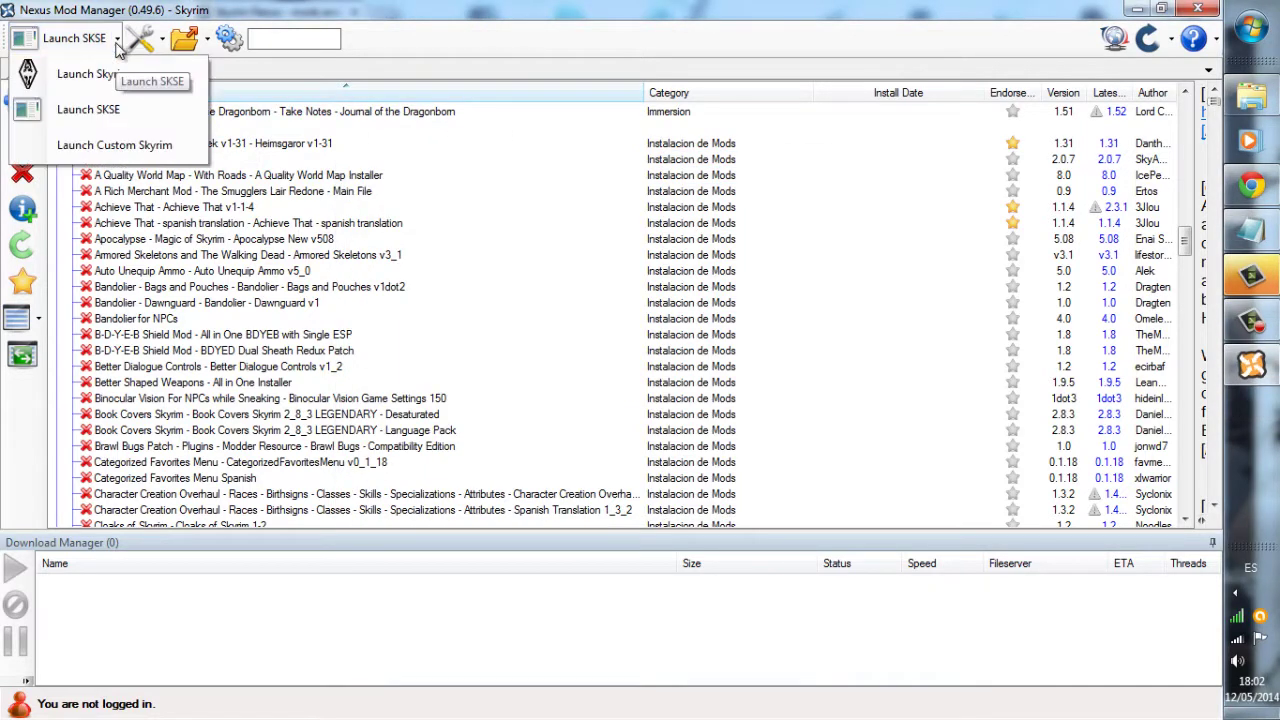
click(592, 95)
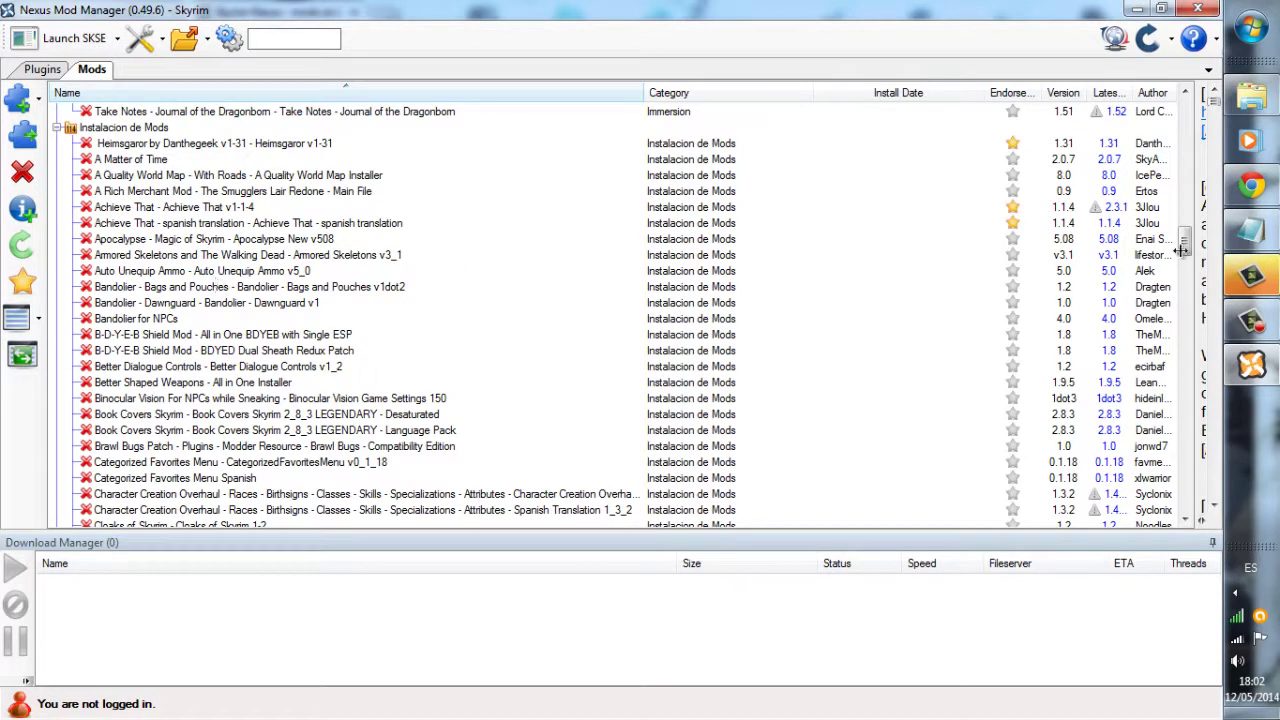
Switch to the Notepad requirements list, highlight the line "La ultima version de FNIS" and move the note toward the middle of the screen.
click(1250, 230)
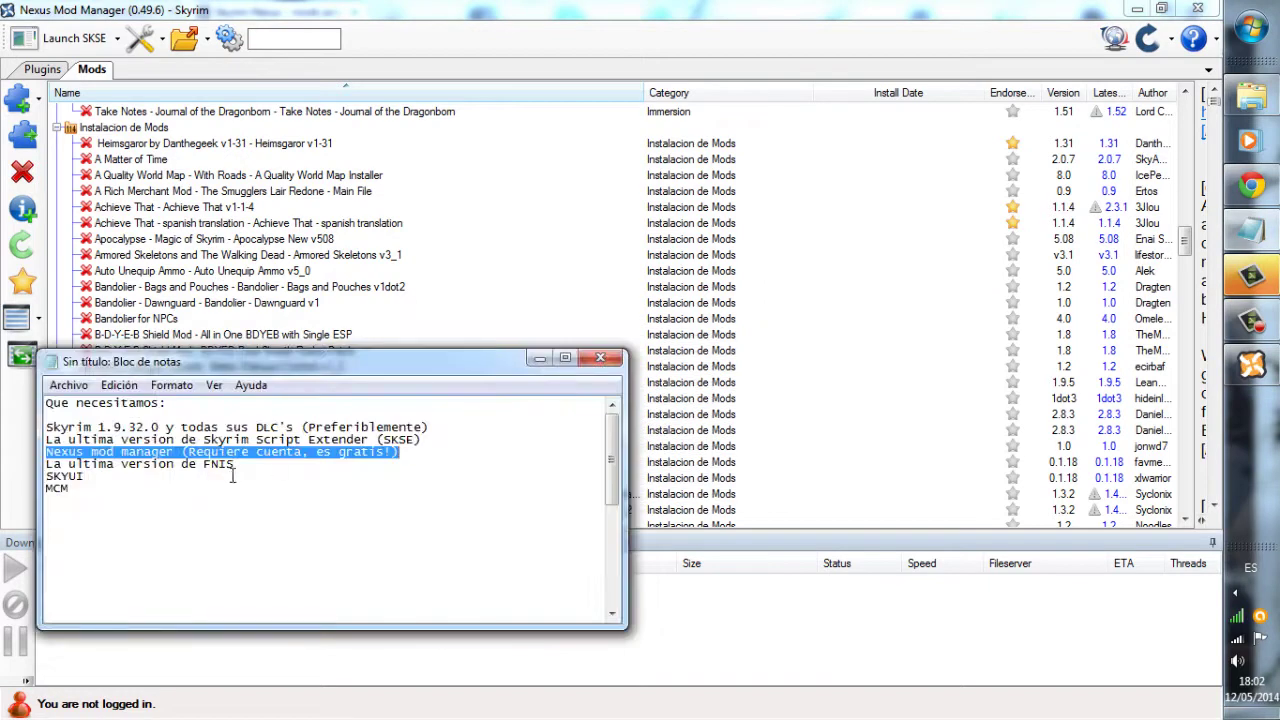
click(238, 464)
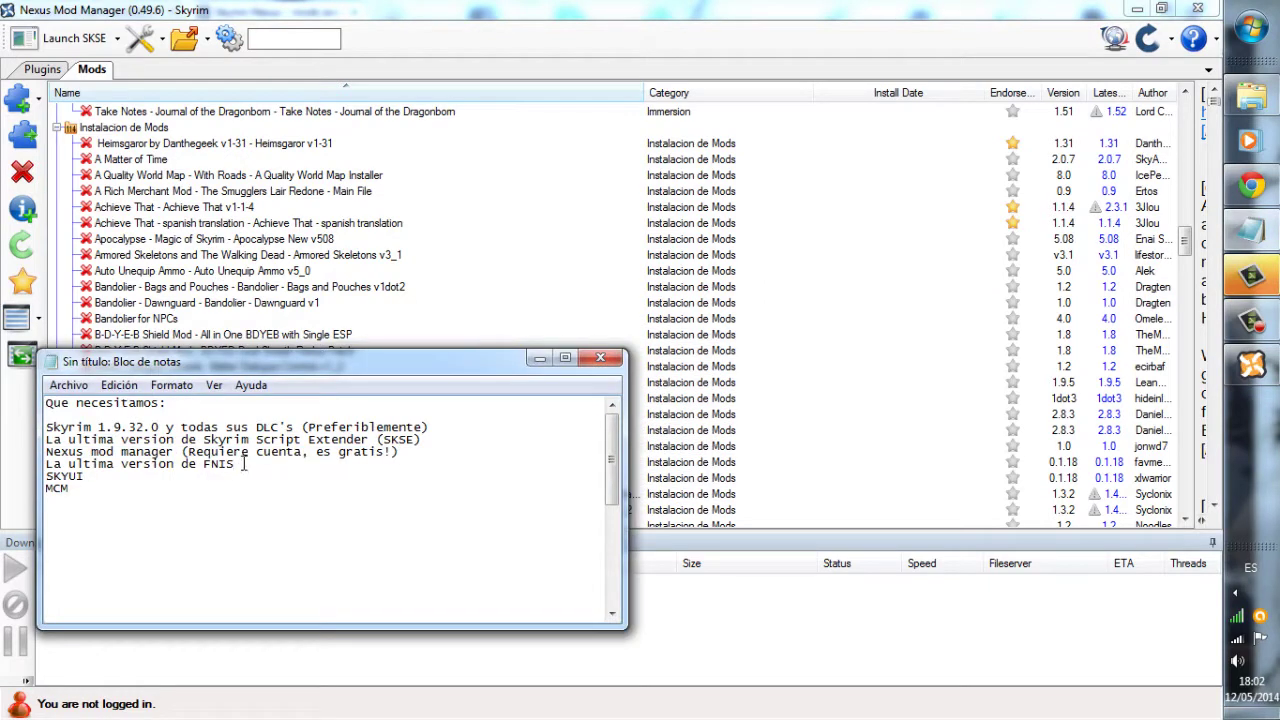
drag(246, 463, 44, 465)
drag(322, 370, 472, 367)
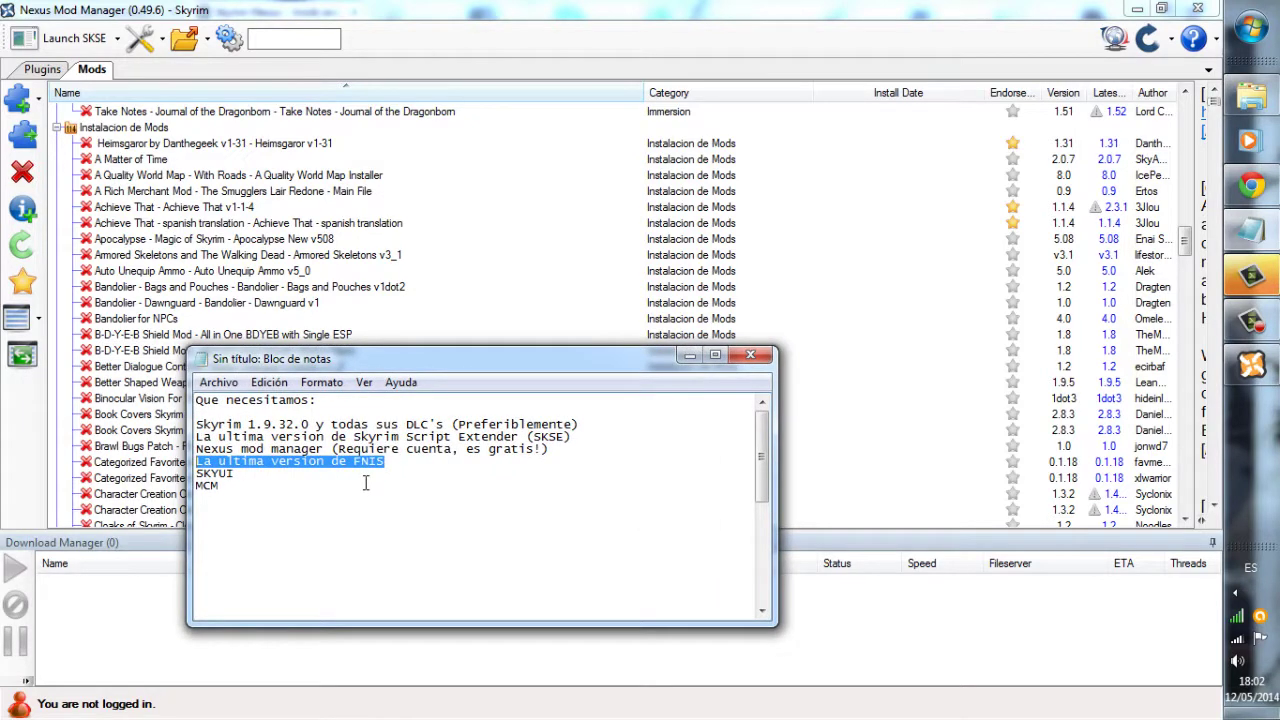
drag(412, 362, 597, 297)
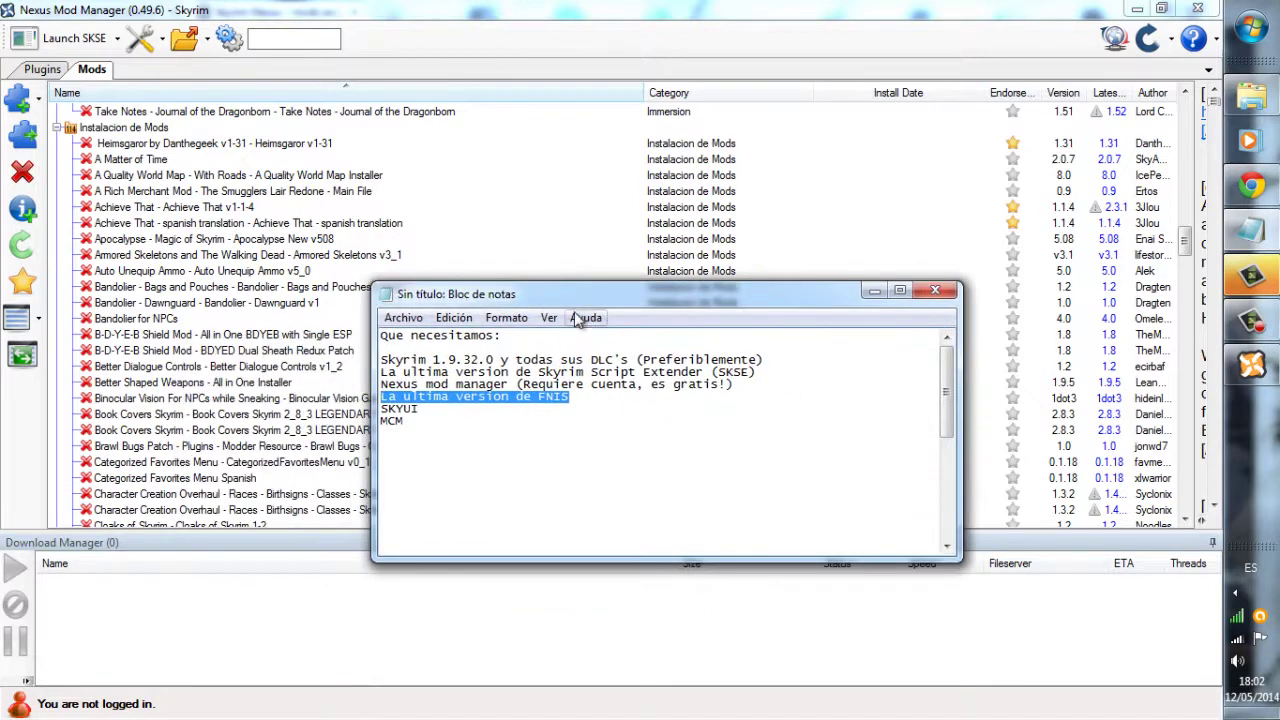
Return to Nexus Mod Manager and locate the Fores New Idles in Skyrim (FNIS) entries under Instalacion de Mods.
click(248, 312)
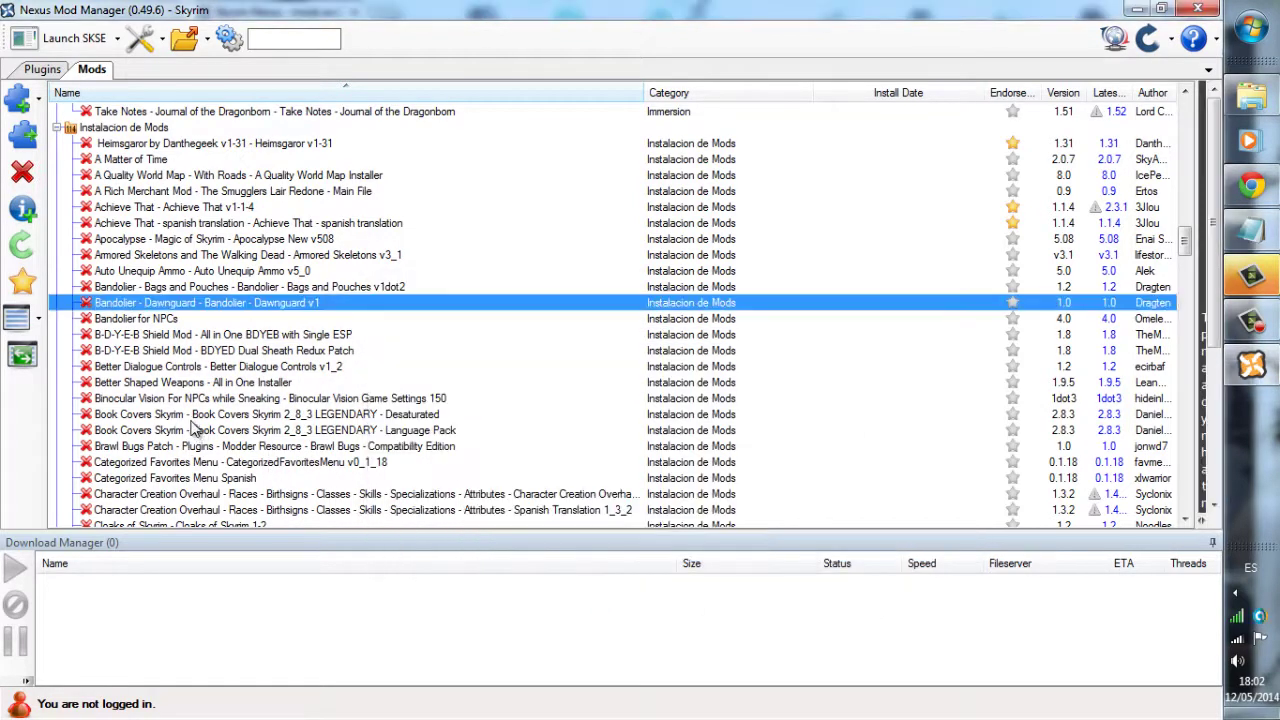
scroll(198, 430, down, 4)
scroll(196, 428, down, 1)
click(148, 418)
key(f)
scroll(175, 449, down, 2)
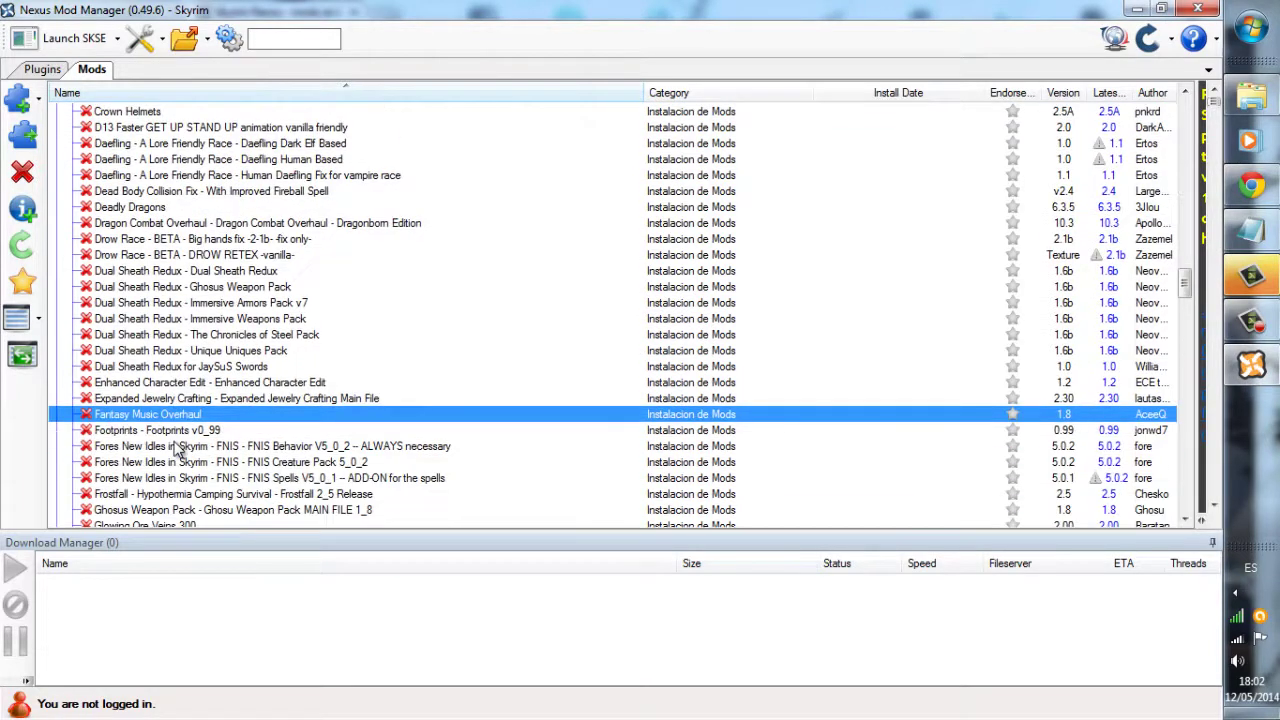
scroll(176, 450, down, 1)
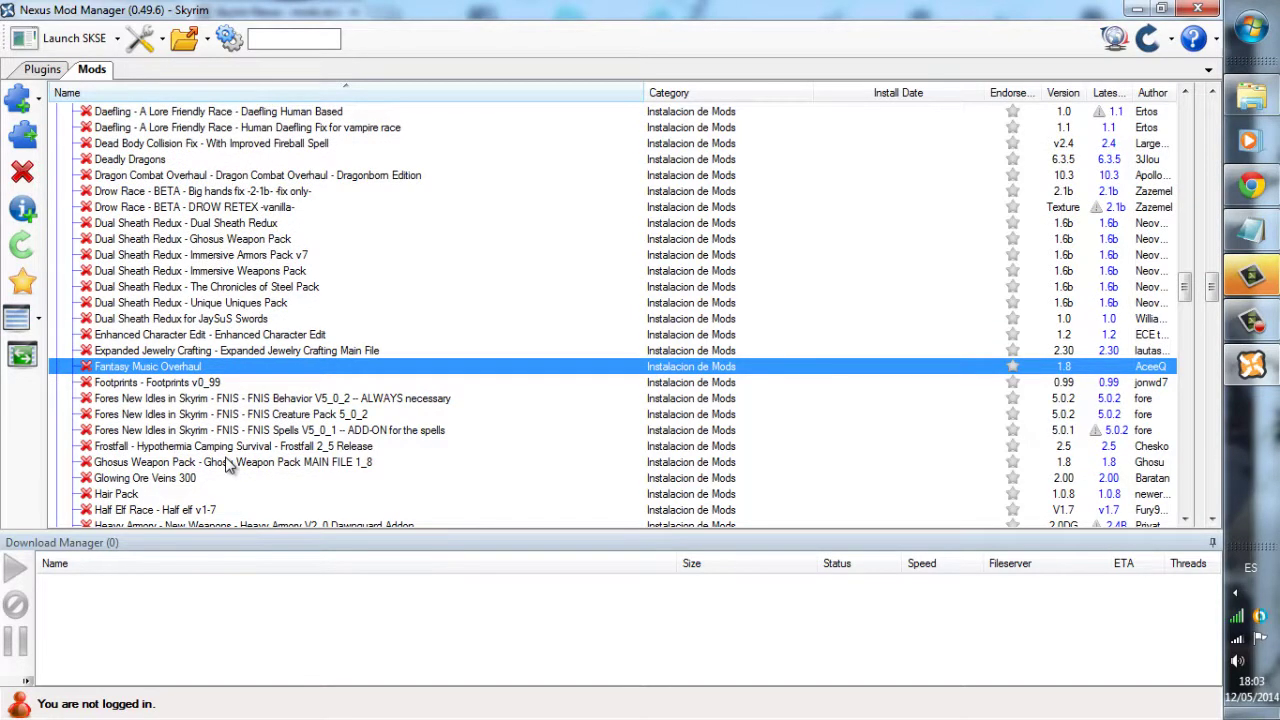
Activate the mod "FNIS Behavior V5_0_2 -- ALWAYS necessary" and dismiss the resulting message.
click(254, 402)
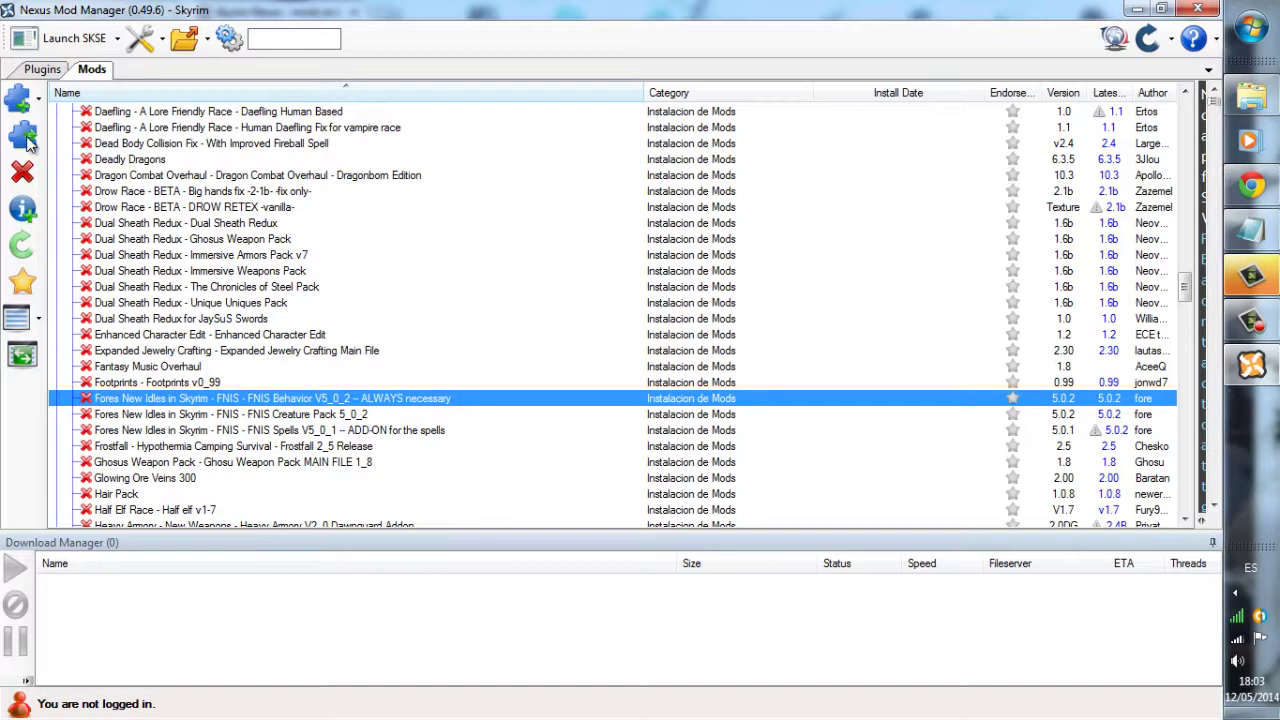
click(30, 140)
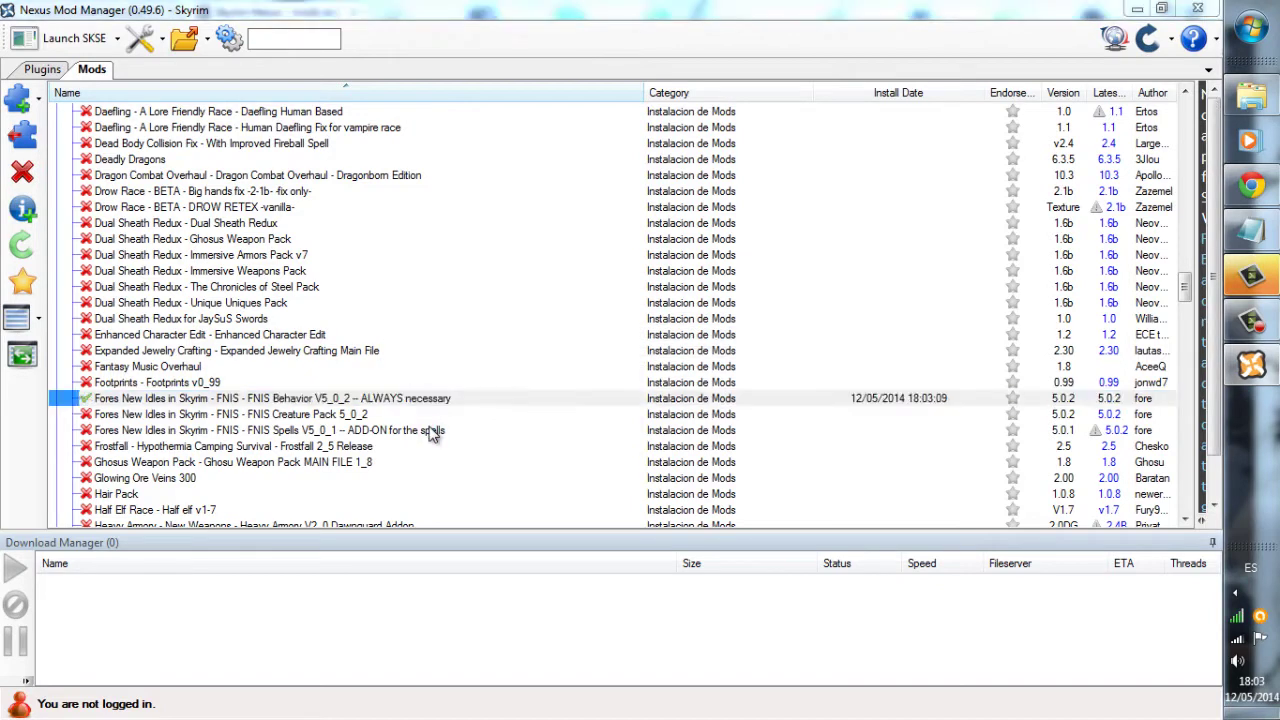
click(720, 432)
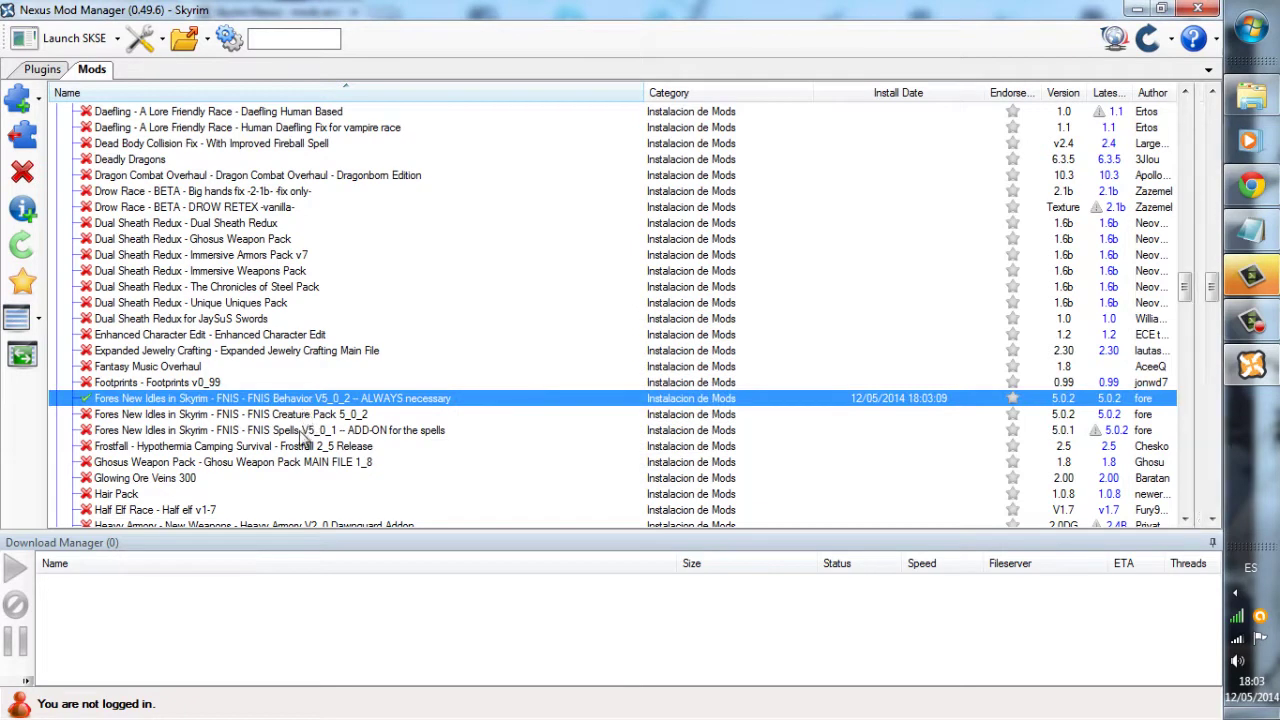
Activate the mod "FNIS Spells V5_0_1 -- ADD-ON for the spells", declining the upgrade so it installs as a normal mod.
key(Down)
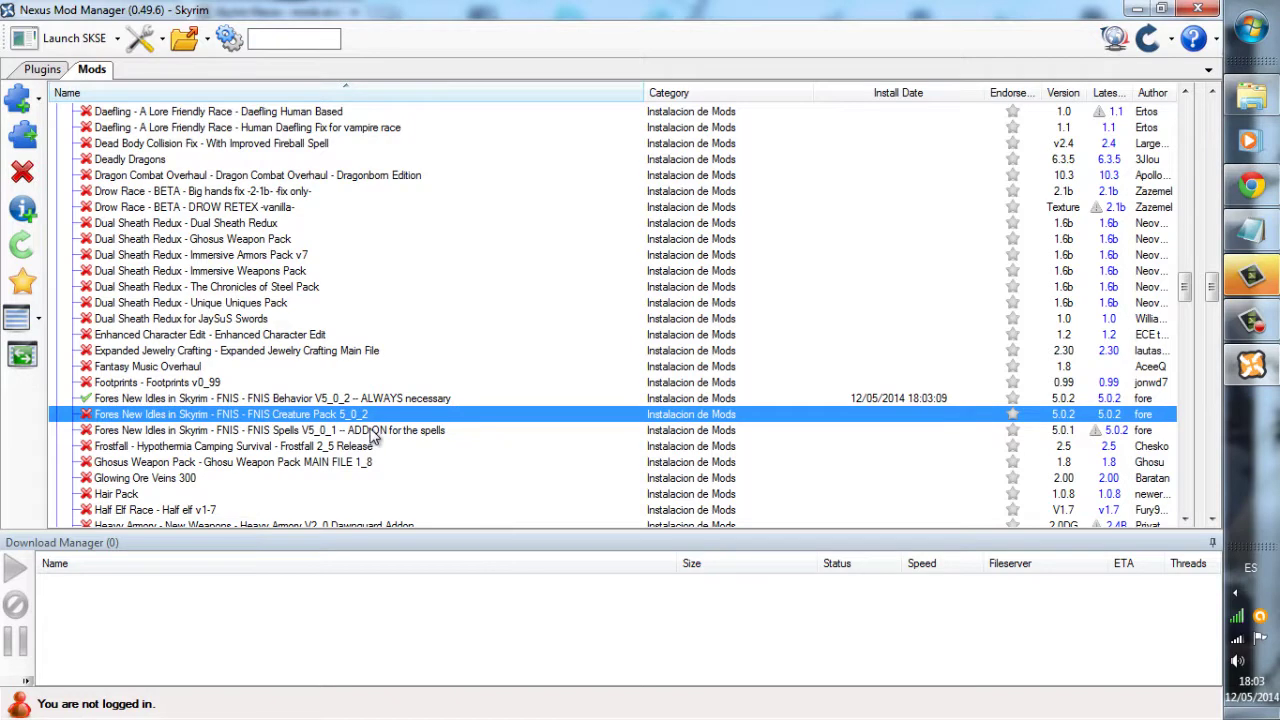
click(310, 433)
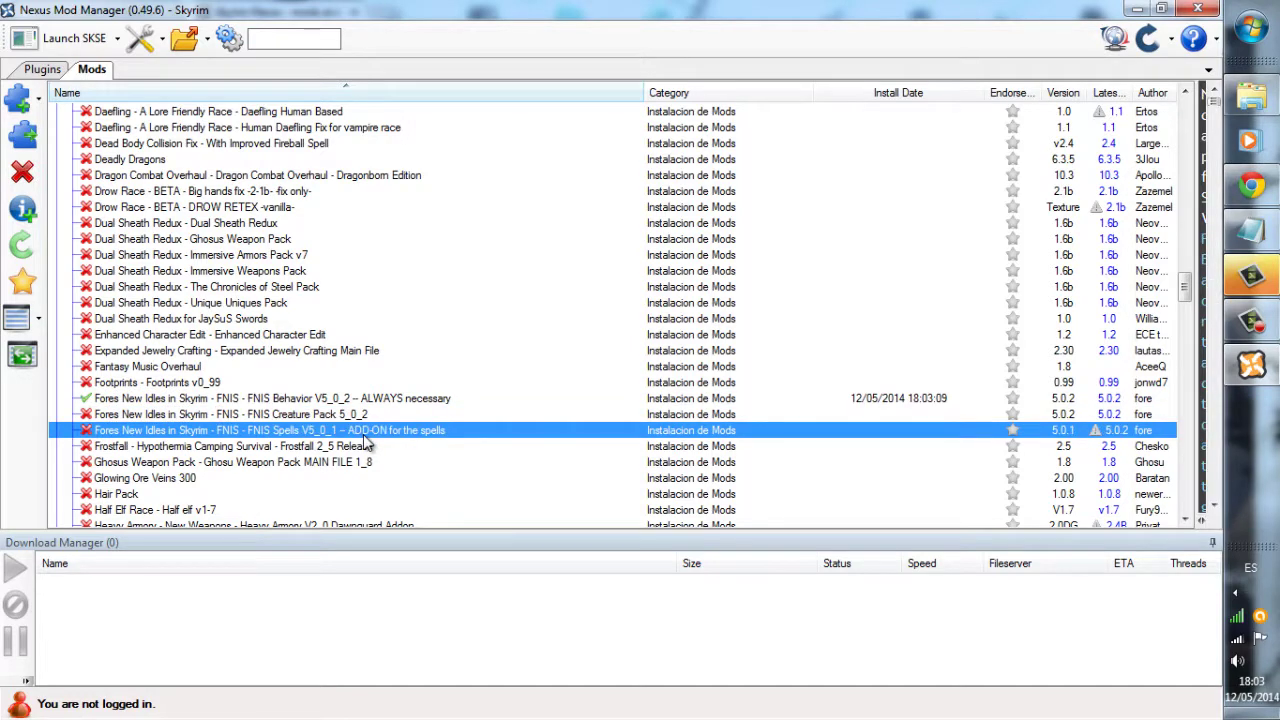
click(22, 133)
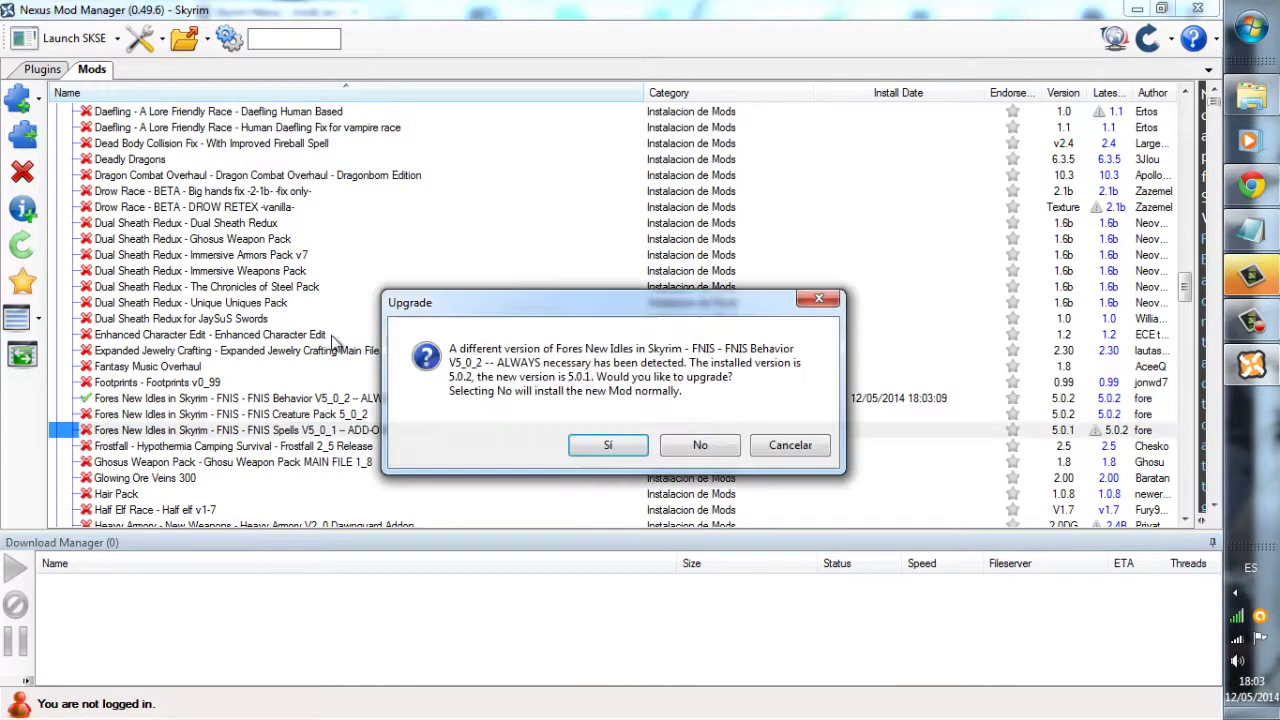
click(697, 449)
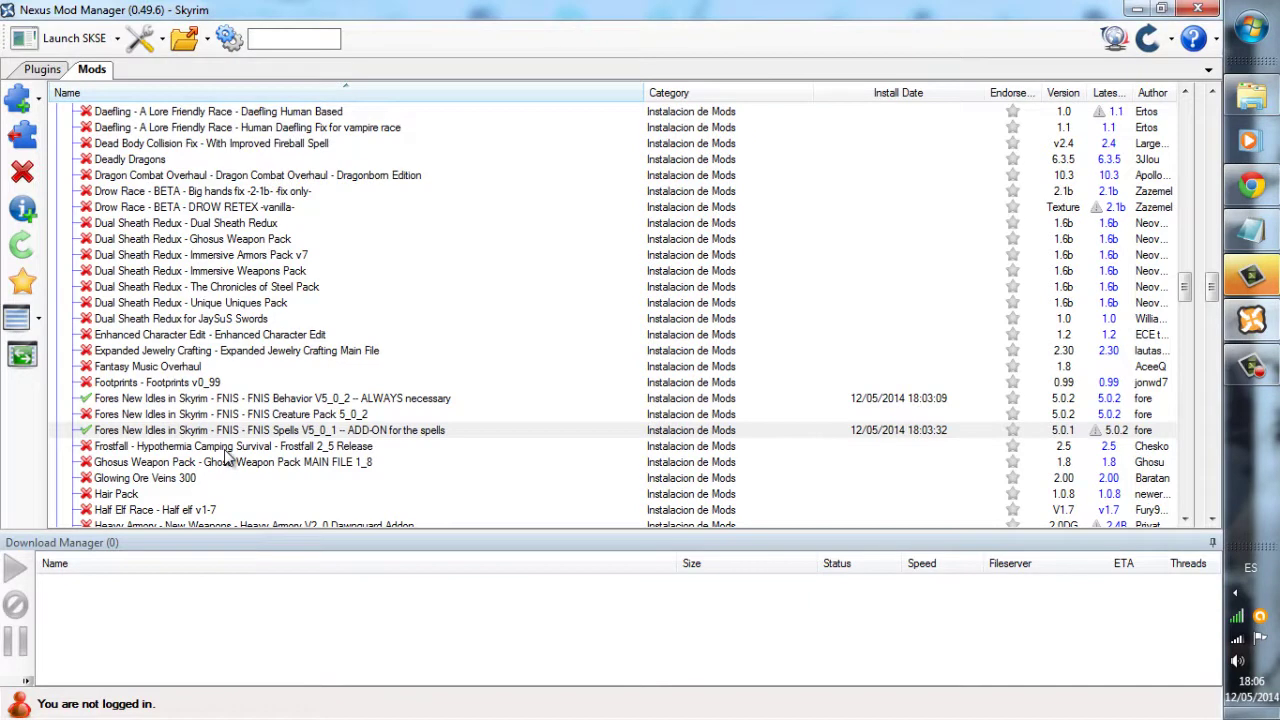
Switch to the Notepad requirements list, highlight the SKYUI line and return to Nexus Mod Manager.
key(Up)
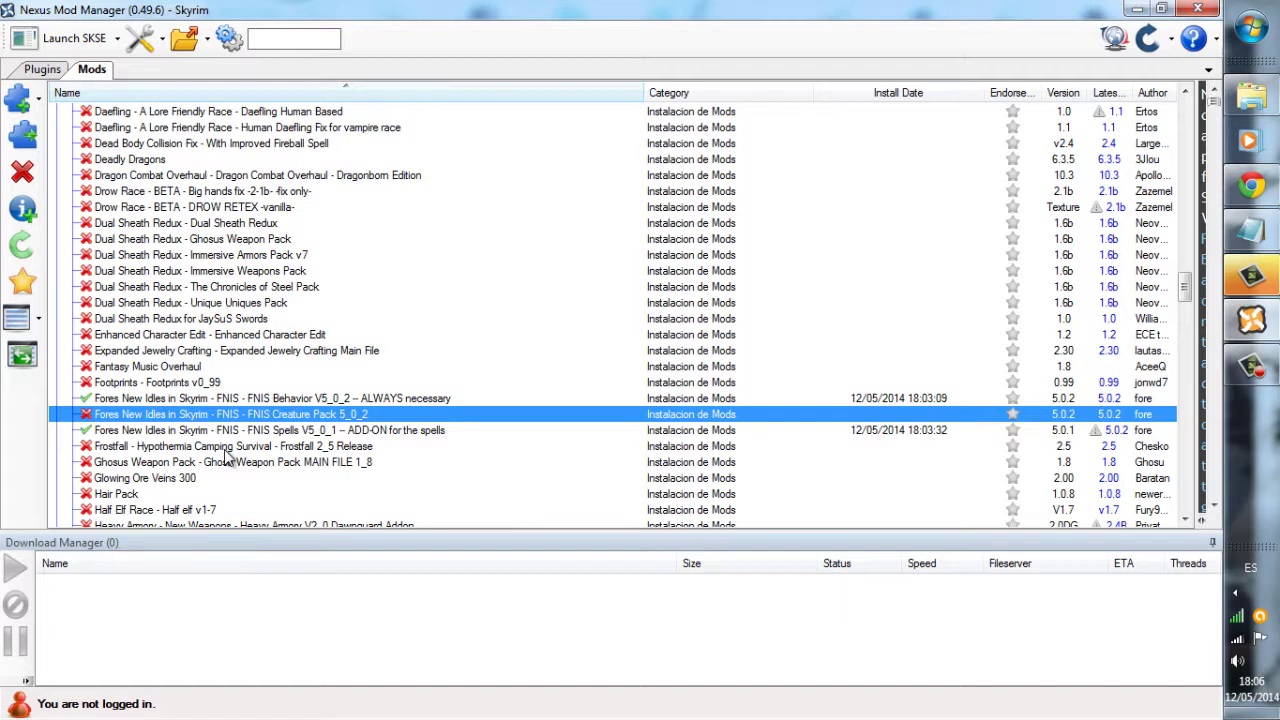
click(1251, 230)
drag(419, 409, 347, 410)
click(320, 350)
Find SkyUI under Instalacion de Mods, activate it and dismiss the resulting message.
scroll(290, 462, down, 4)
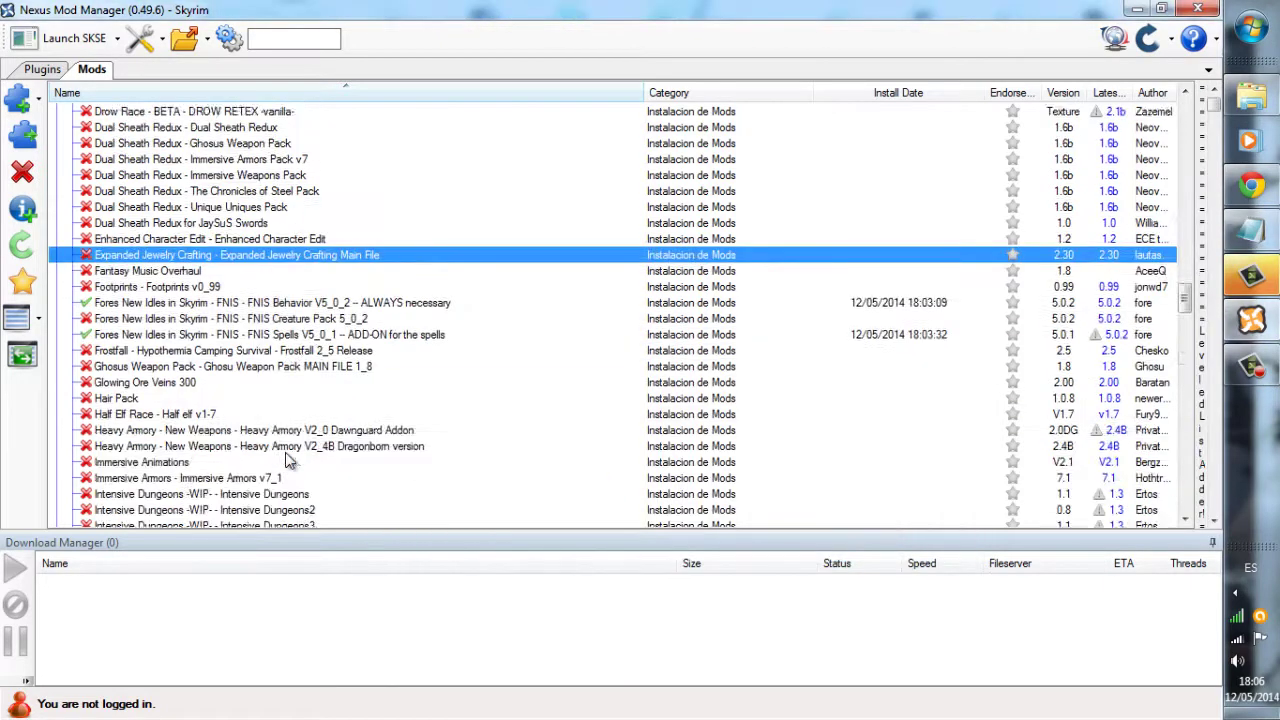
scroll(288, 460, down, 8)
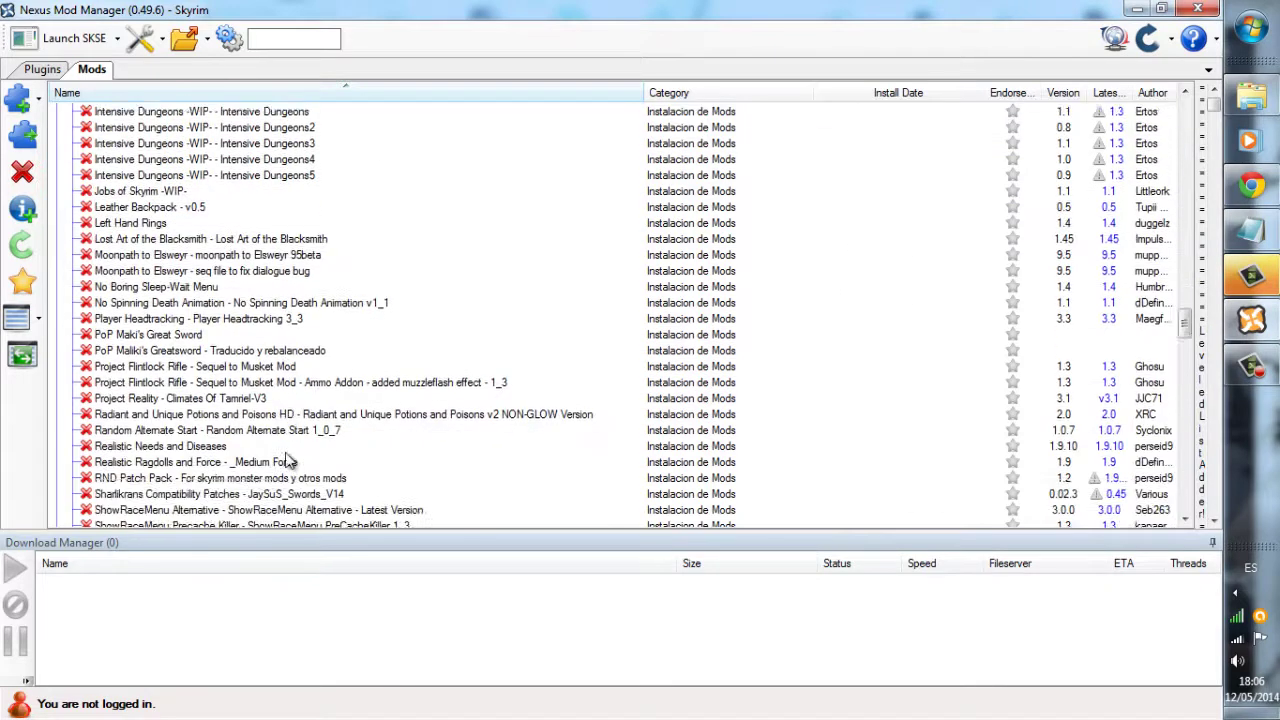
scroll(285, 460, down, 1)
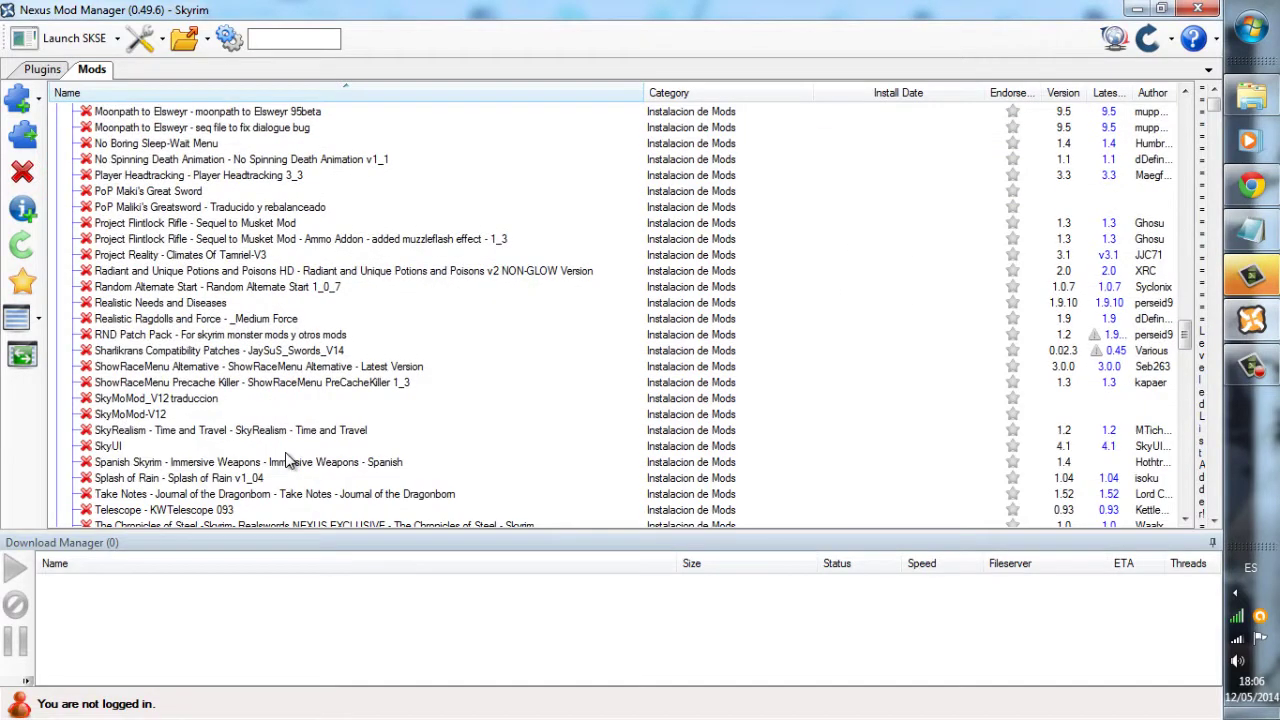
click(380, 446)
scroll(380, 450, down, 1)
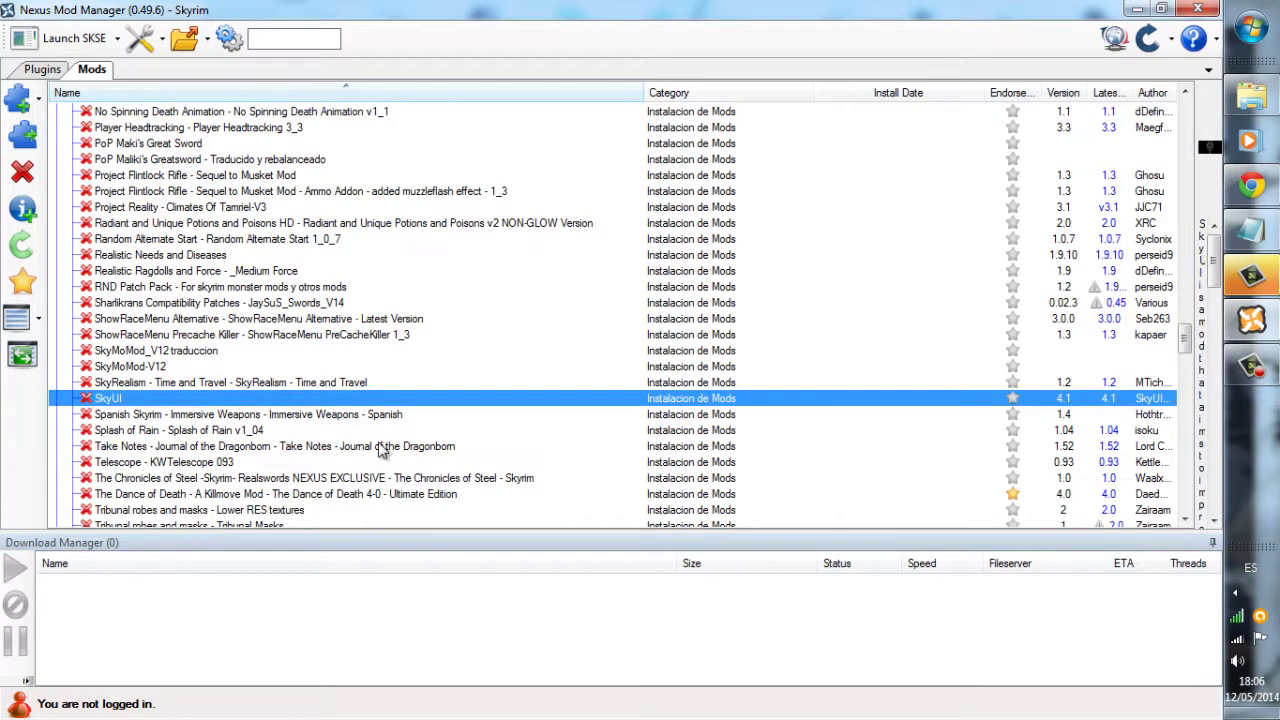
click(20, 138)
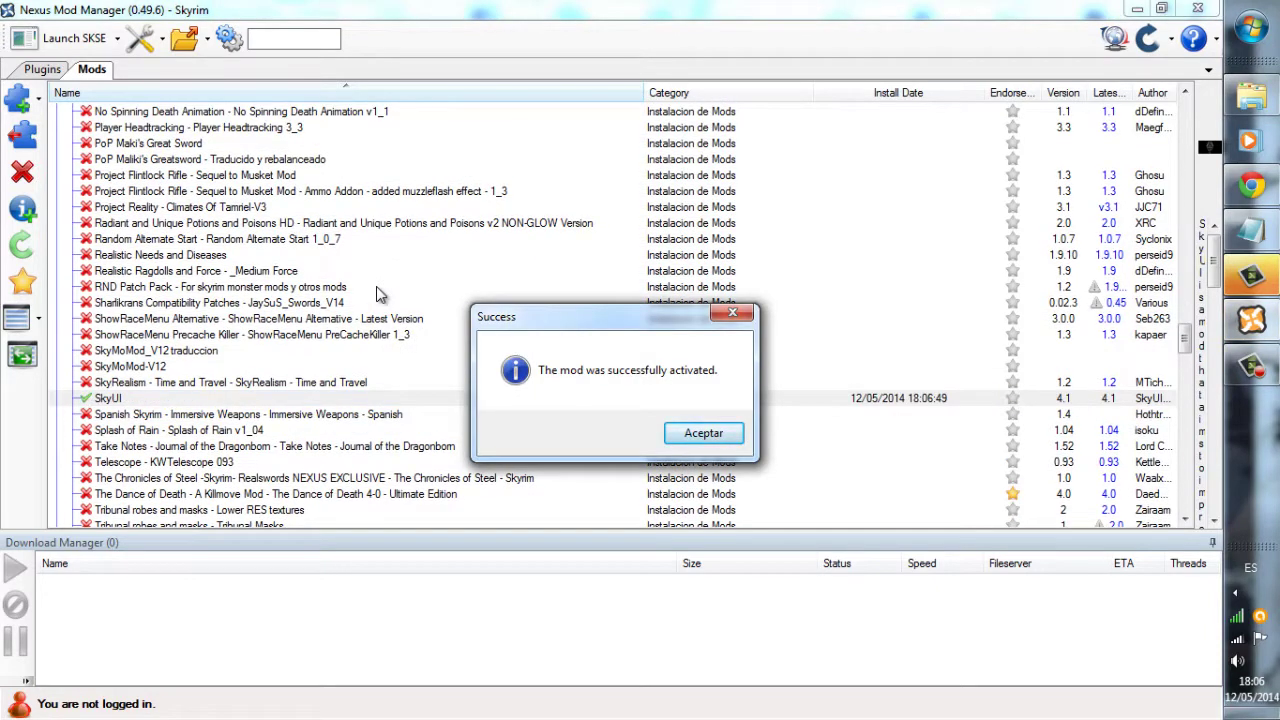
click(678, 437)
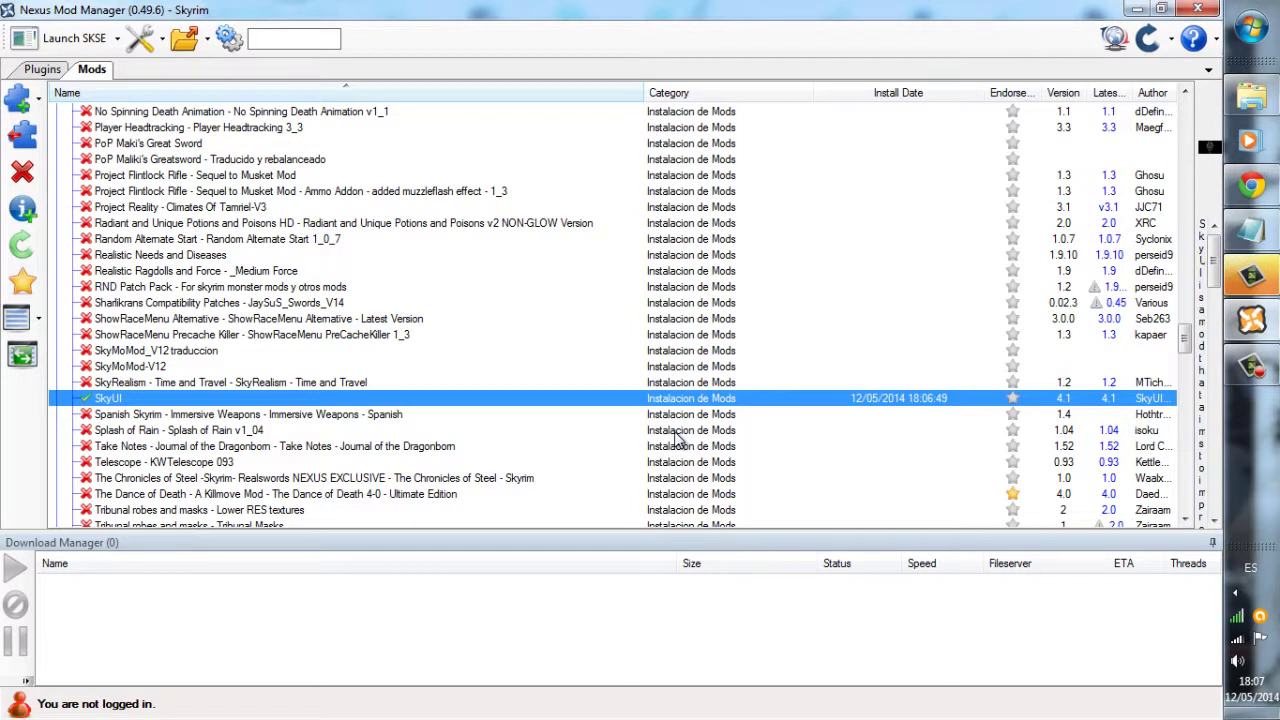
Switch to the Notepad list, accept the Windows 7 Basic colour scheme and place the text cursor after the MCM line.
click(1251, 231)
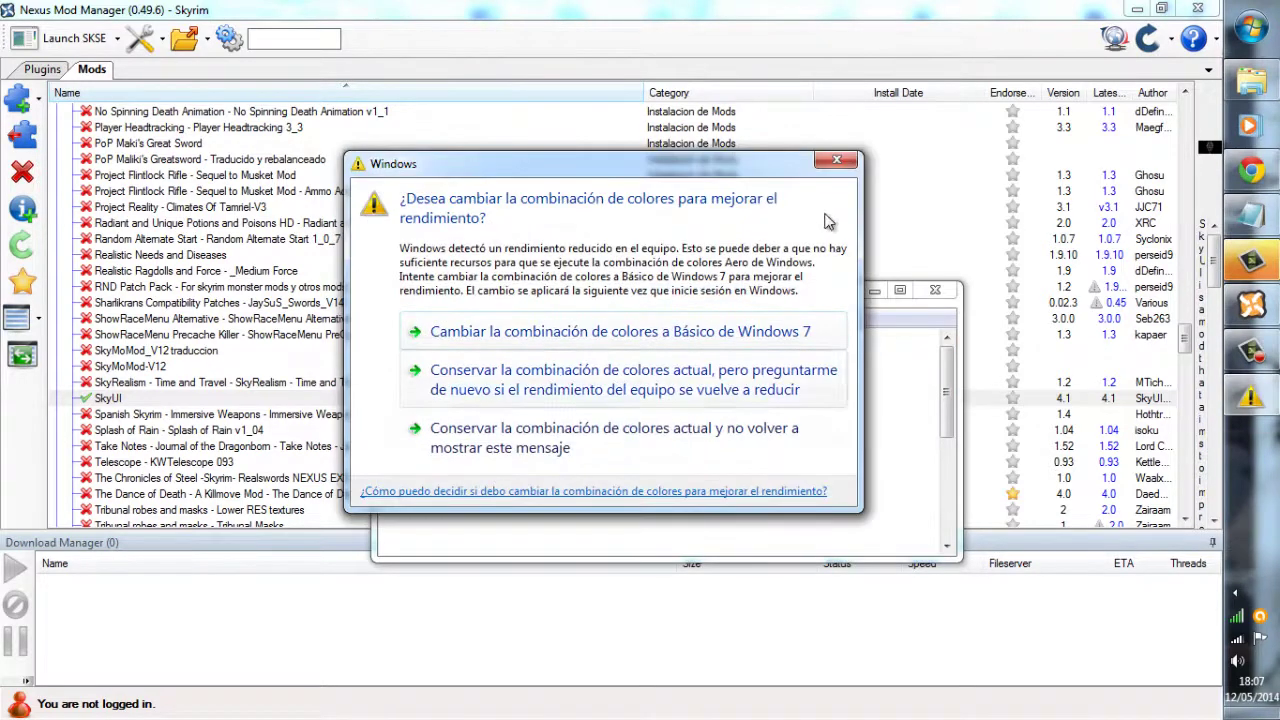
click(482, 333)
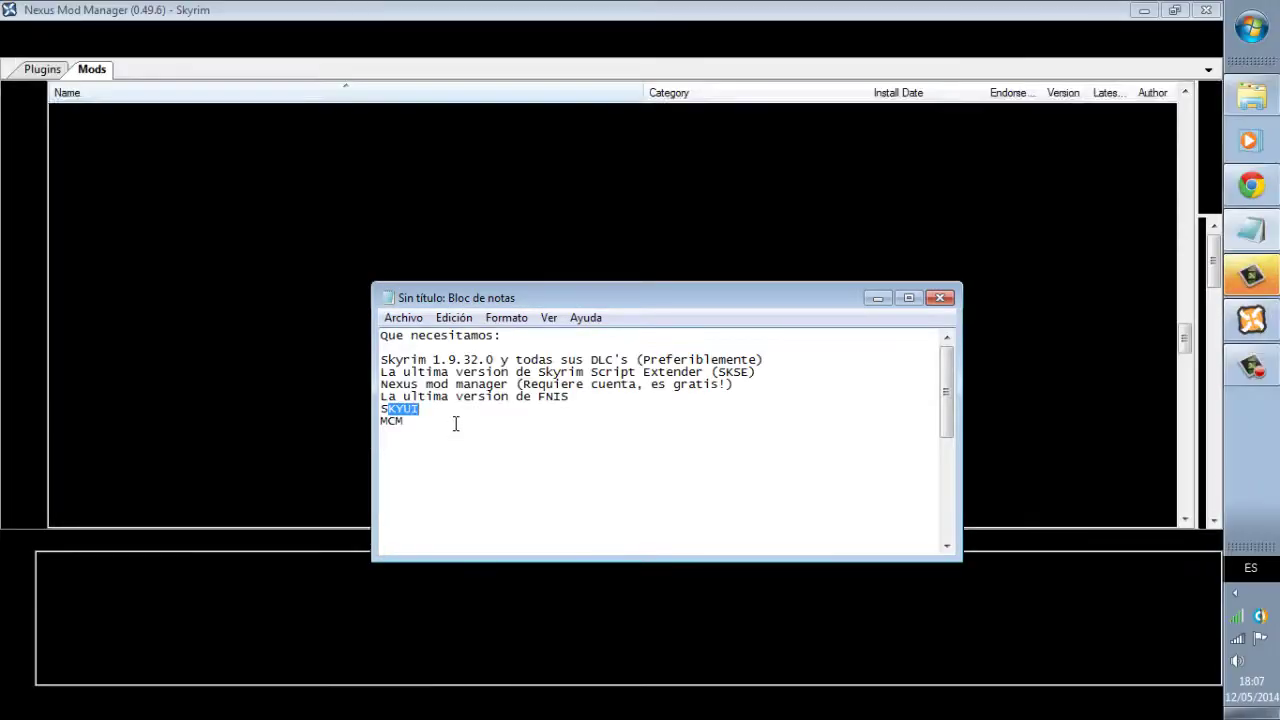
click(445, 444)
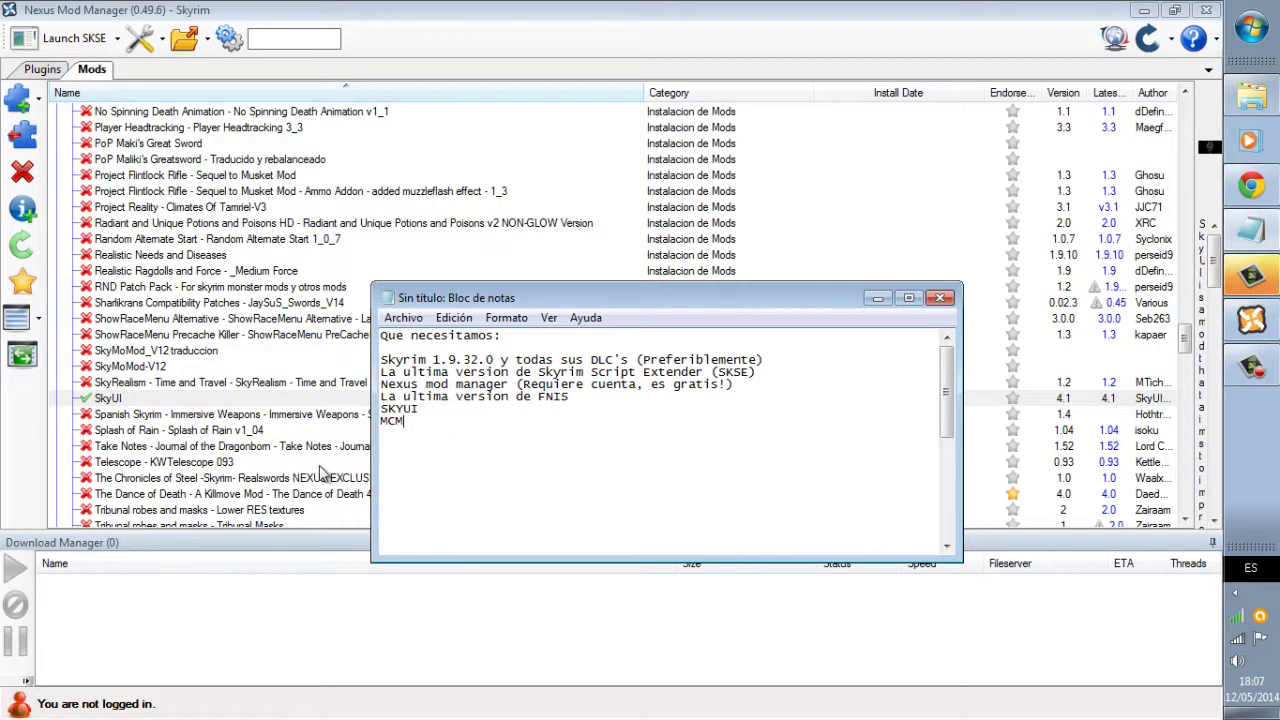
Return to Nexus Mod Manager and activate "The Dance of Death 4-0 - Ultimate Edition".
click(255, 508)
click(252, 500)
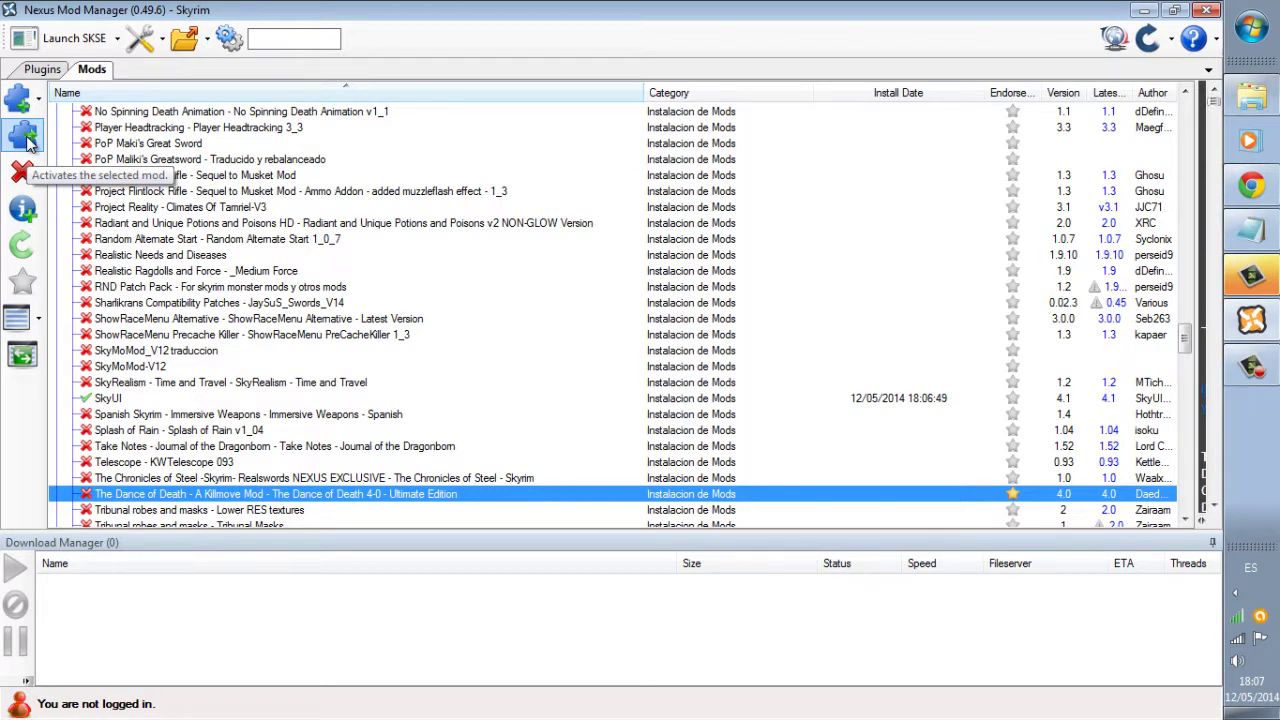
click(26, 142)
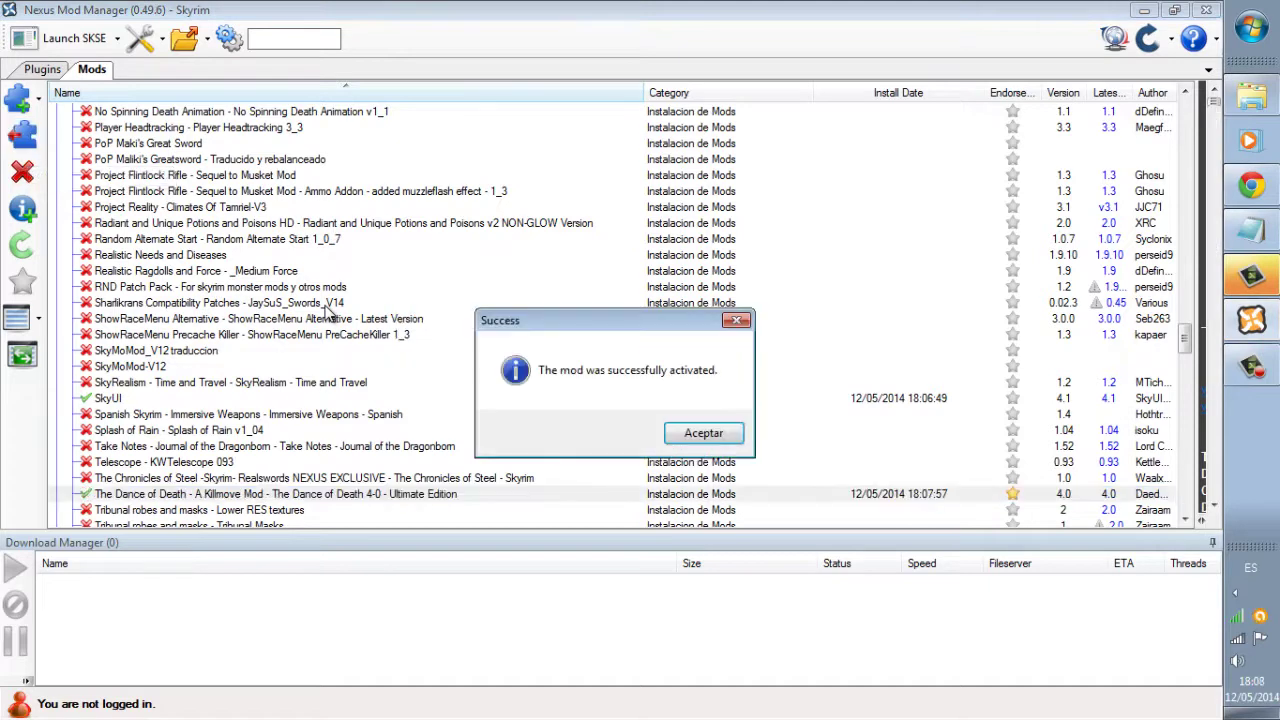
click(686, 438)
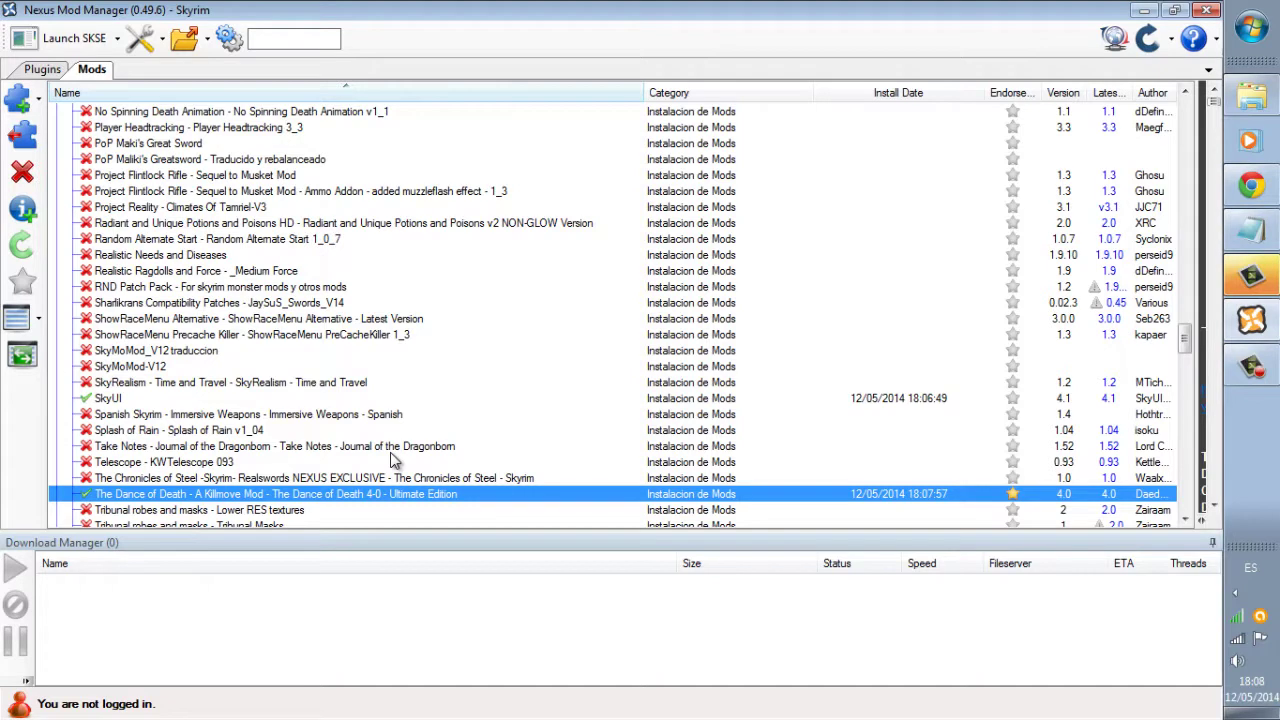
Show the desktop, open the Data folder of Skyrim Legendary Edition and look inside its FNIS Behavior 5.0.2 folder.
click(1143, 11)
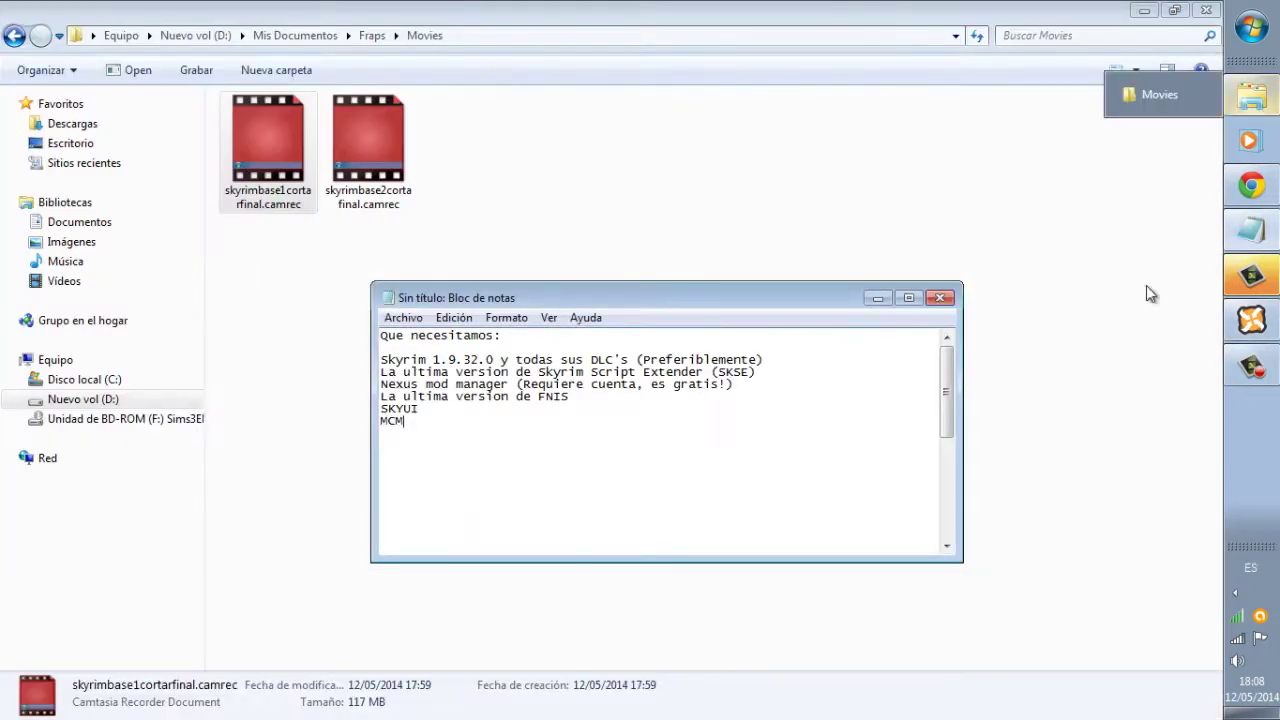
click(1267, 716)
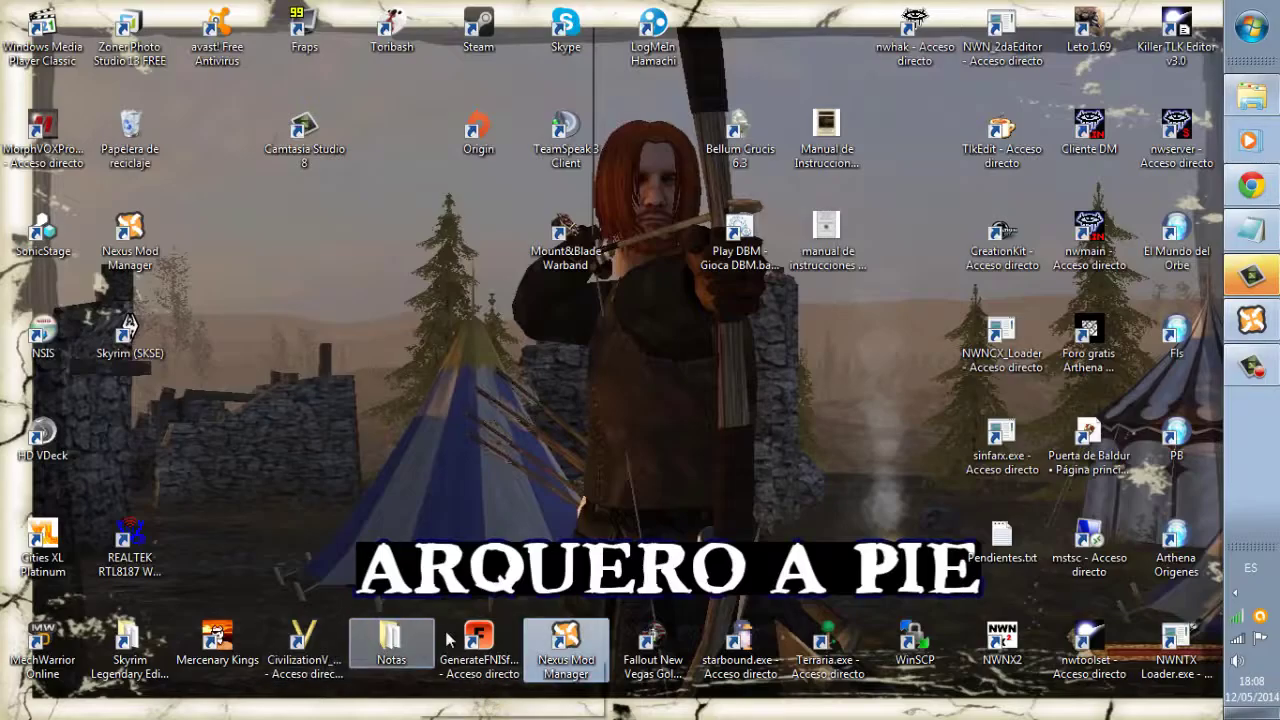
double_click(129, 645)
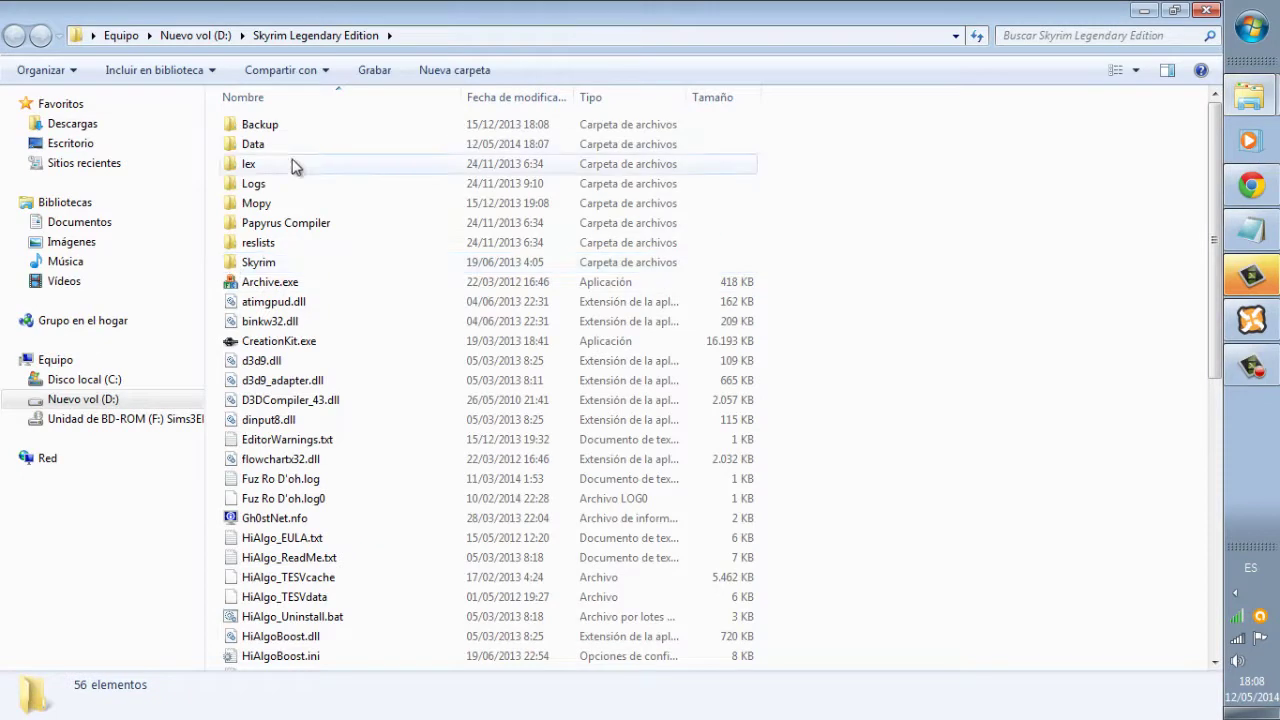
double_click(288, 150)
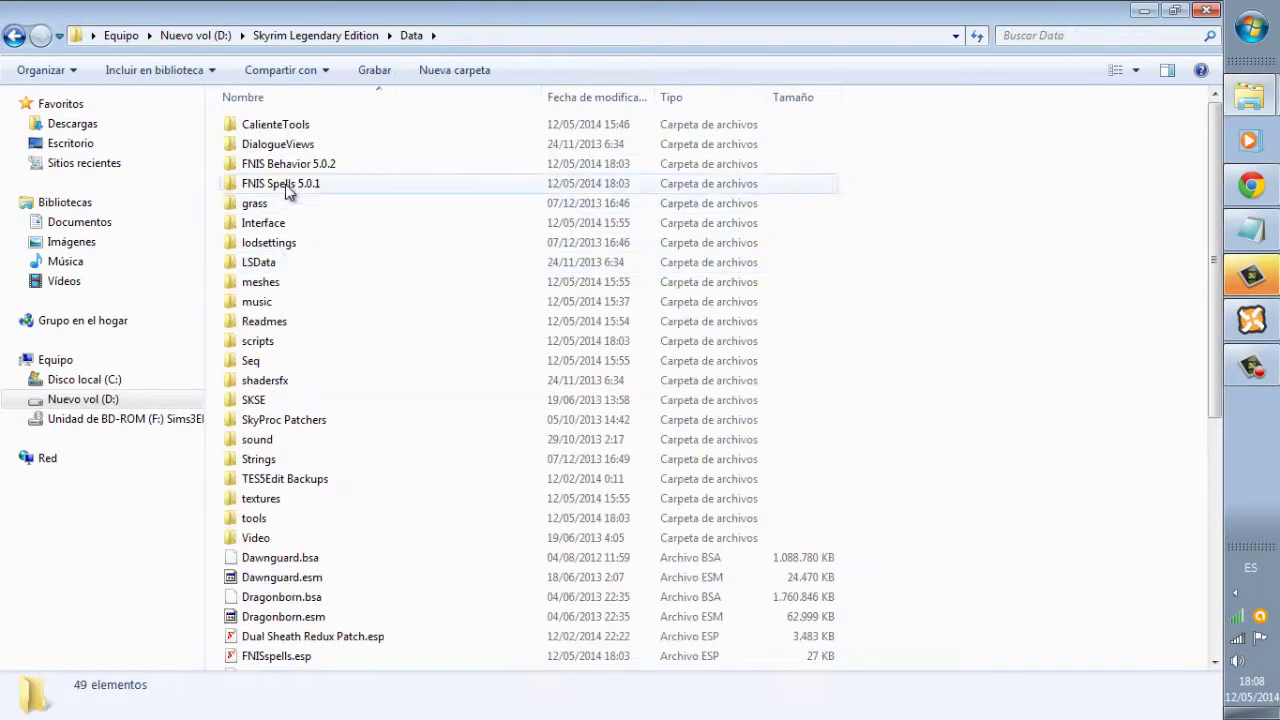
double_click(287, 165)
key(BackSpace)
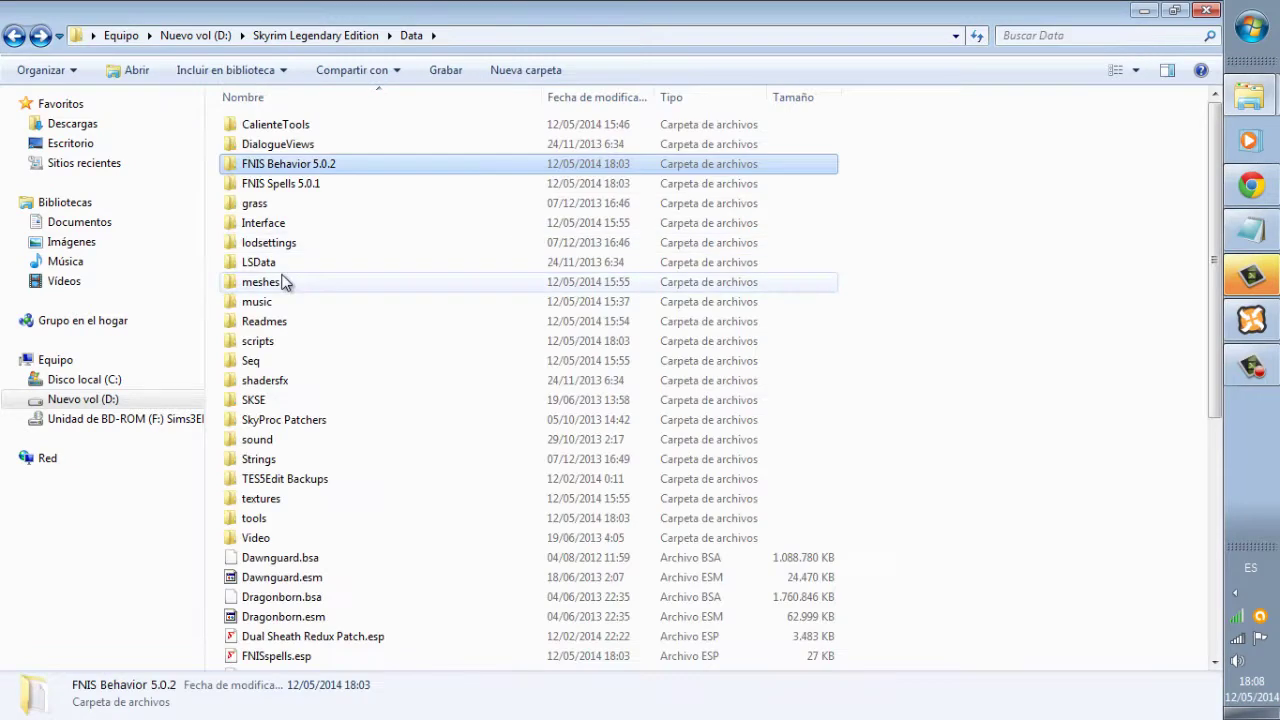
Open the GenerateFNIS_for_Users folder inside tools and run GenerateFNISforUsers.exe.
click(255, 519)
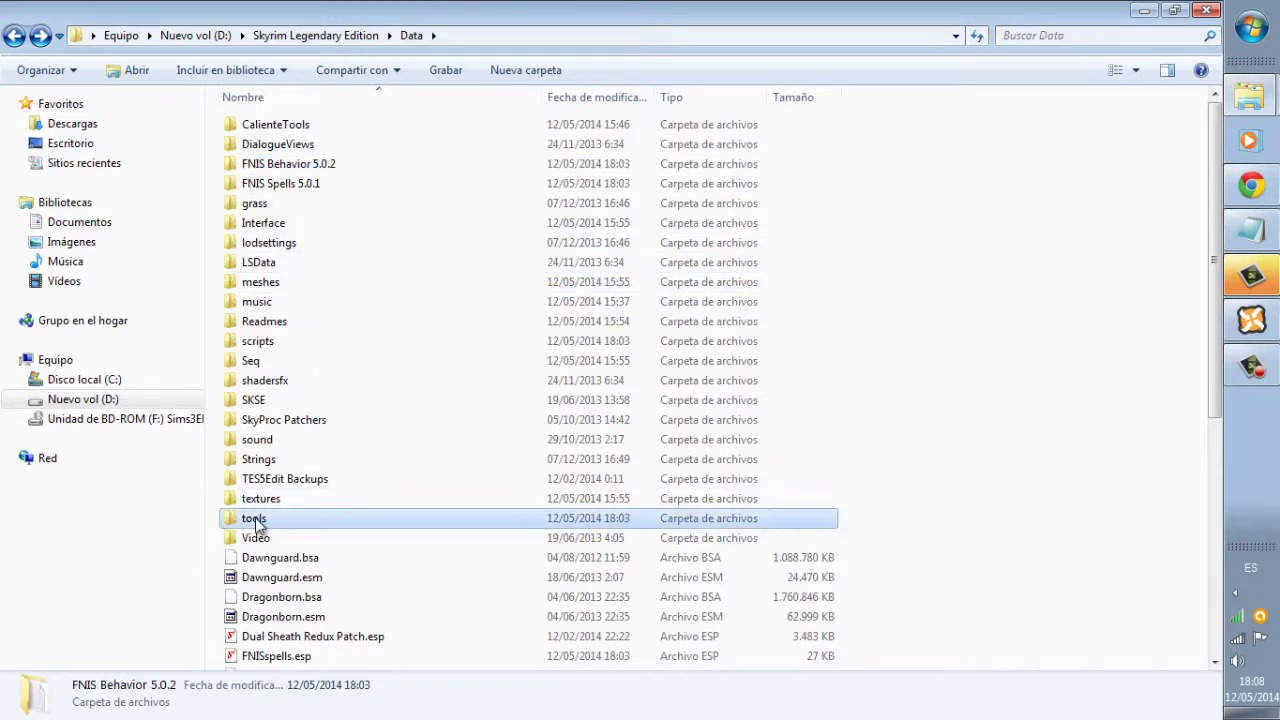
double_click(255, 519)
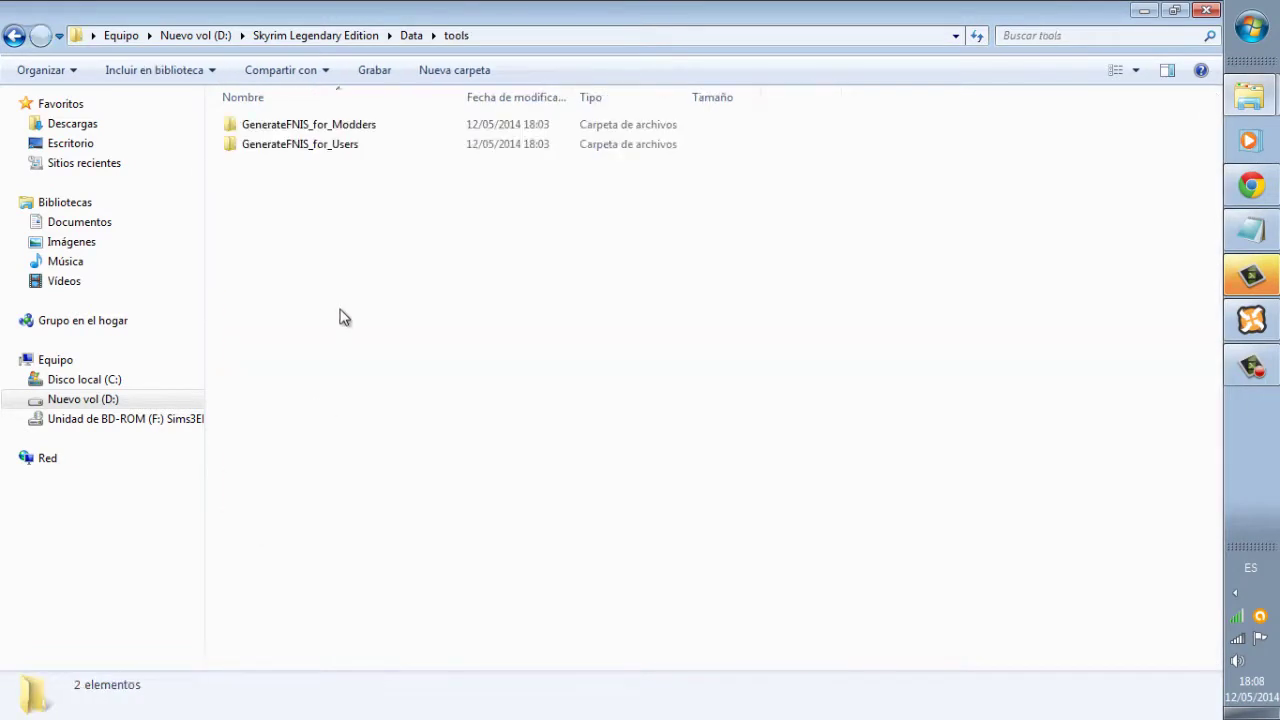
double_click(314, 155)
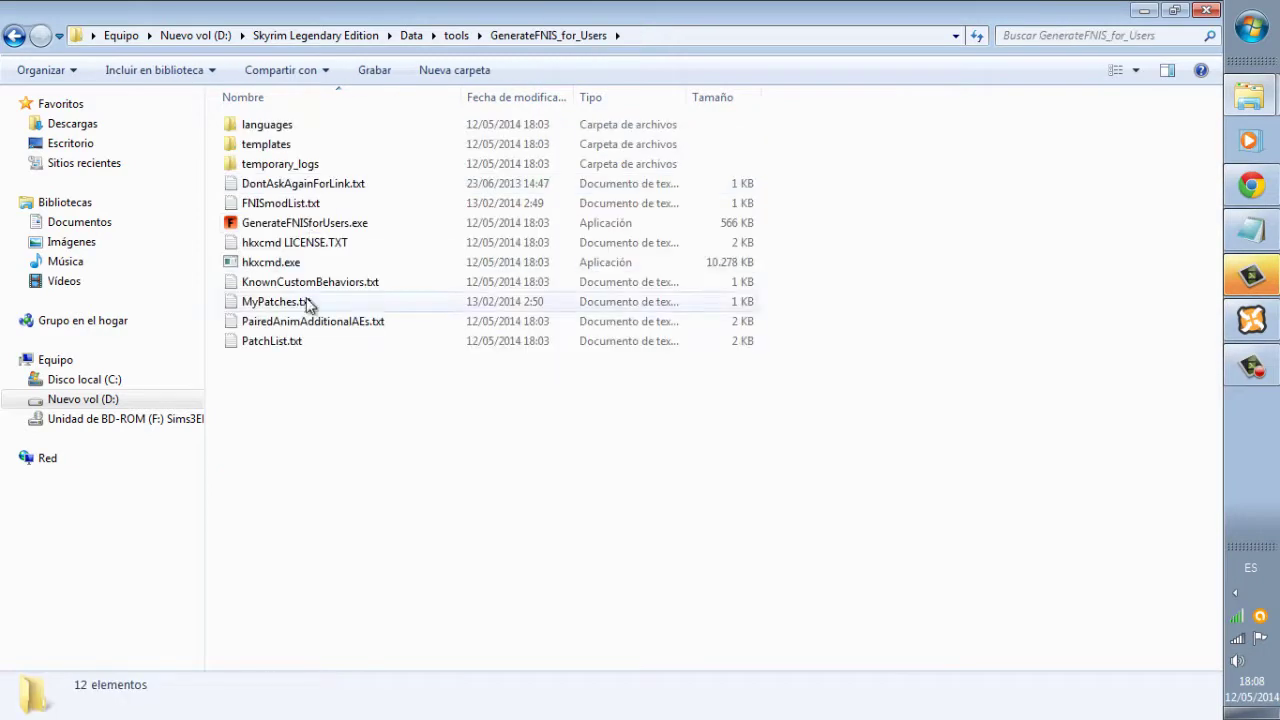
double_click(333, 230)
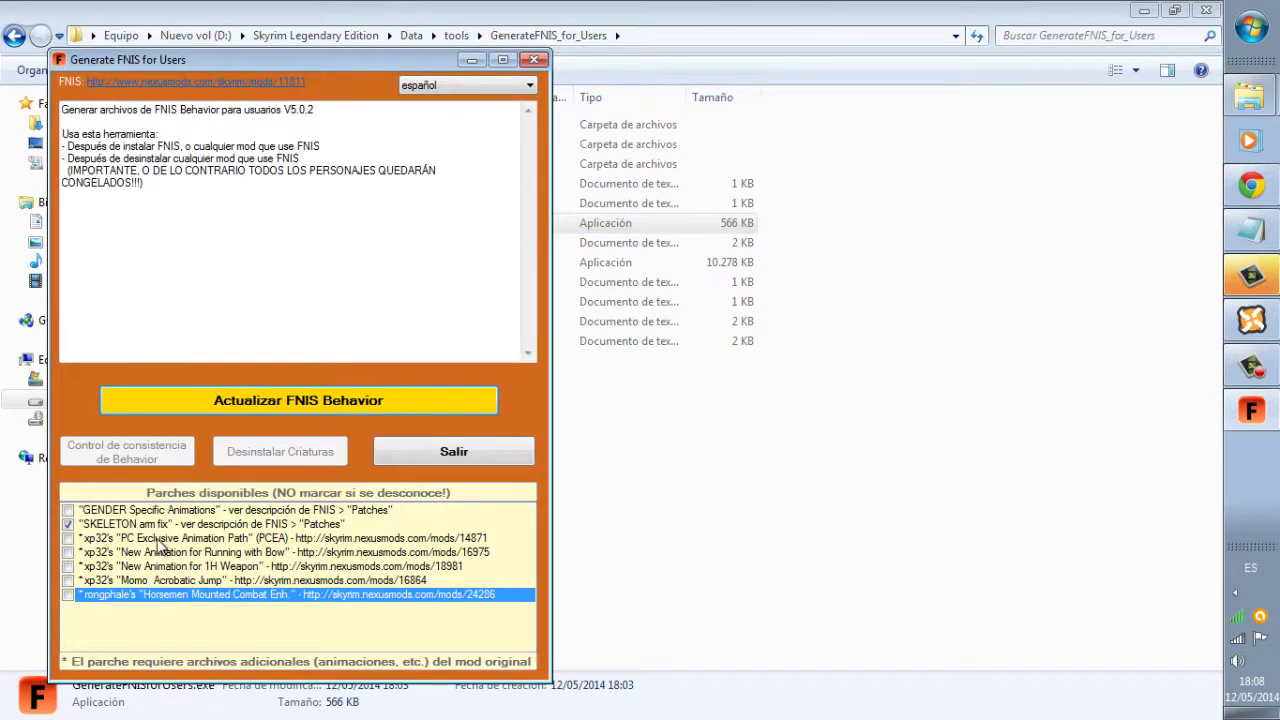
Update the FNIS behavior files with the "SKELETON arm fix" patch cleared and the language set to español, and exit the generator.
click(68, 524)
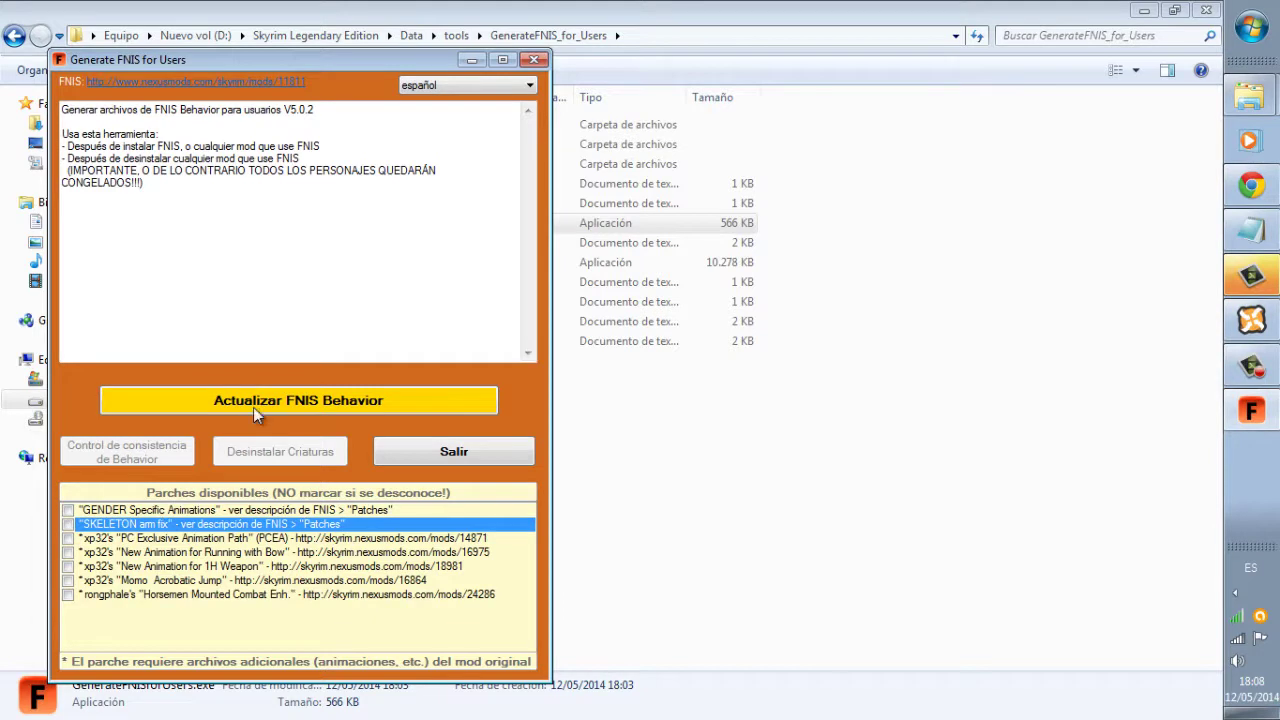
click(524, 89)
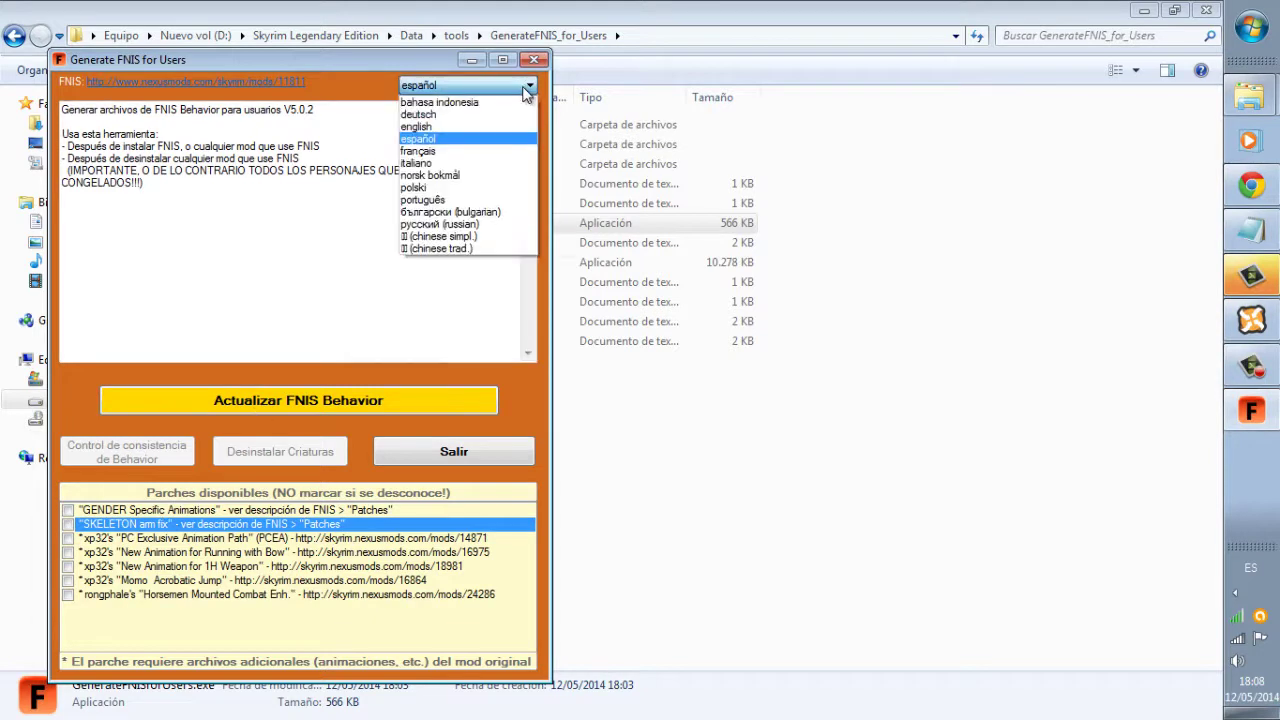
click(432, 139)
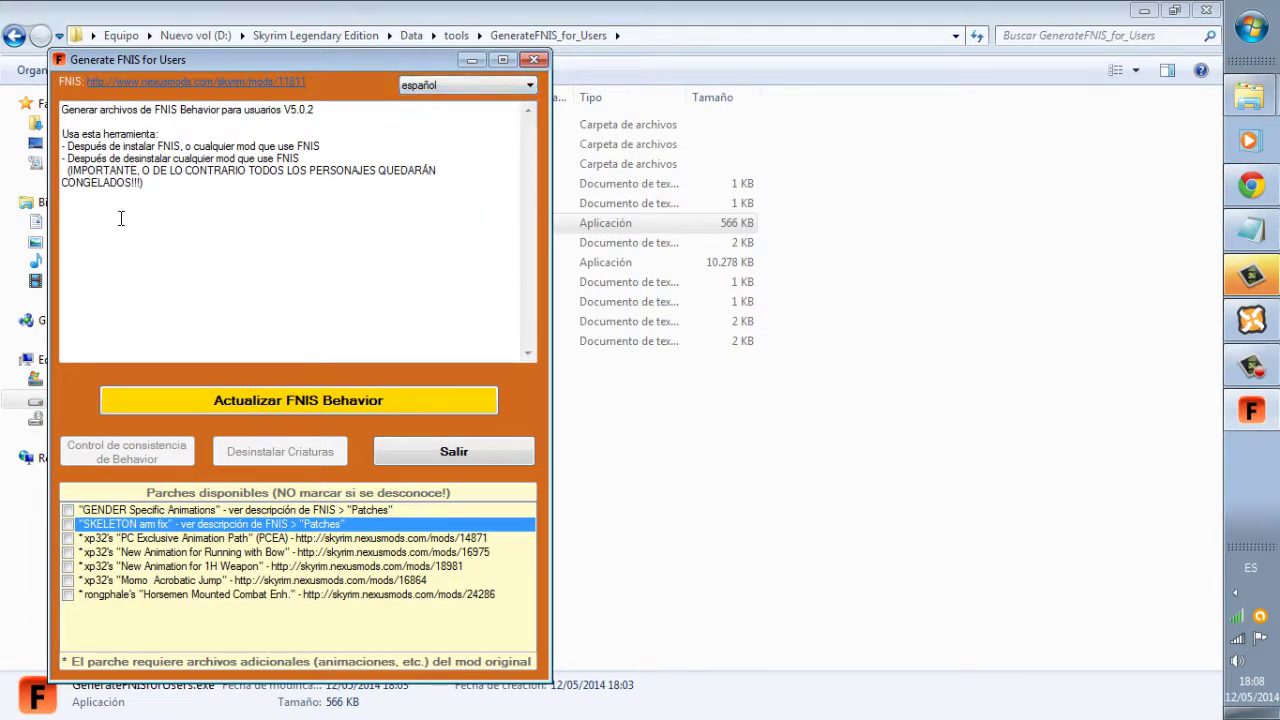
click(281, 404)
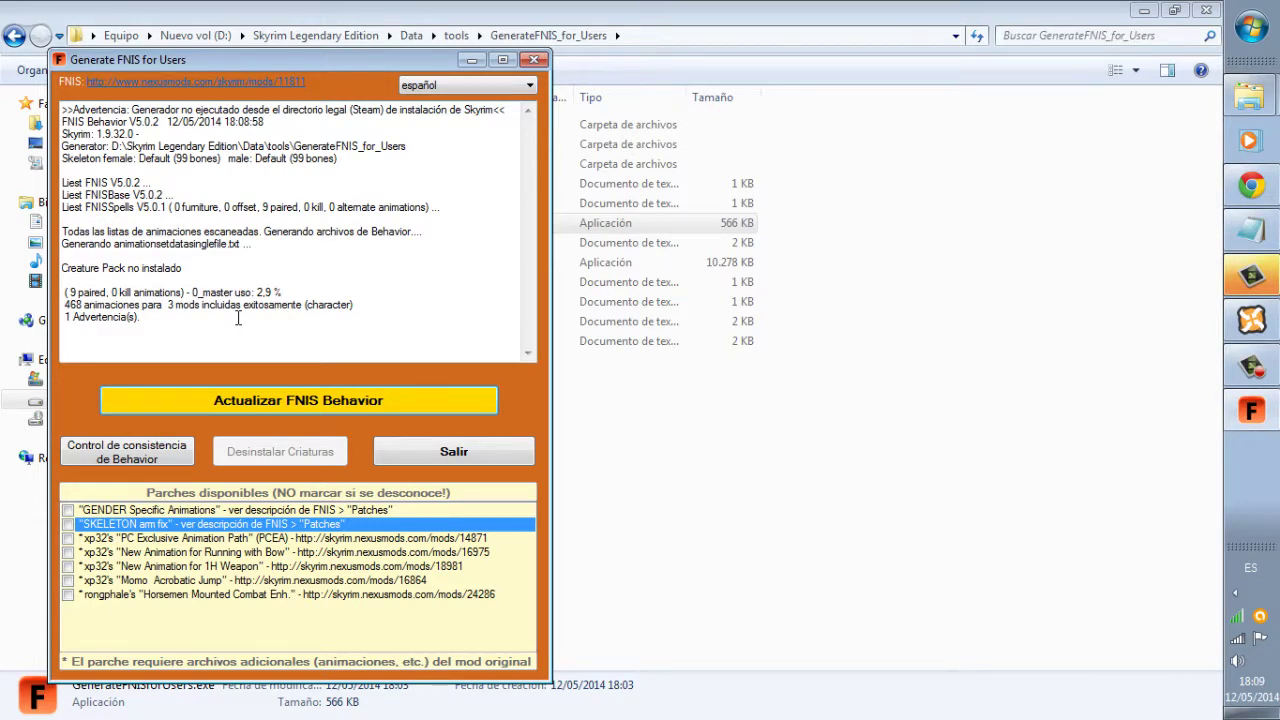
click(435, 460)
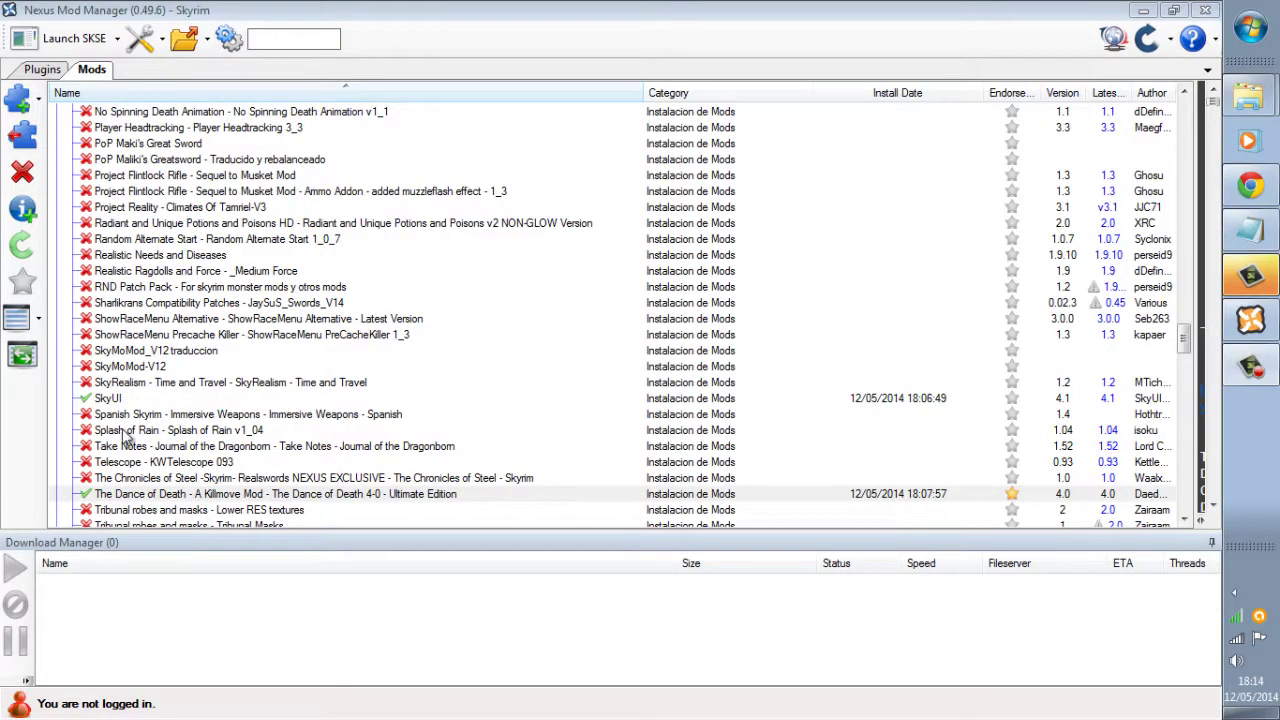
Display the Skyrim plugin list in Nexus Mod Manager.
click(45, 69)
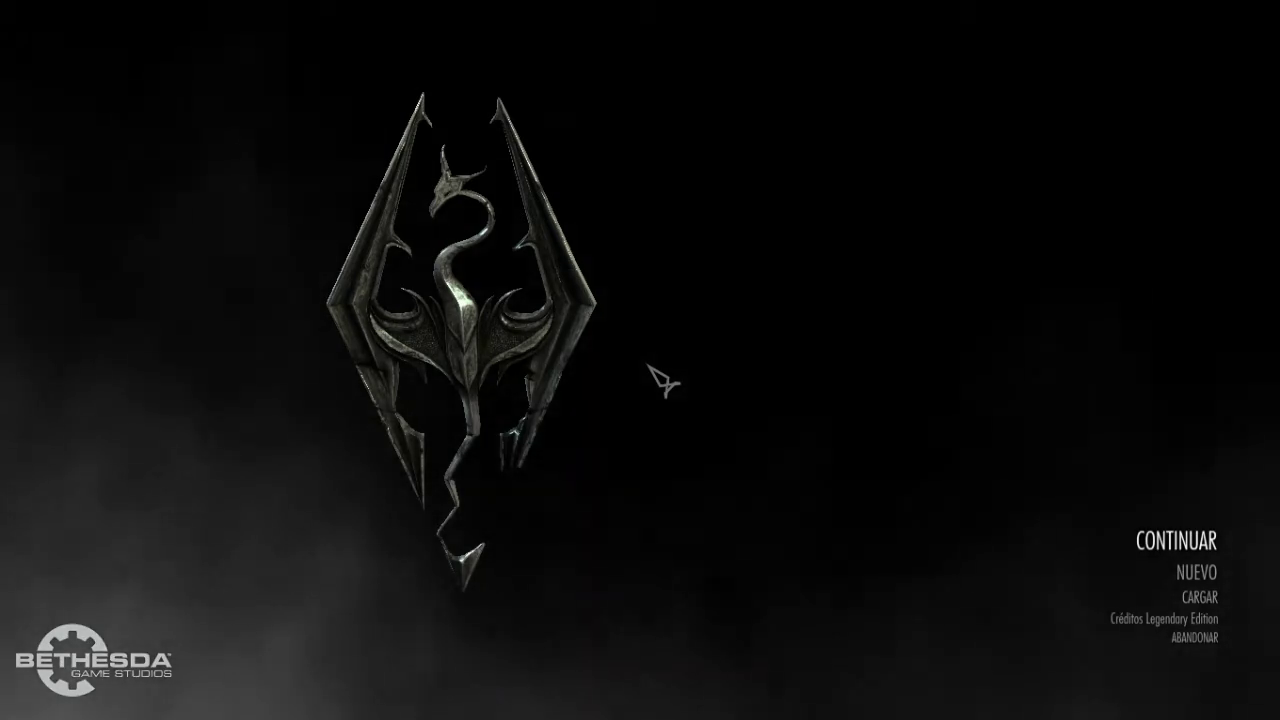
Start a new game from the Skyrim main menu and confirm it.
key(Down)
key(Return)
key(Return)
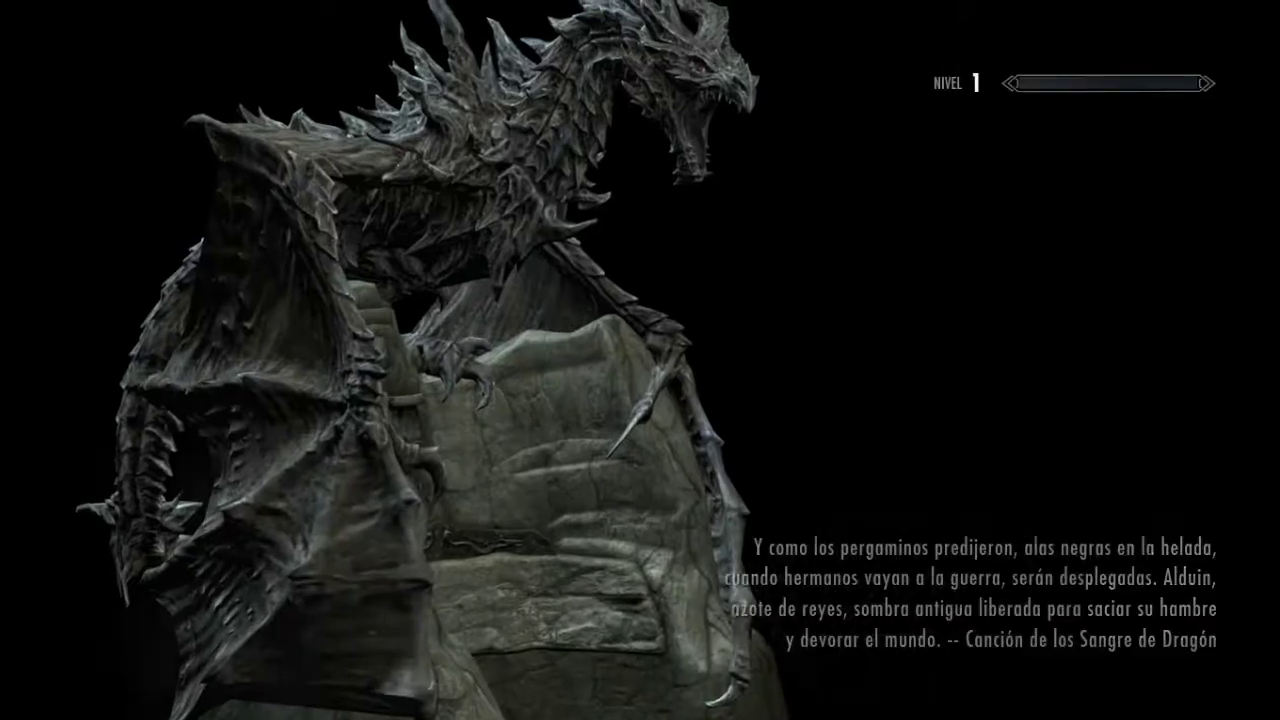
Pause the game, enter the mod configuration and display the General settings of SkyUI.
key(Escape)
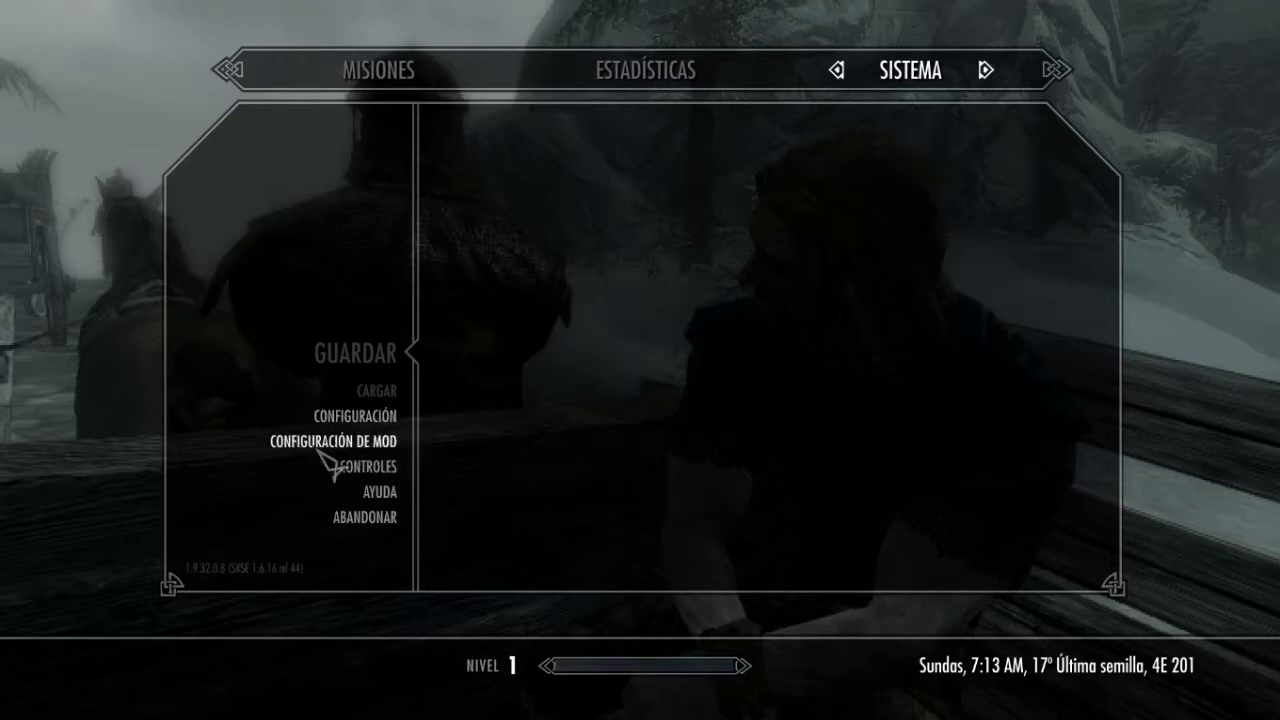
click(345, 444)
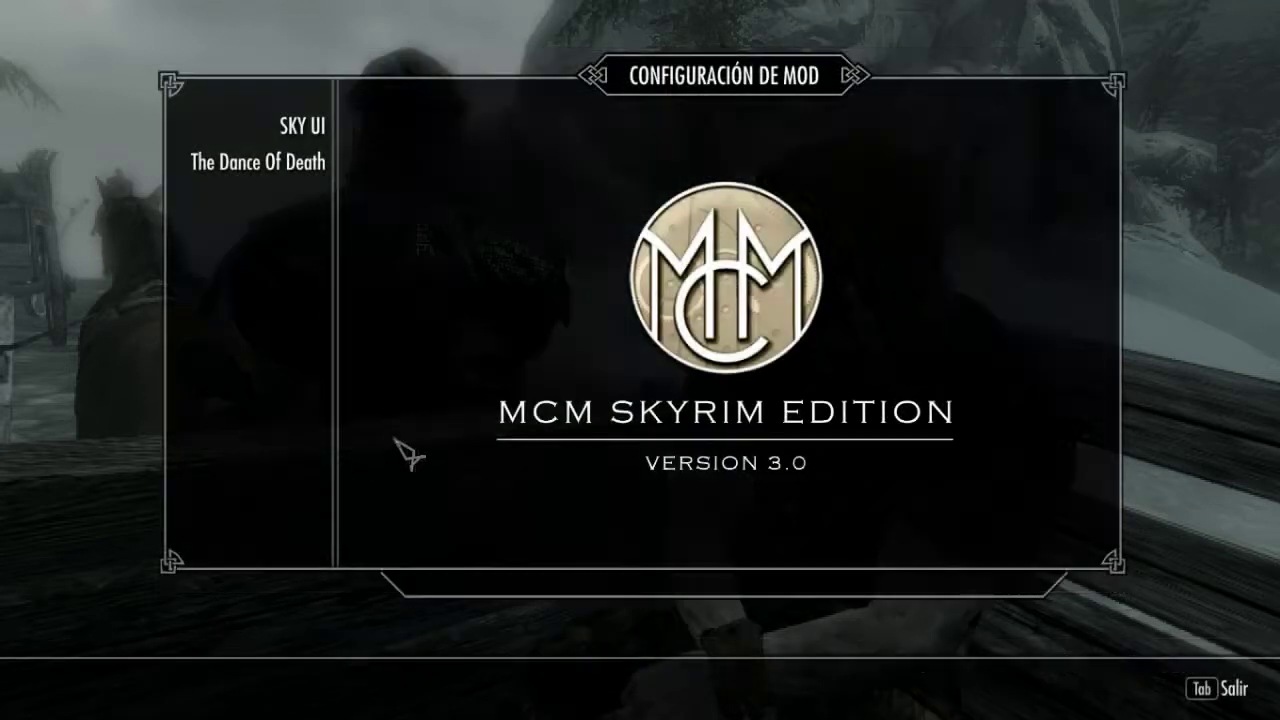
click(306, 127)
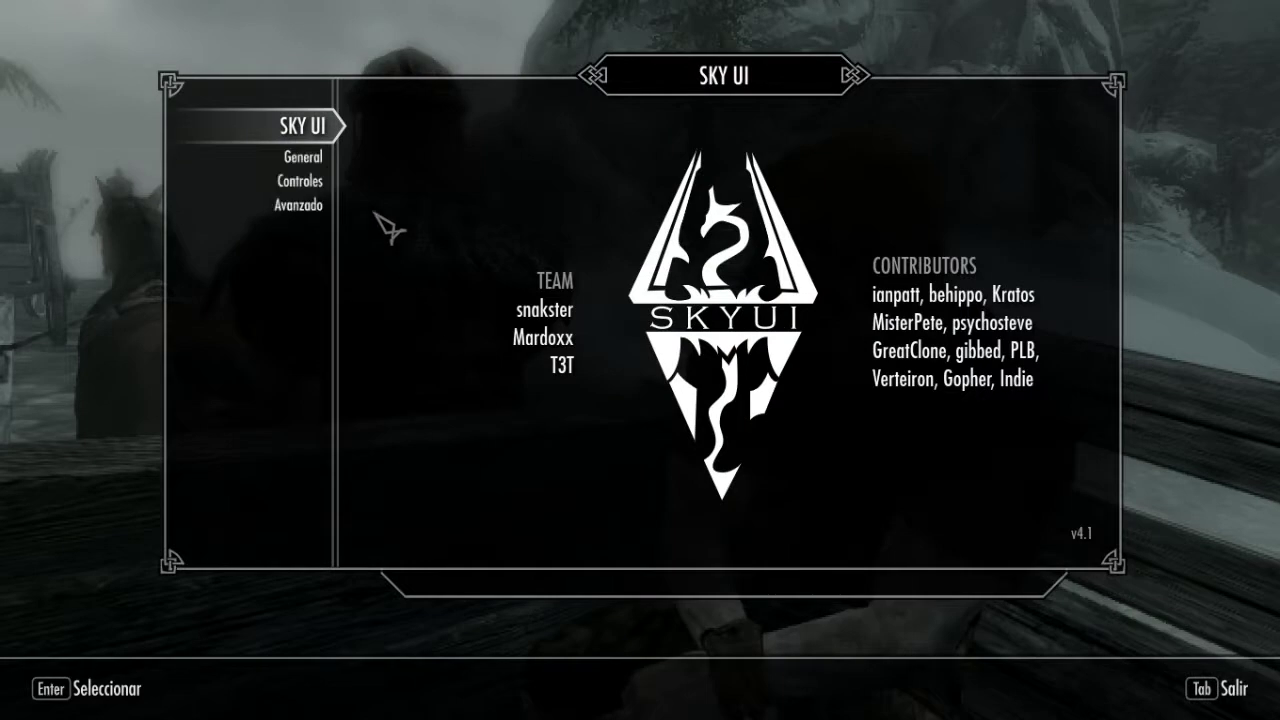
click(318, 157)
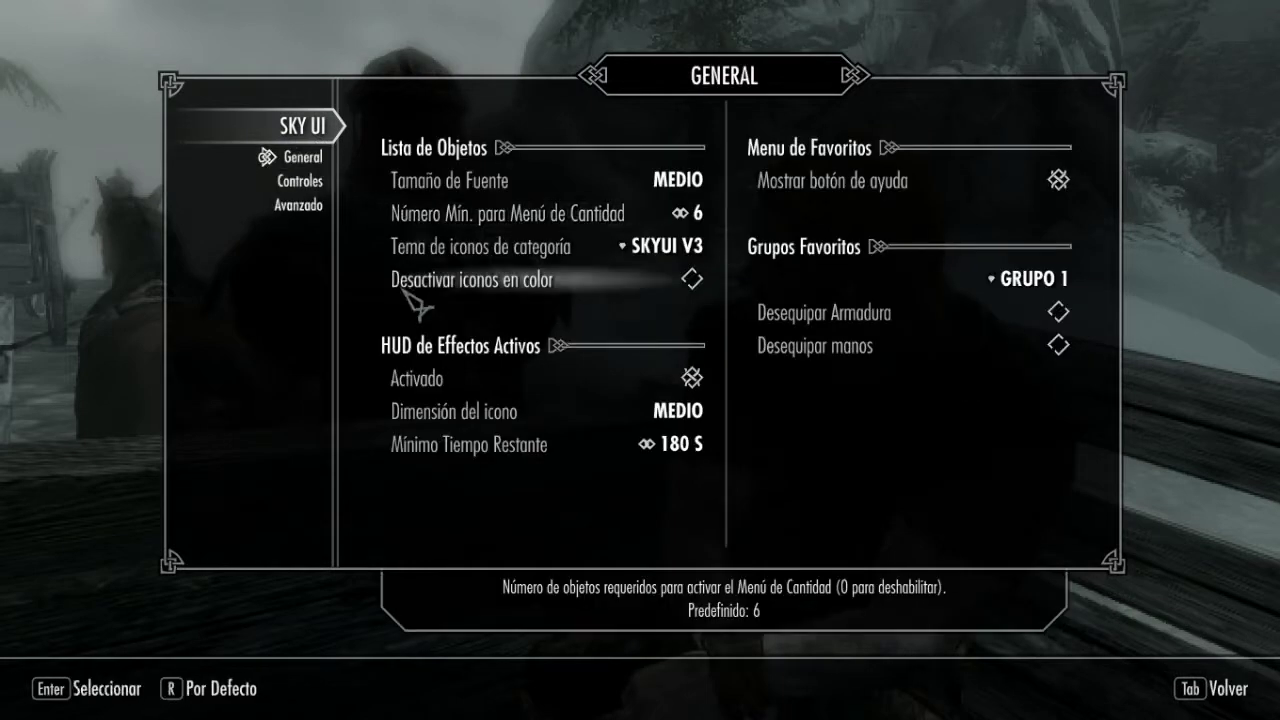
Set SkyUI's category icon theme to Celtic and the item list font size to Largo.
click(660, 258)
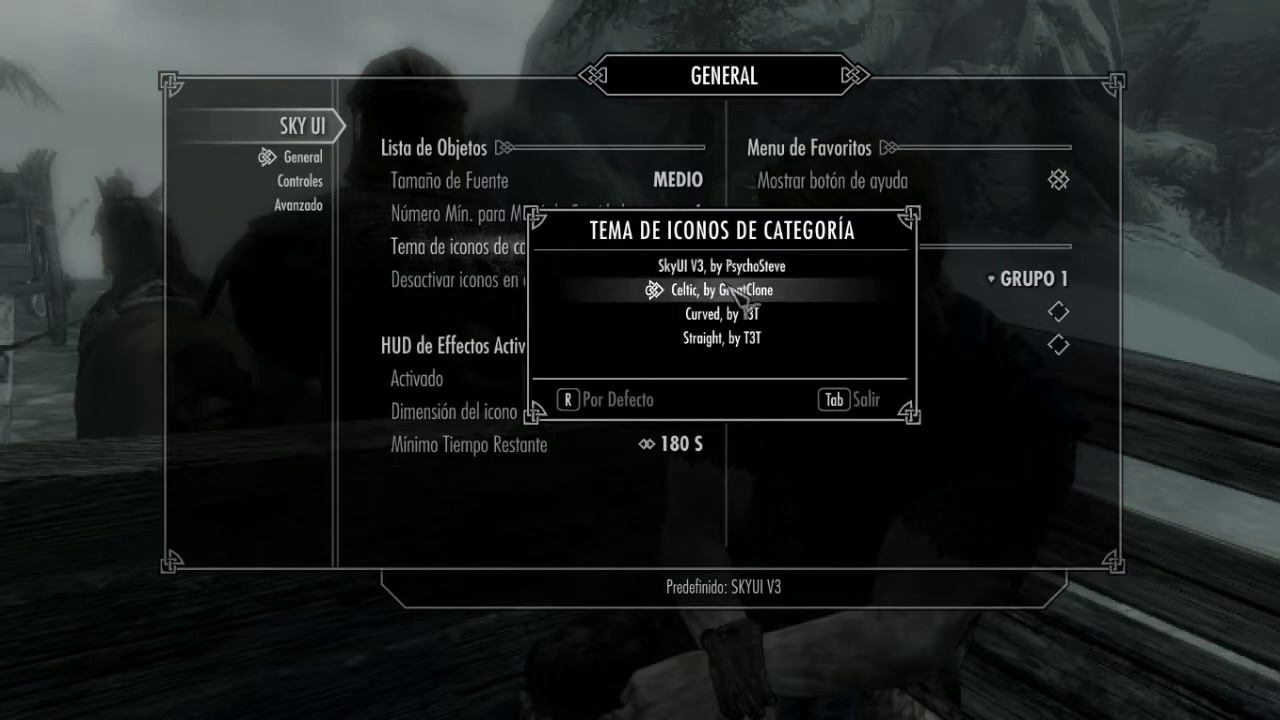
click(865, 400)
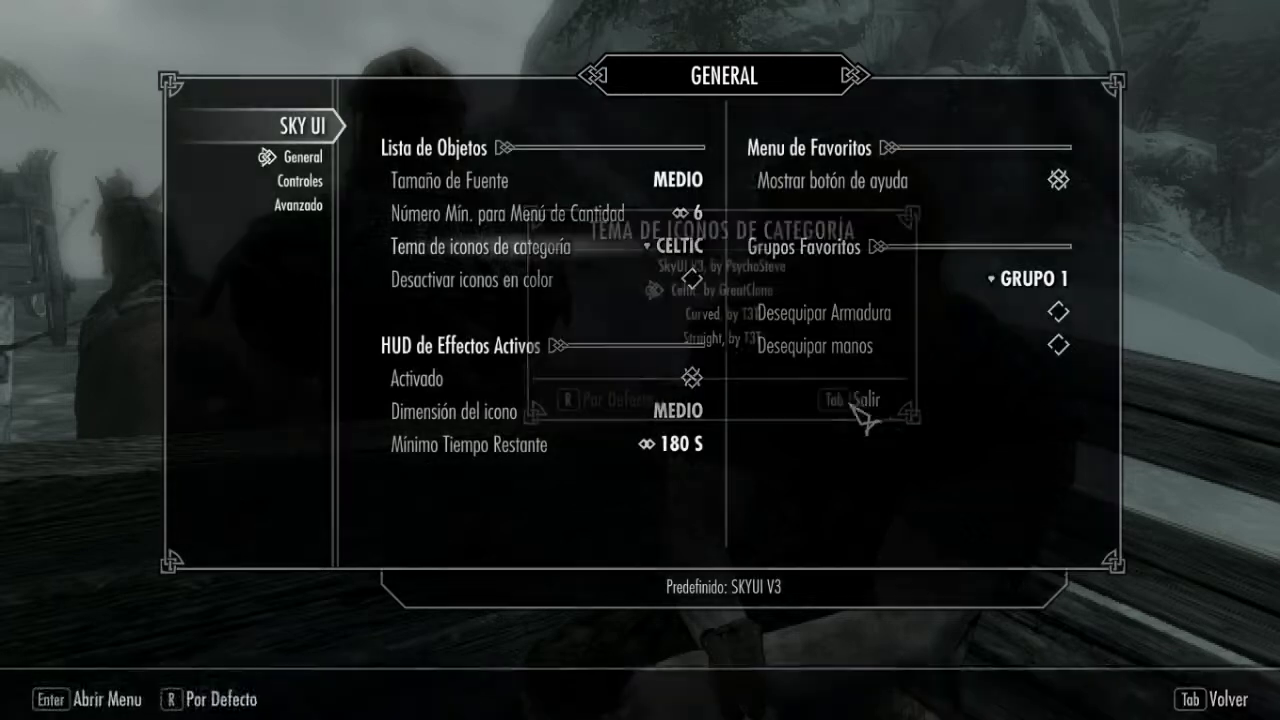
click(485, 188)
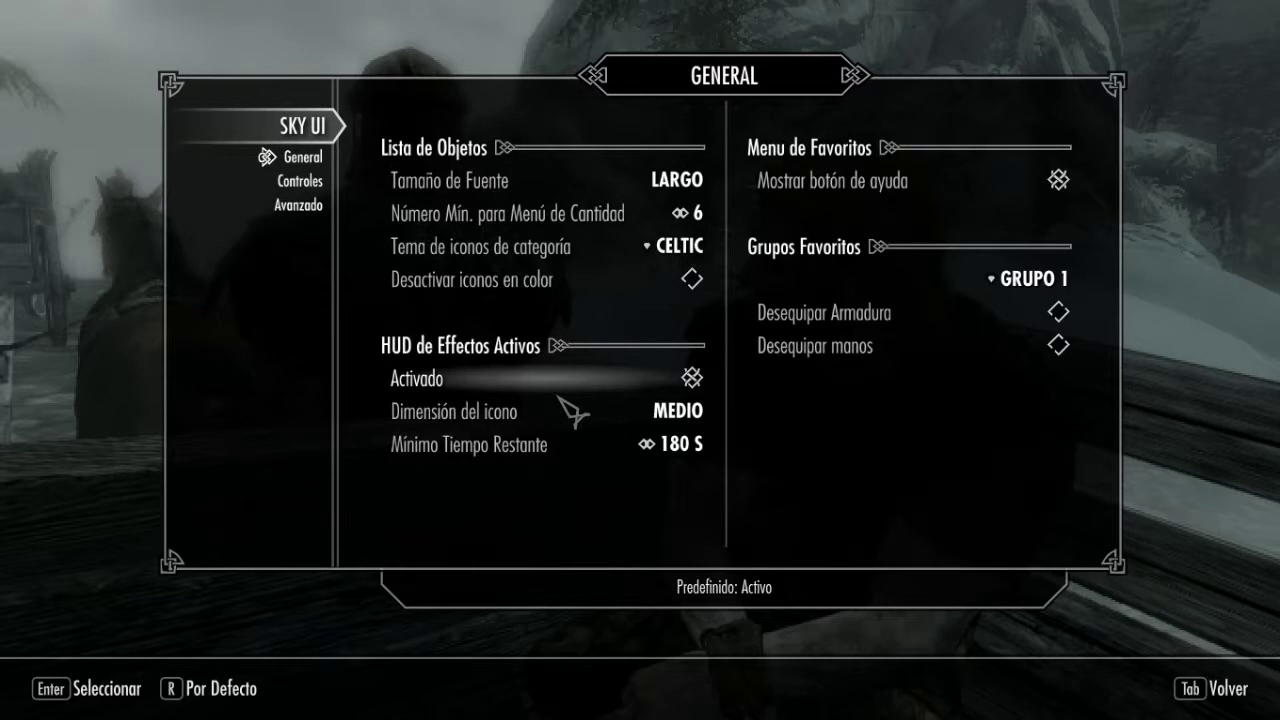
Examine SkyUI's Controles and Avanzado settings and return to the list of configurable mods.
click(342, 187)
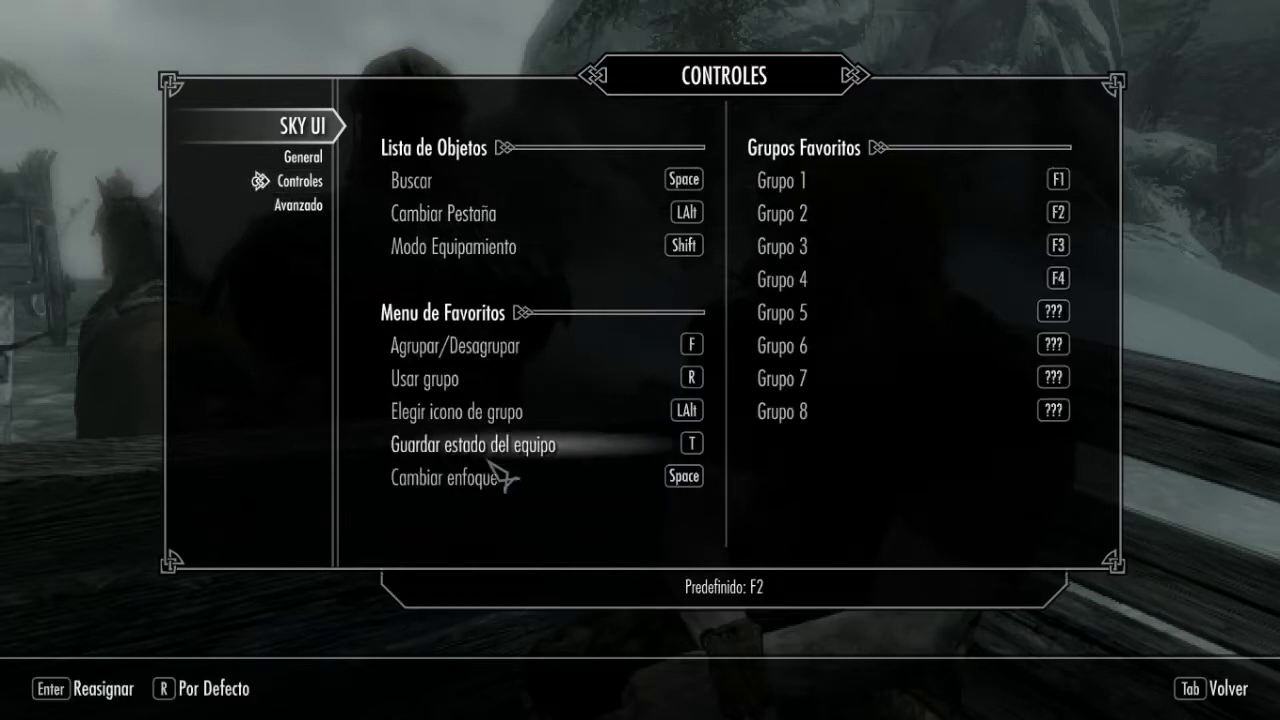
click(298, 210)
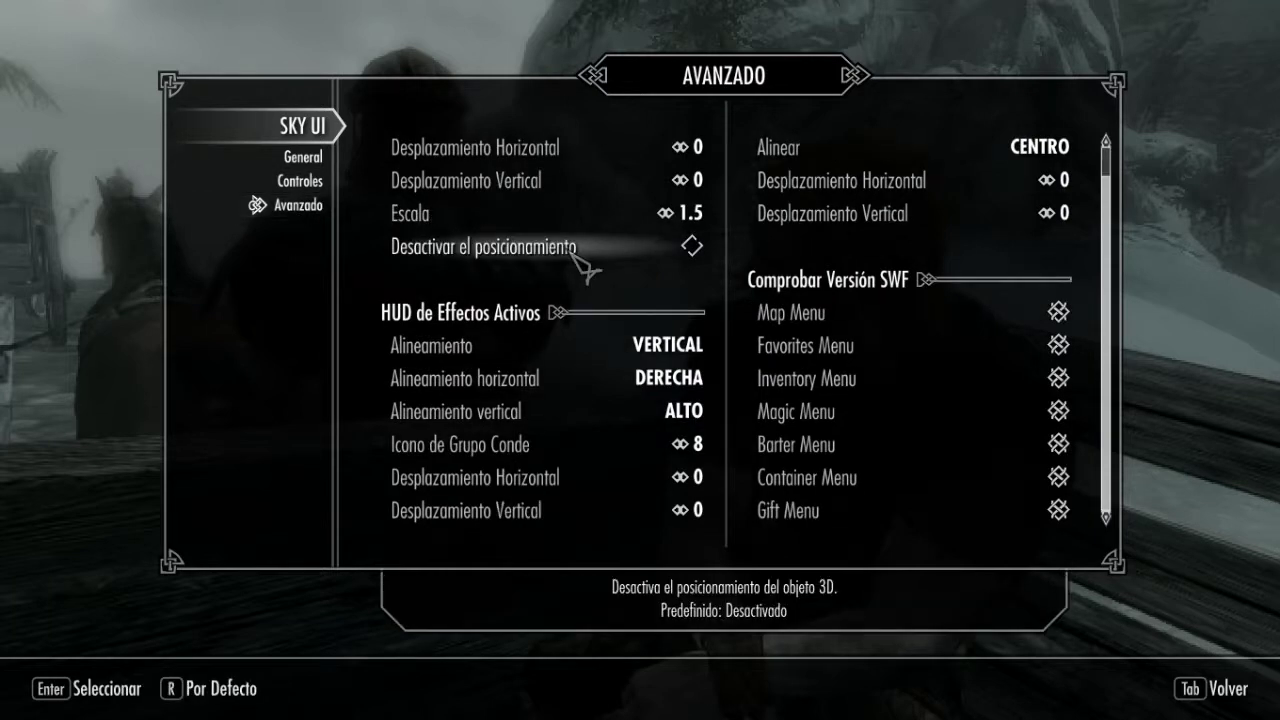
scroll(640, 337, up, 1)
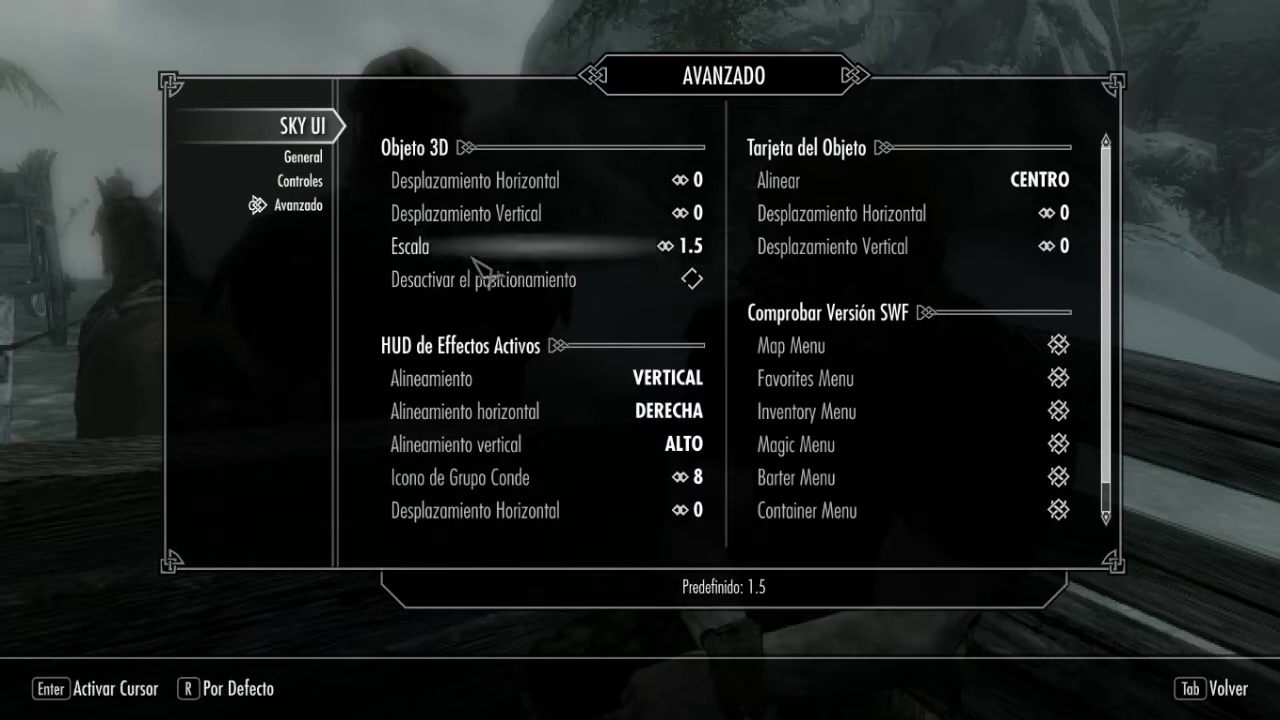
scroll(505, 355, down, 1)
scroll(510, 335, up, 1)
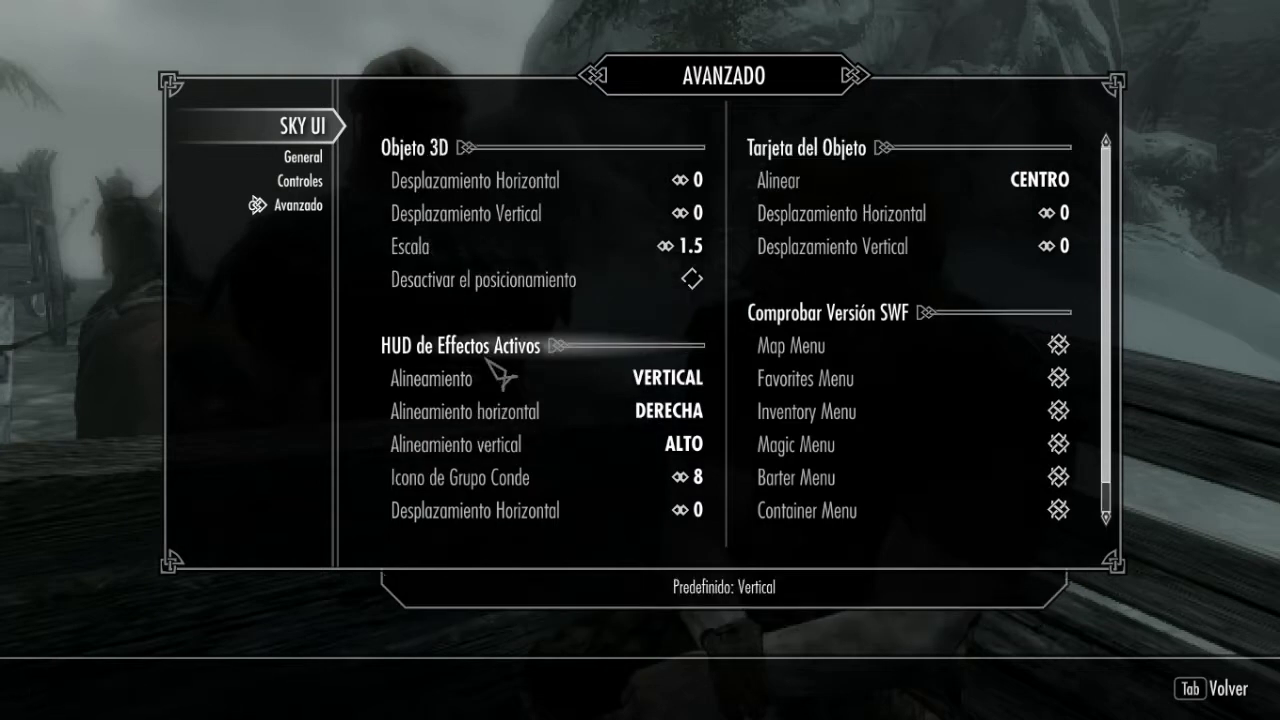
key(Tab)
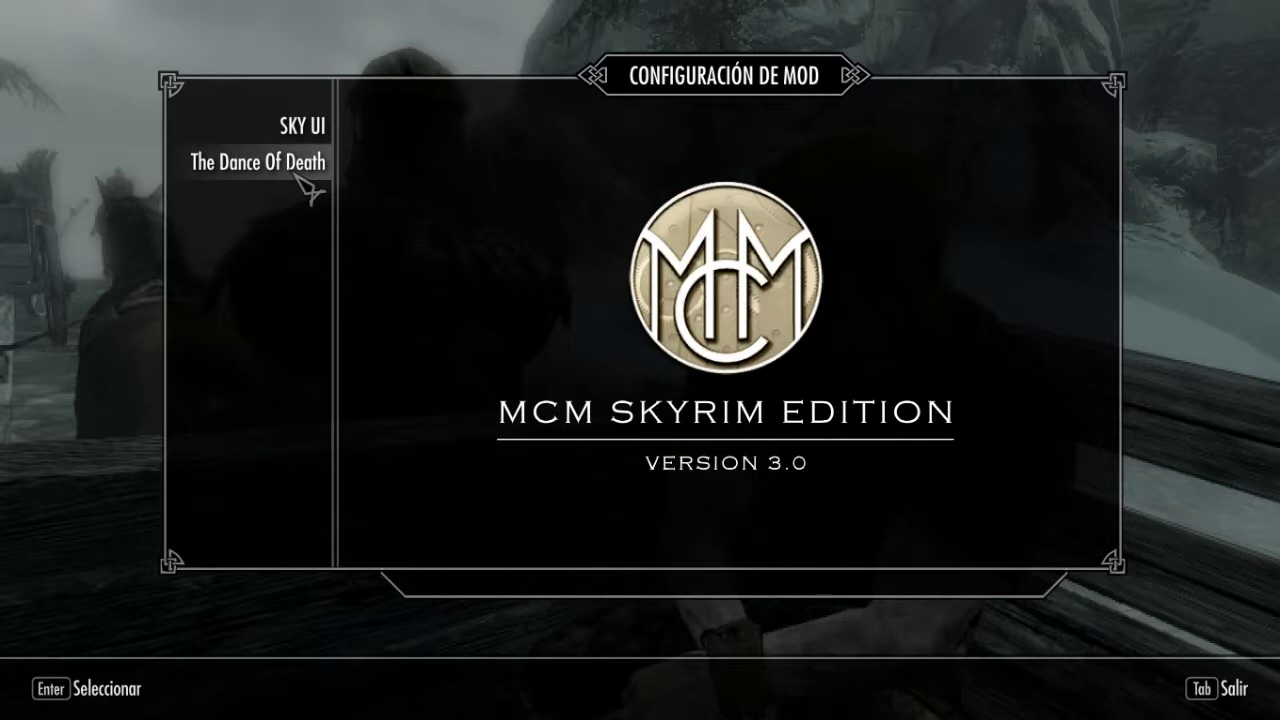
Examine the General and Avanzado killmove settings of The Dance Of Death, and return to the mod list.
click(296, 168)
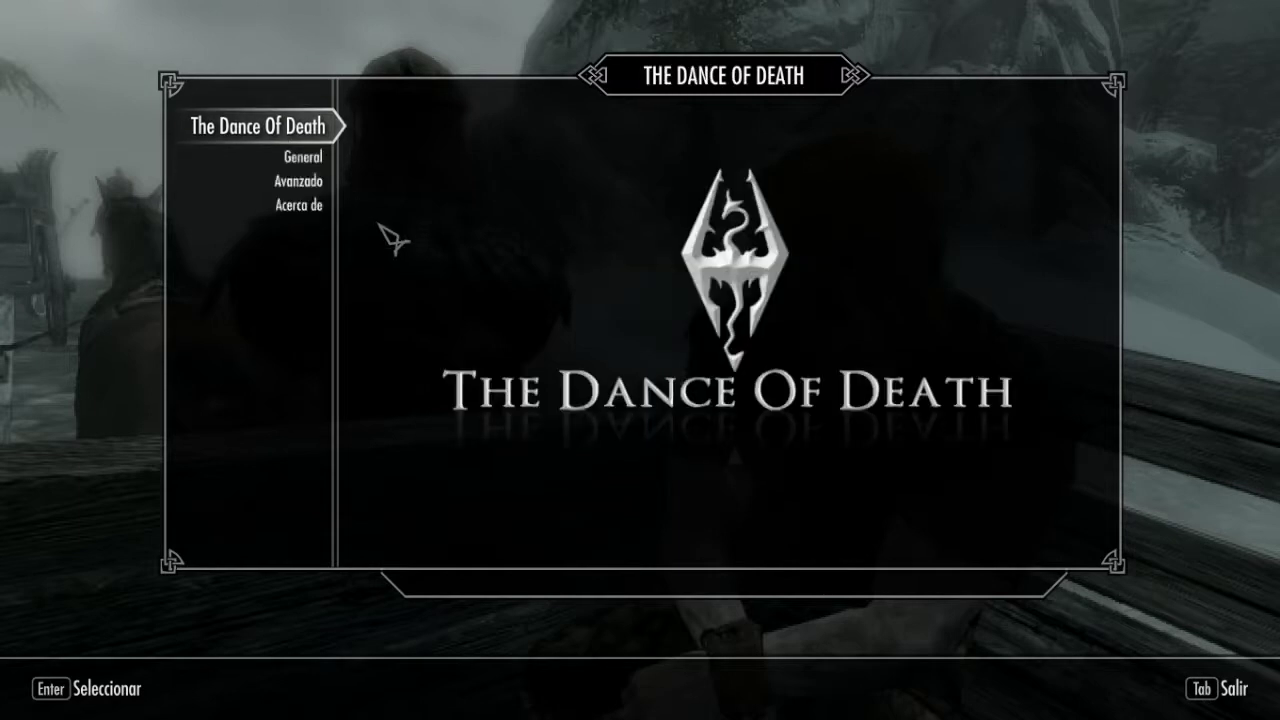
click(305, 158)
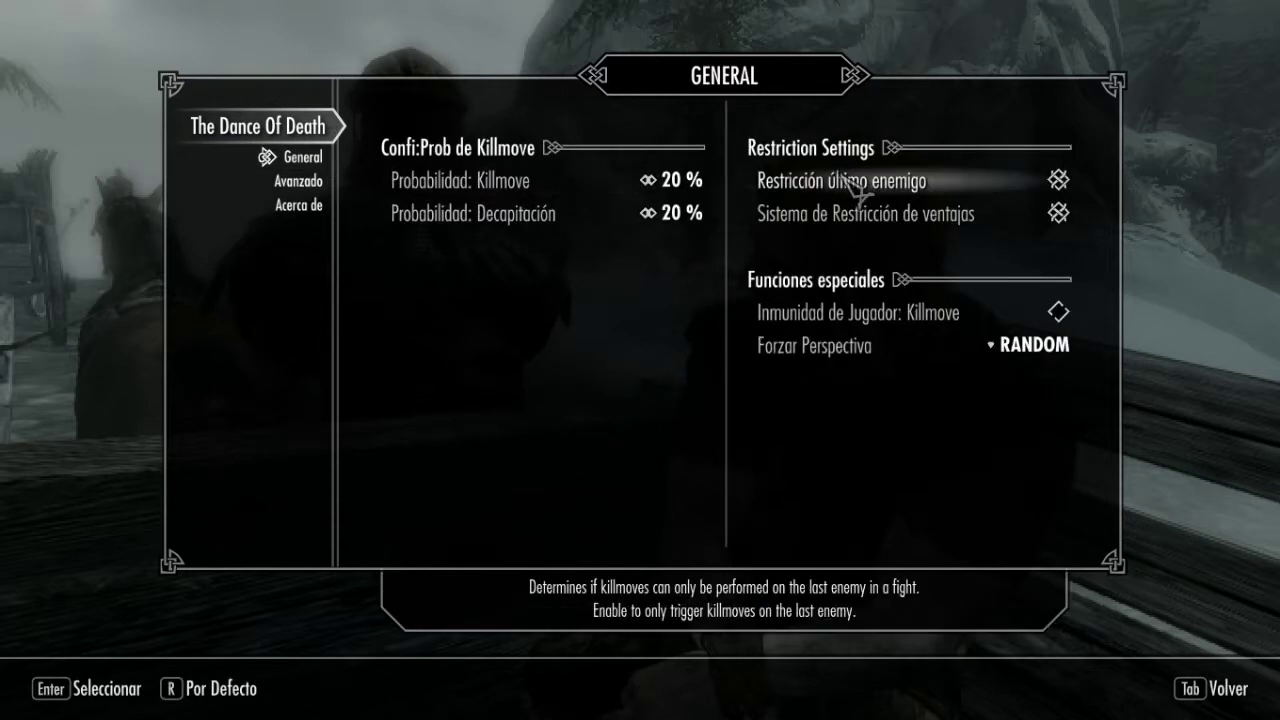
click(300, 181)
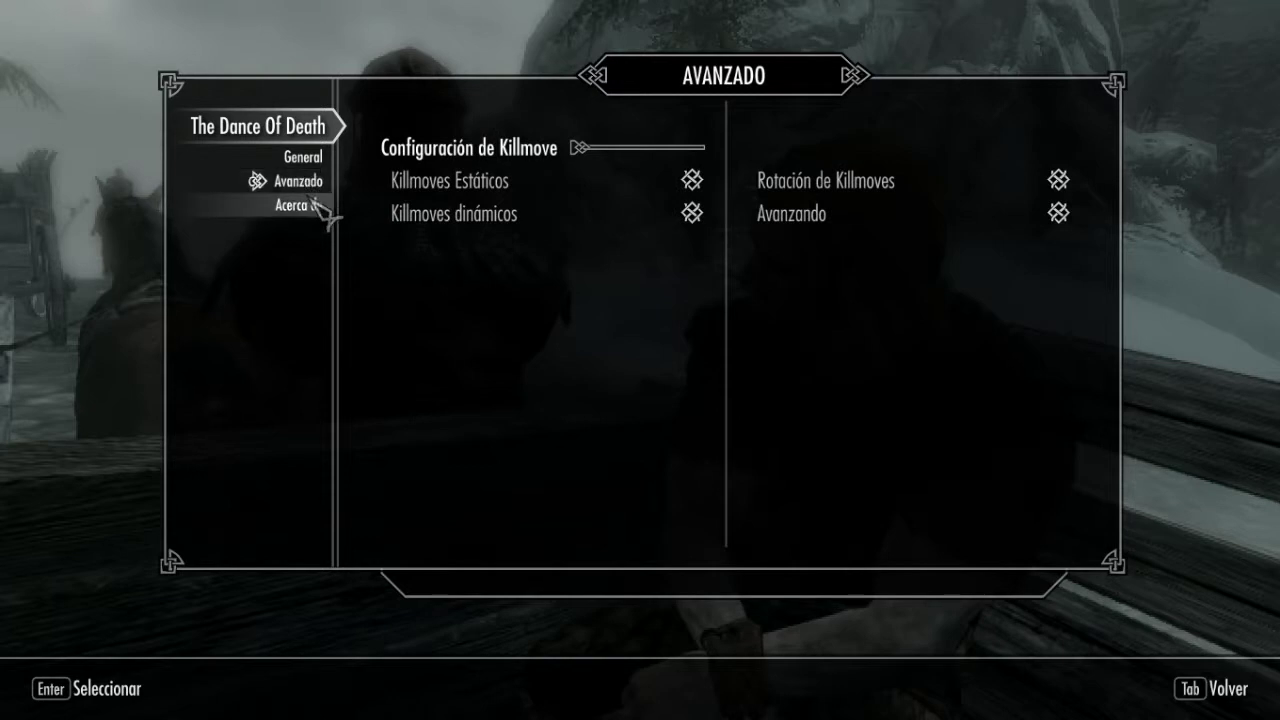
click(314, 203)
key(Tab)
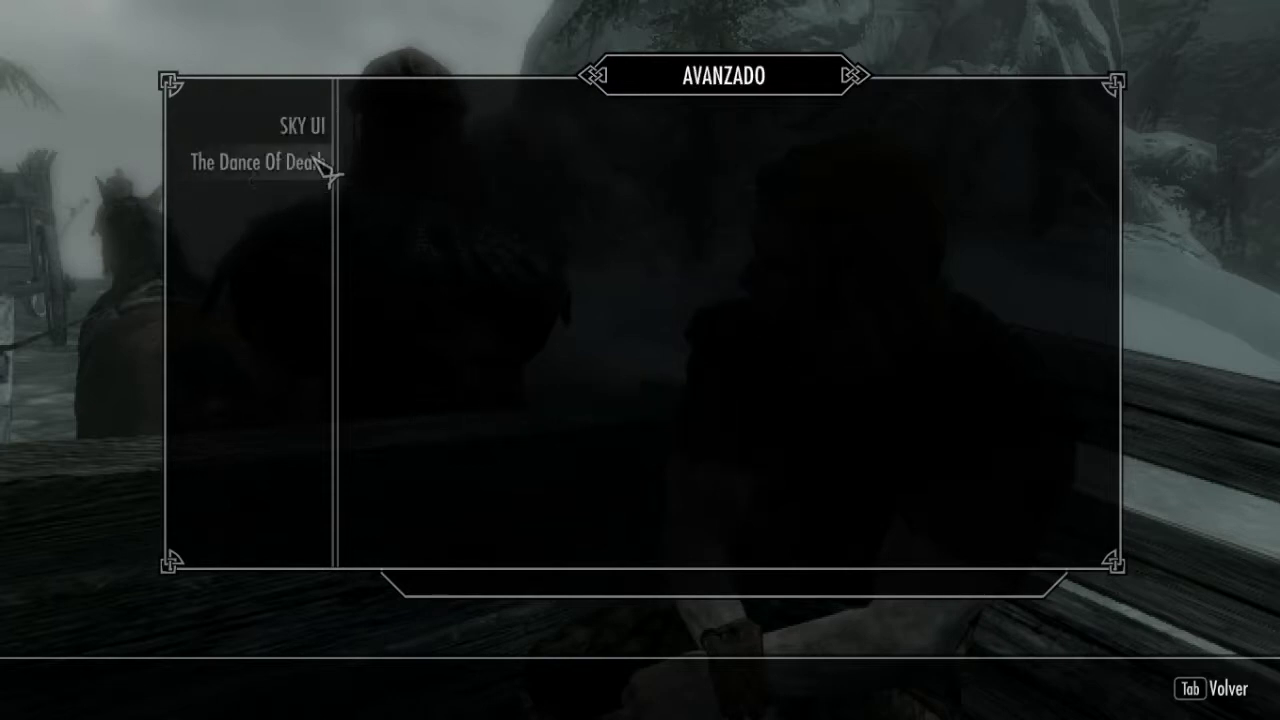
Reopen The Dance Of Death configuration, view its General, Avanzado and Acerca de pages, and leave the mod configuration and system menu.
click(302, 165)
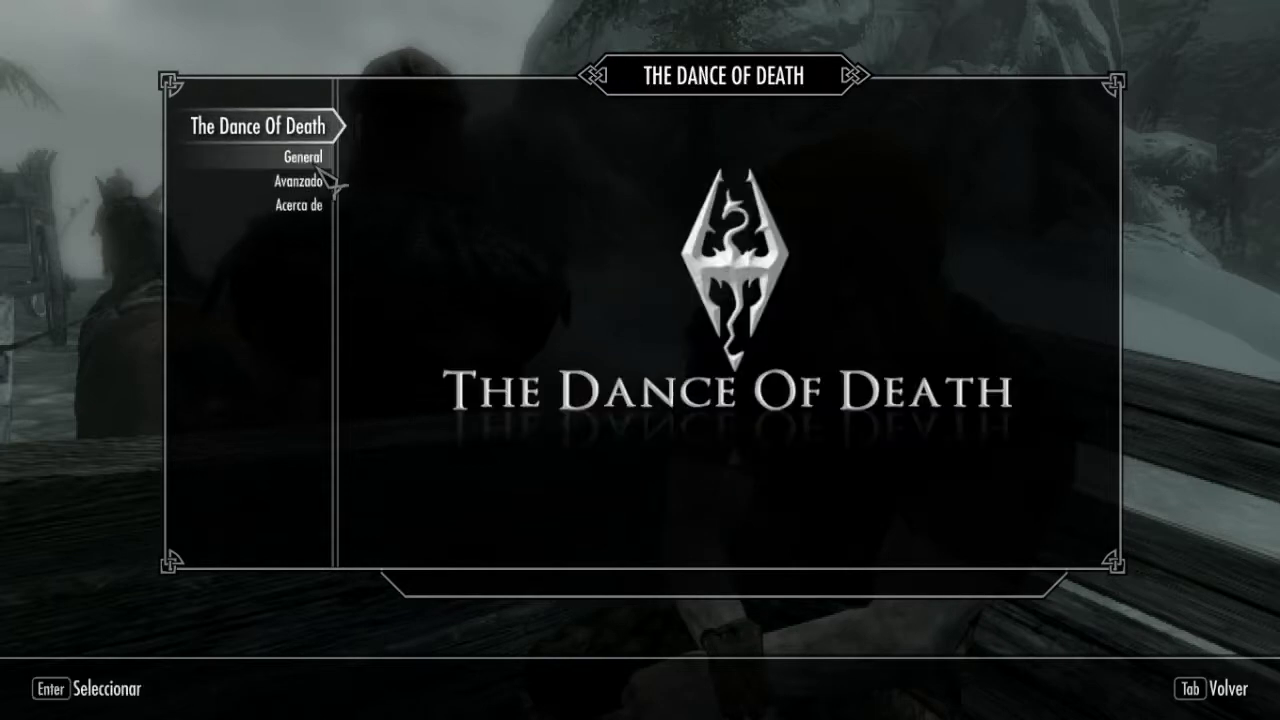
click(316, 158)
click(316, 182)
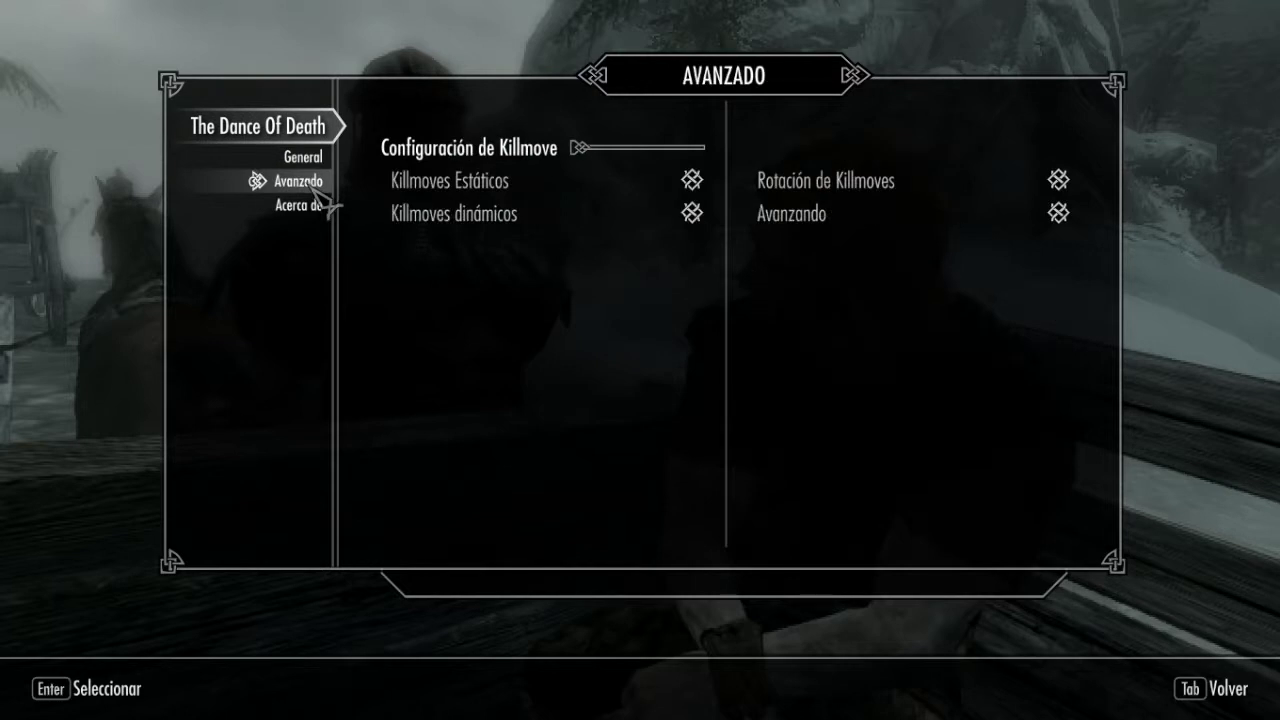
click(312, 206)
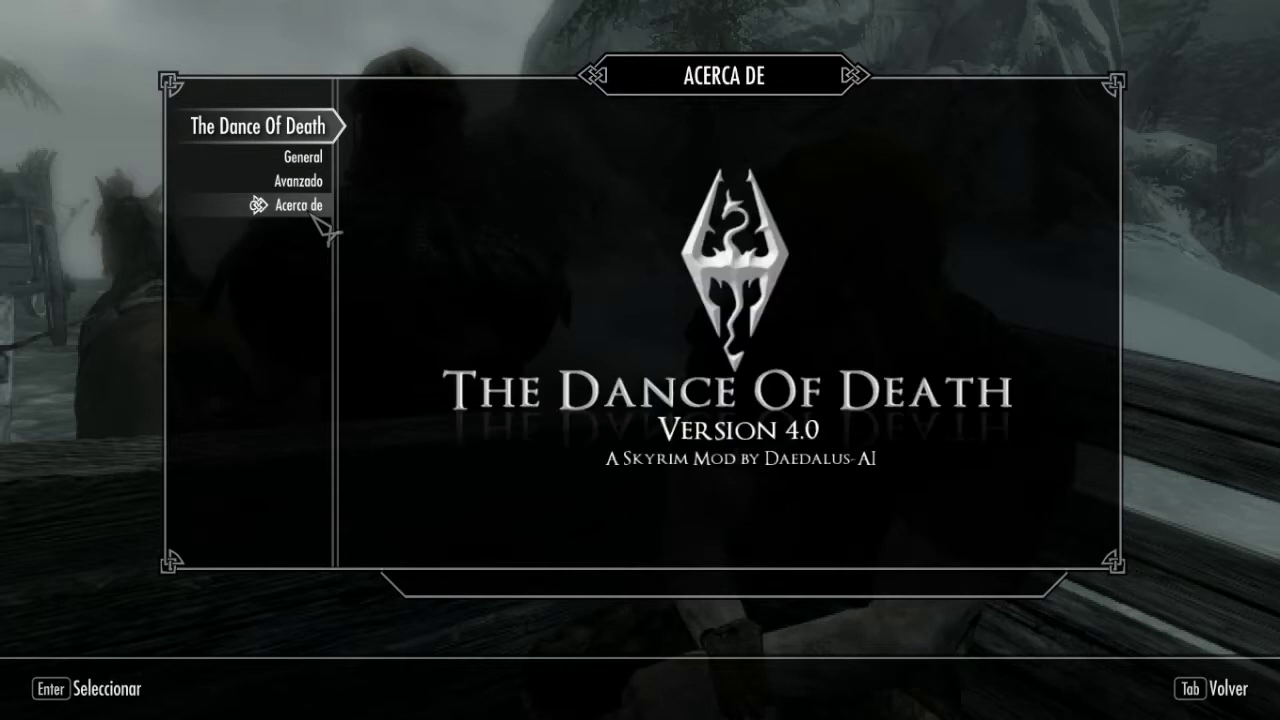
click(321, 166)
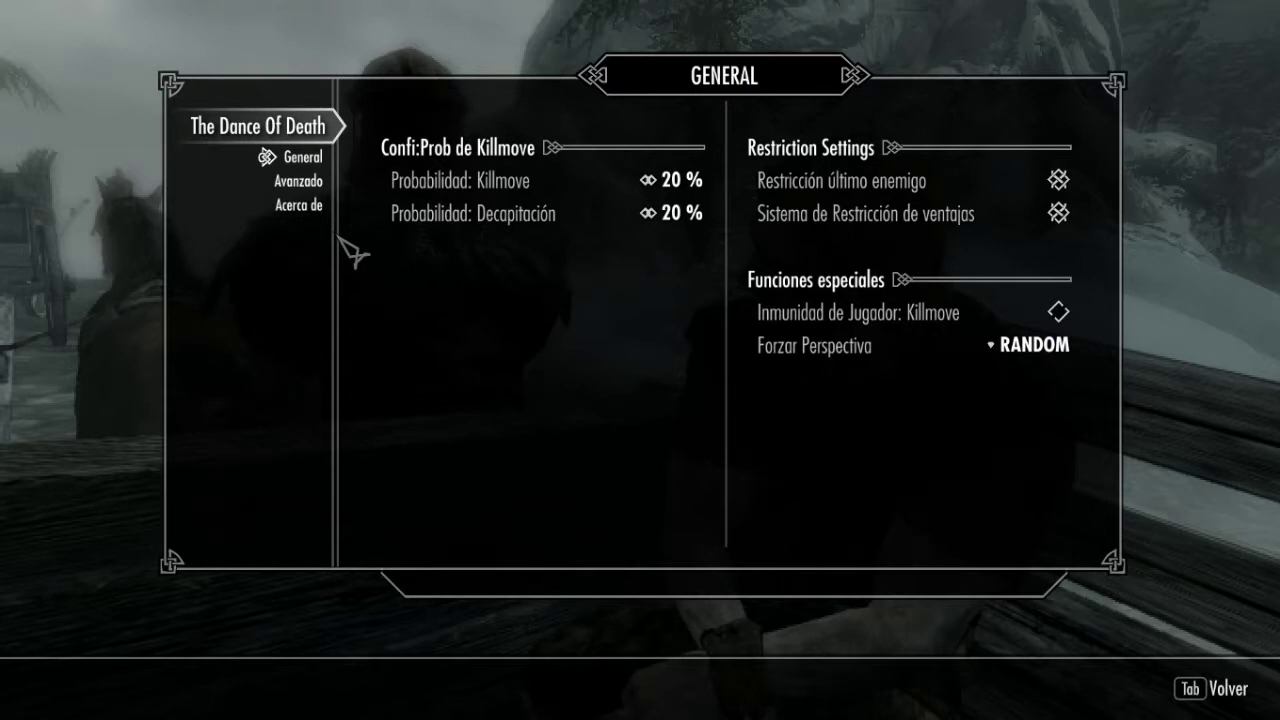
key(Tab)
key(Tab)
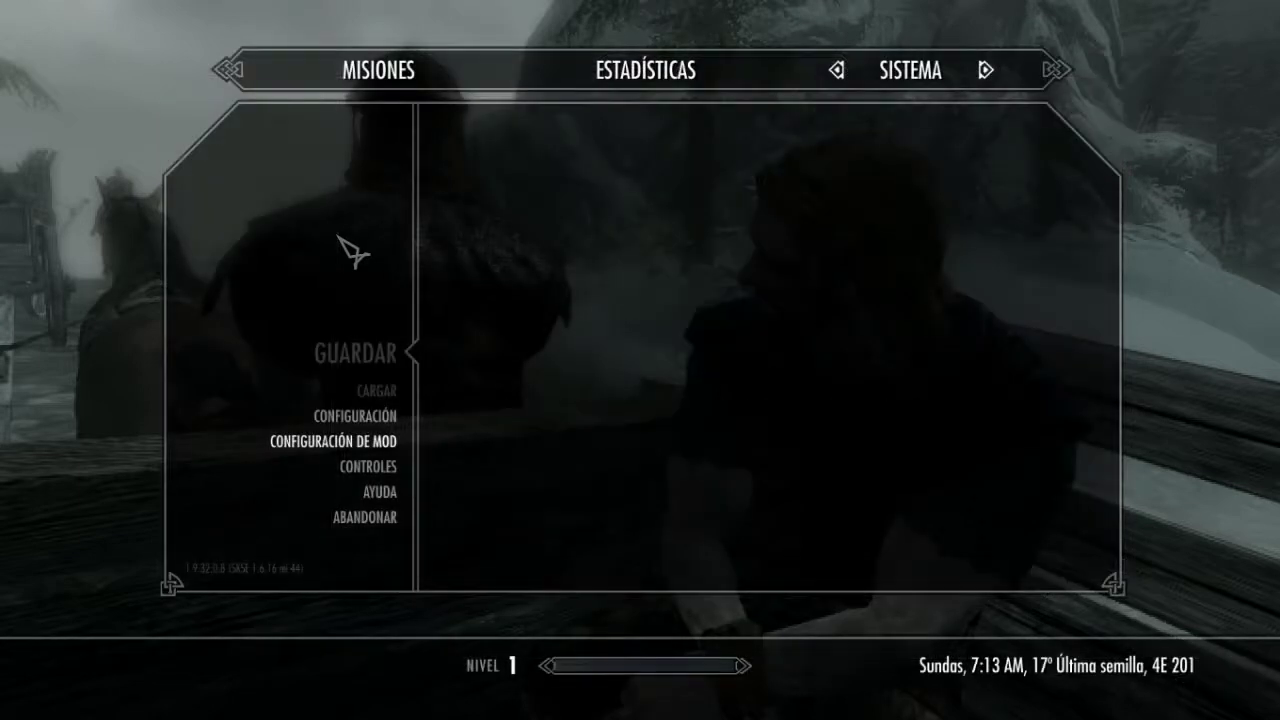
key(Tab)
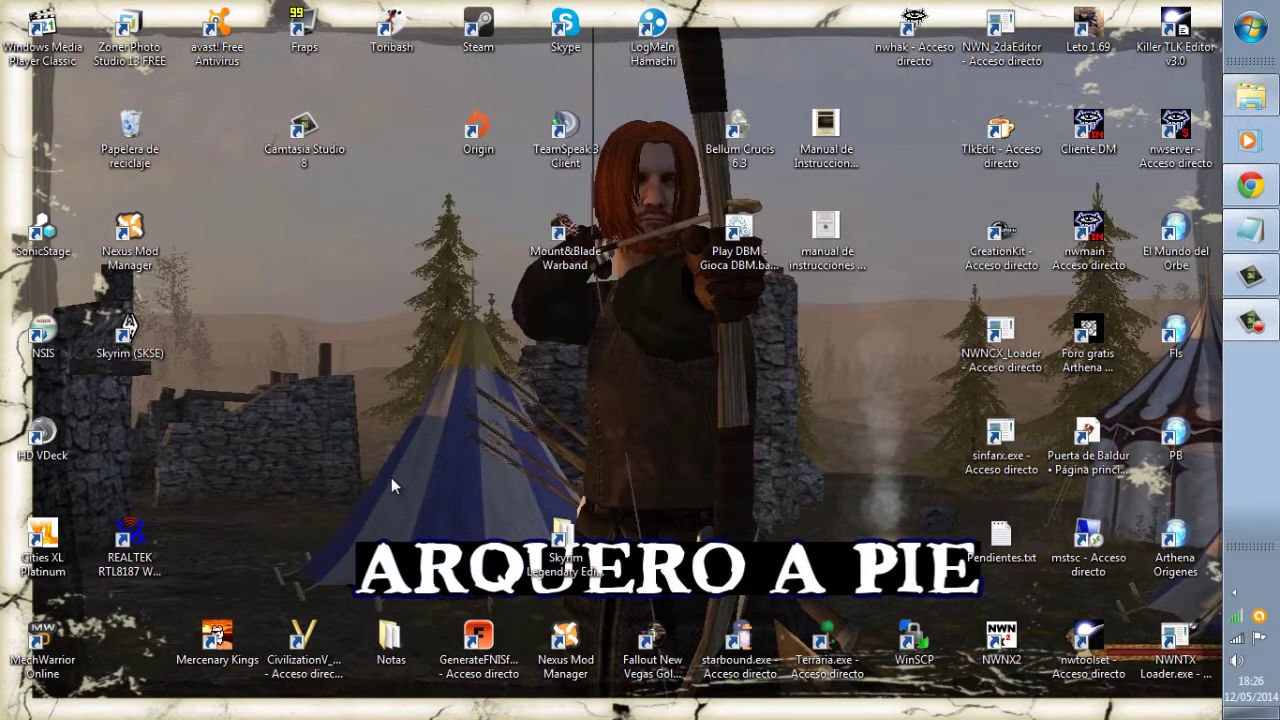
Open the Skyrim Legendary Edition folder from its desktop shortcut and look through its files.
click(479, 643)
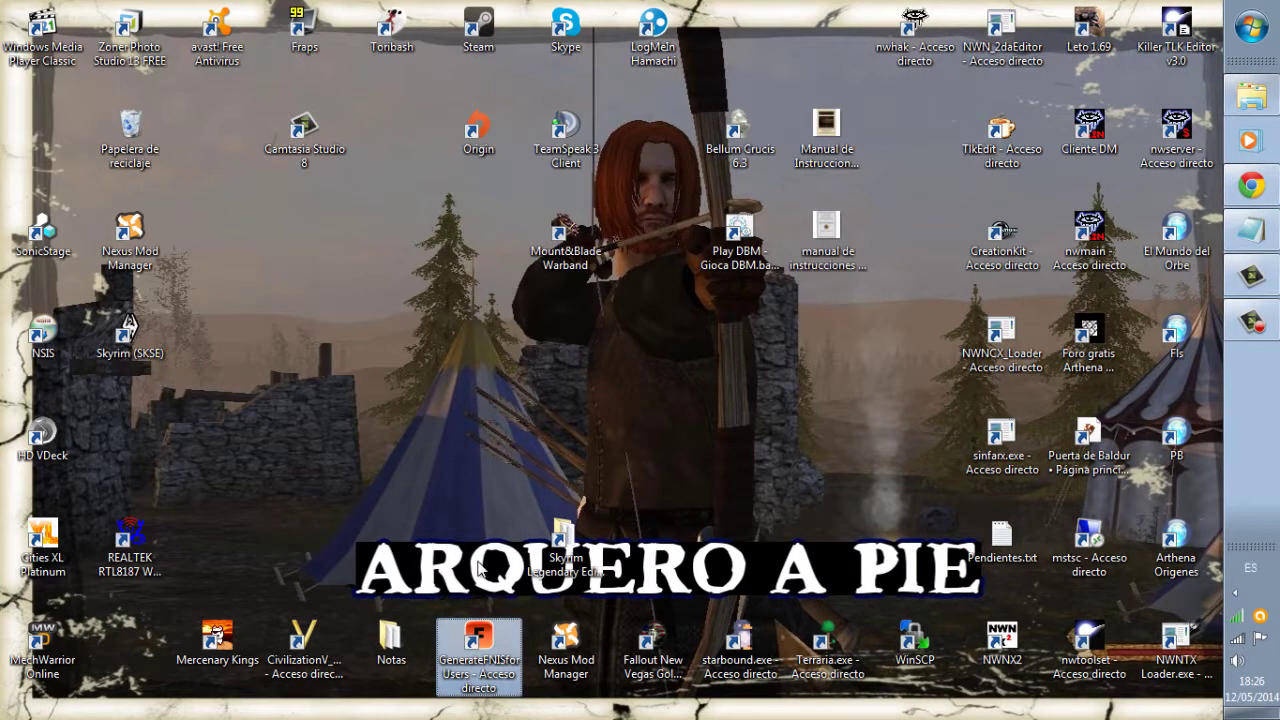
key(Right)
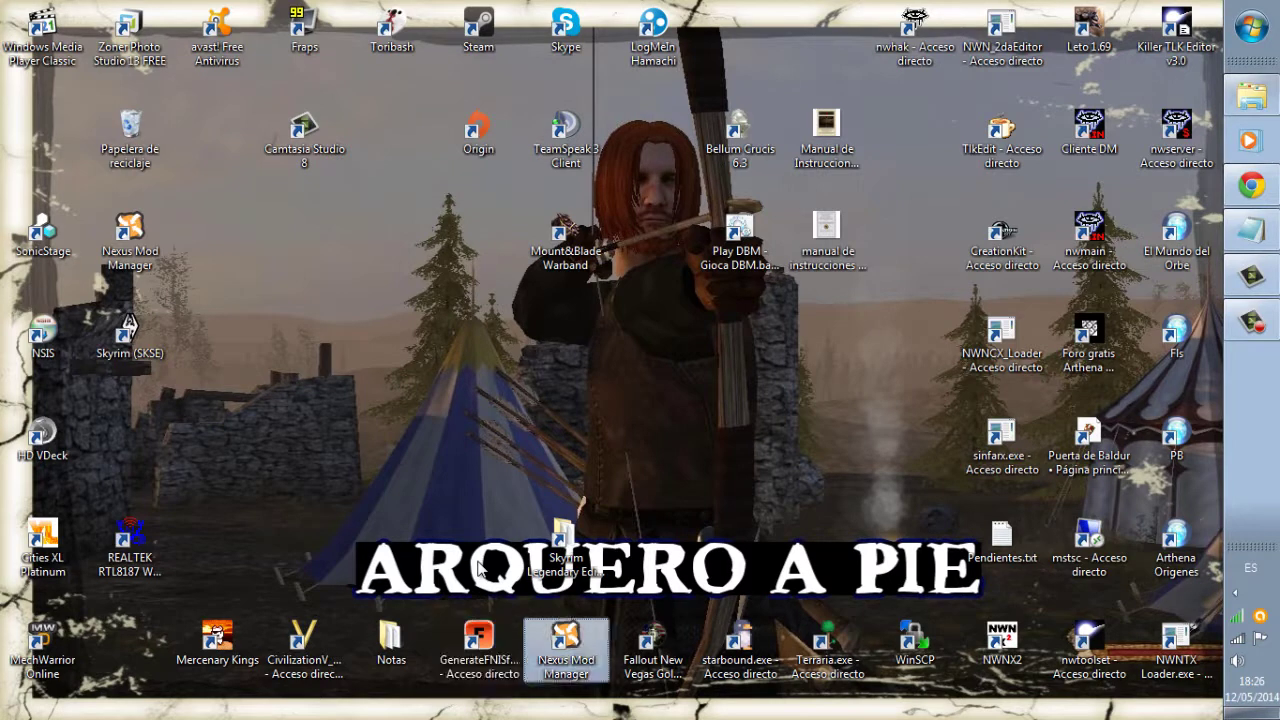
key(Up)
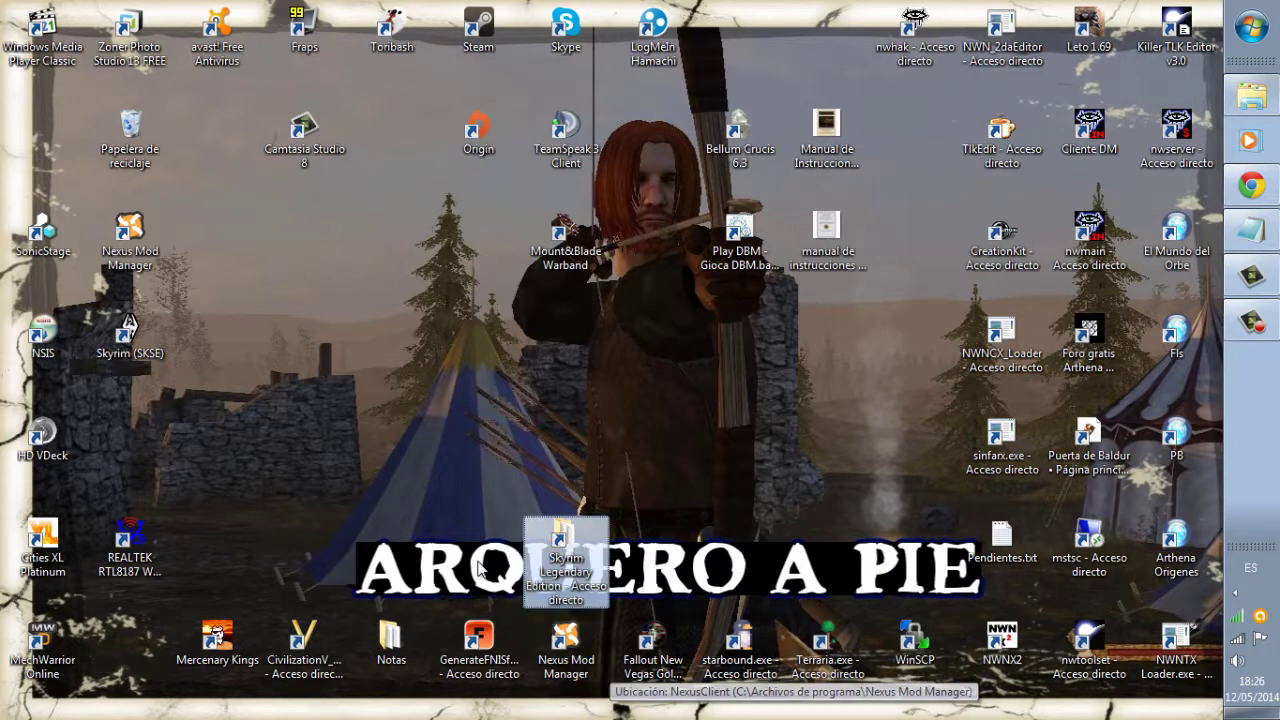
key(Return)
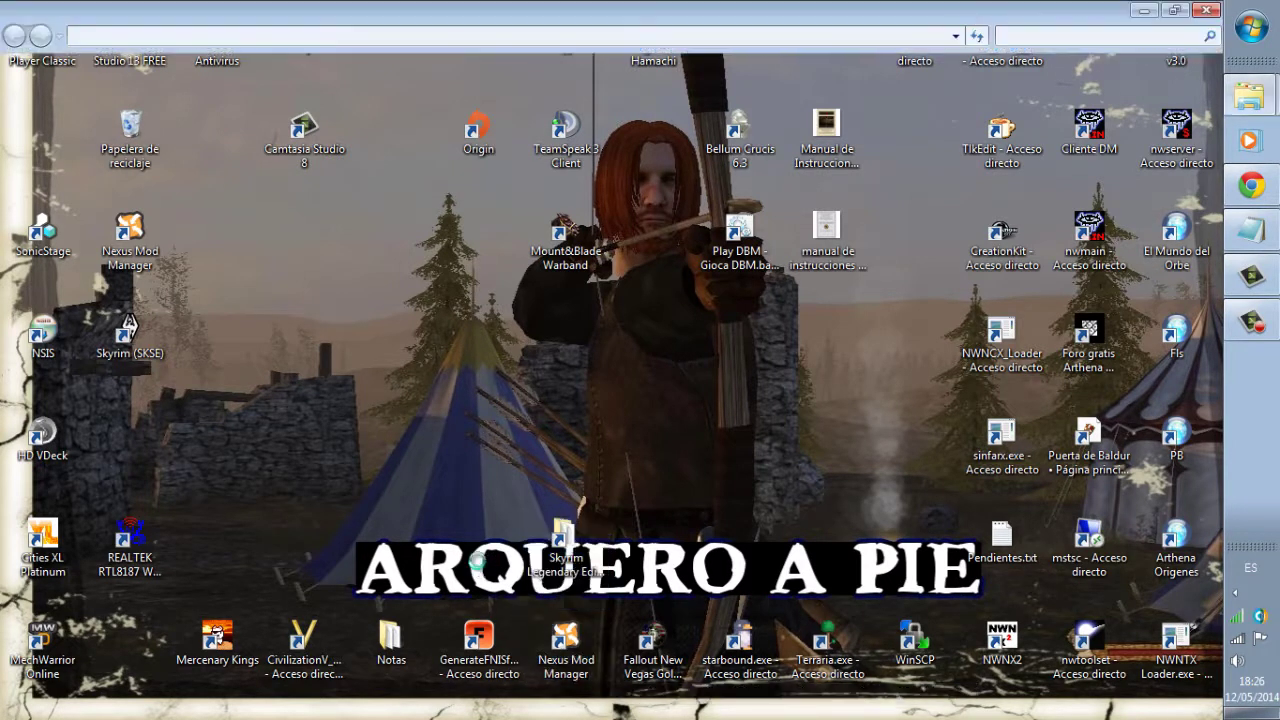
scroll(340, 300, down, 9)
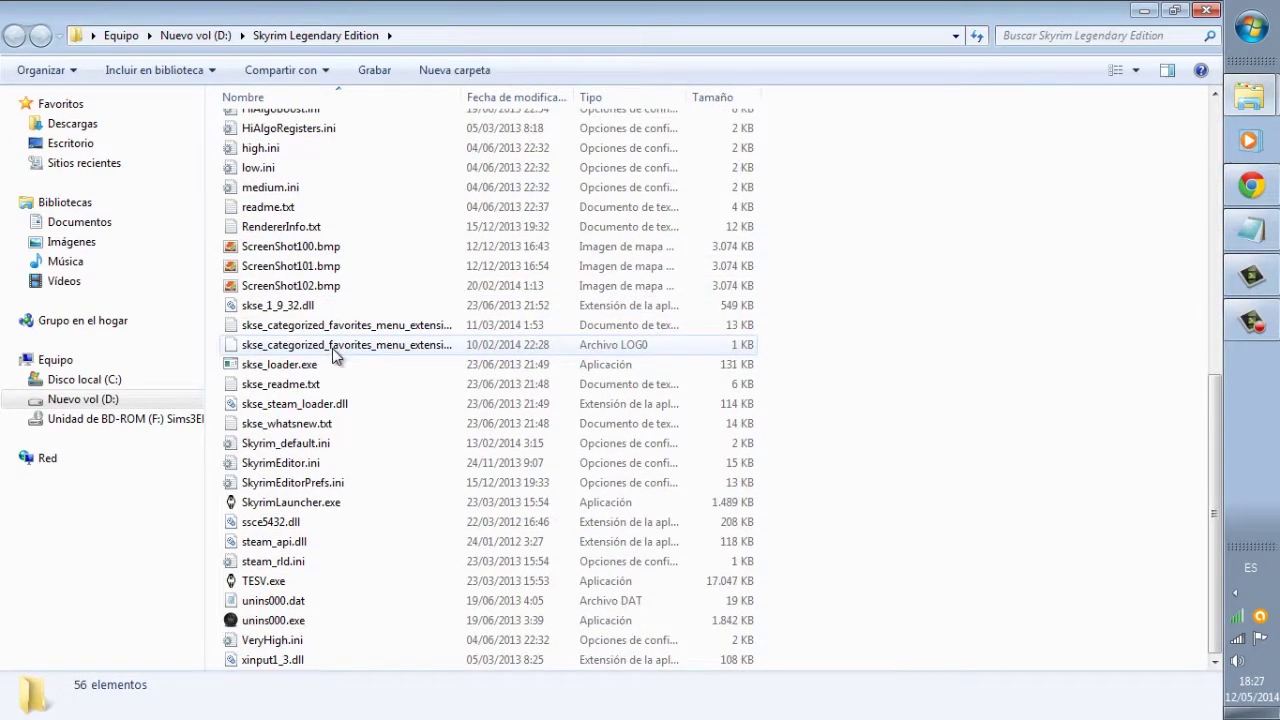
scroll(334, 356, up, 9)
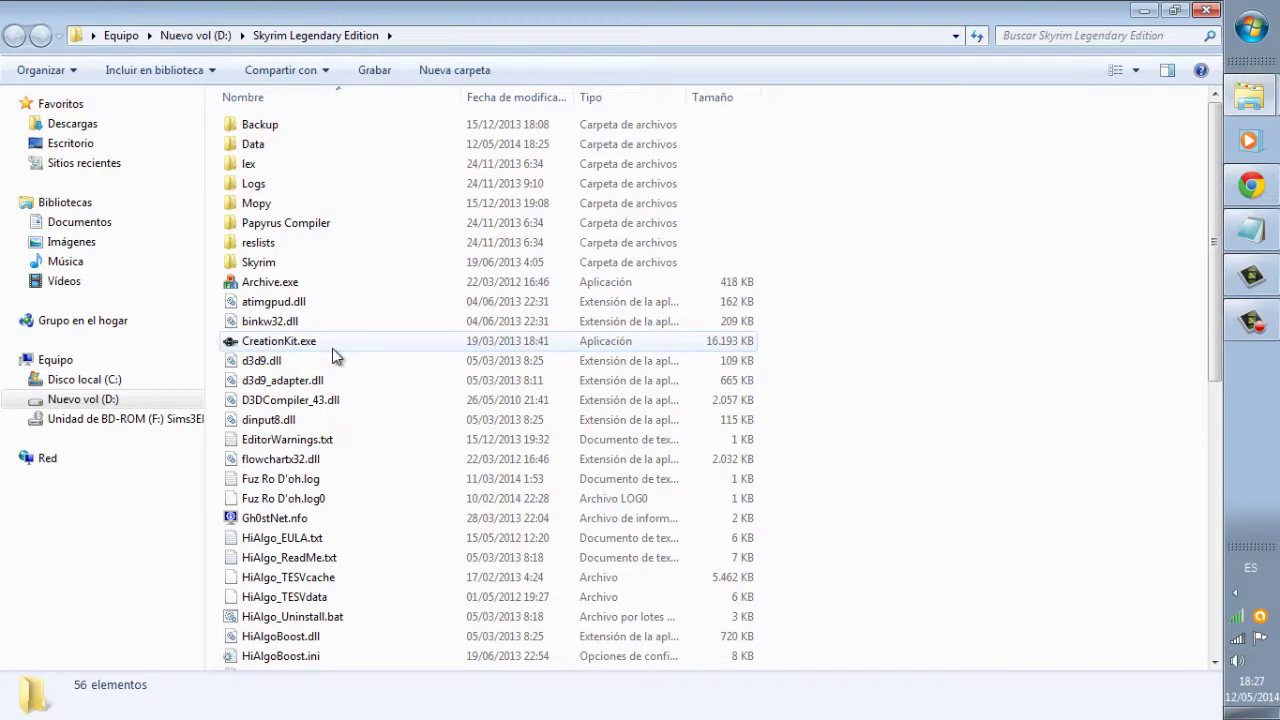
Open the Data folder, look inside its SKSE subfolder and go back.
click(252, 146)
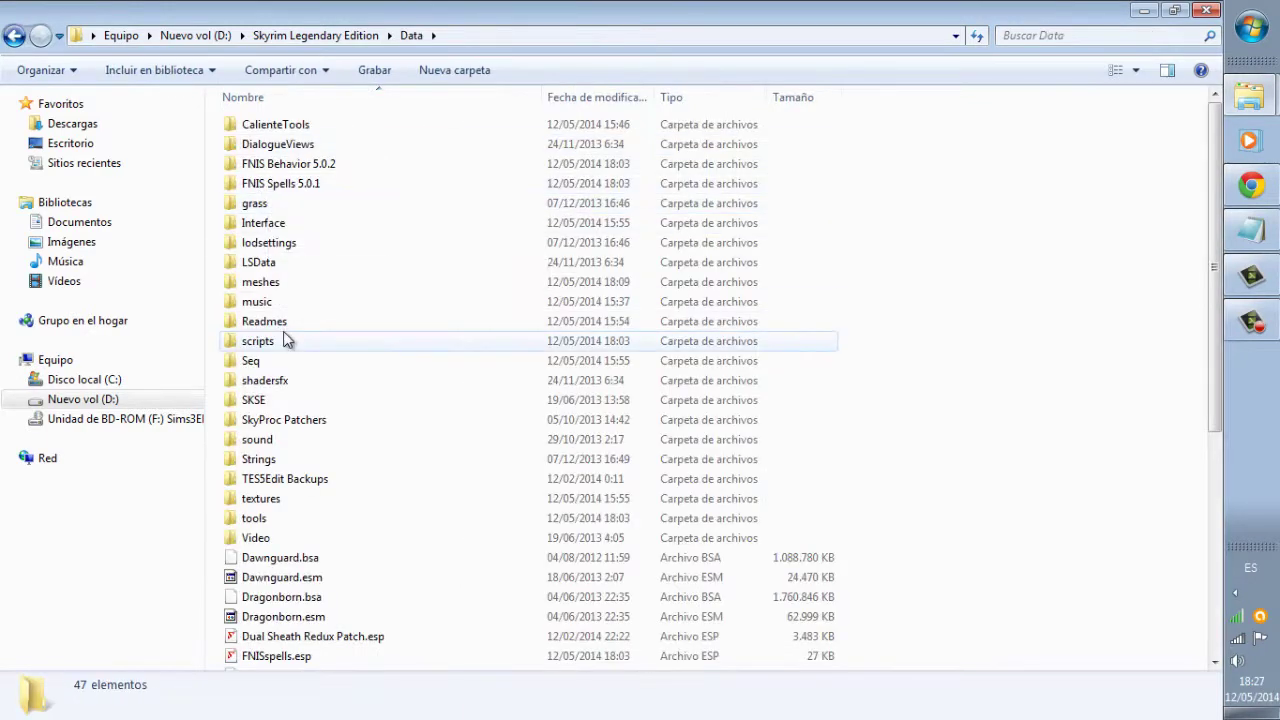
double_click(253, 399)
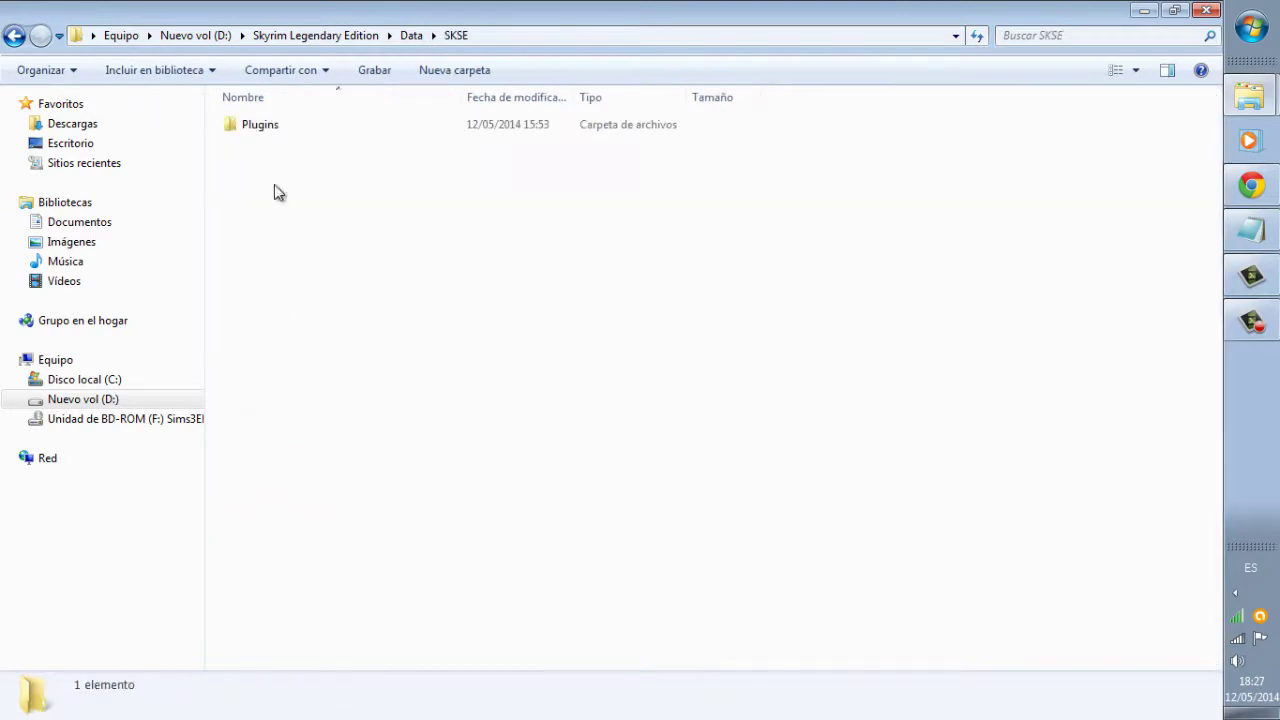
click(14, 36)
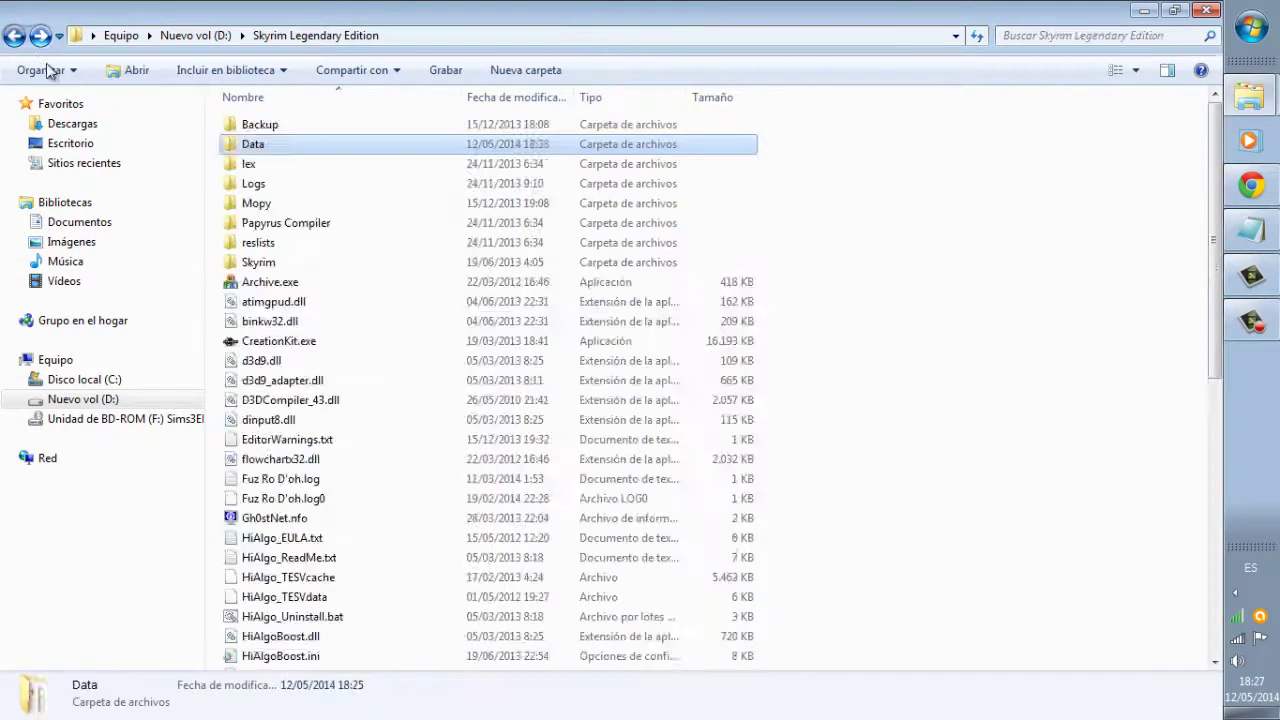
Look inside the GenerateFNIS_for_Users folder in Data's tools folder and close the Explorer window.
scroll(300, 430, down, 1)
double_click(305, 460)
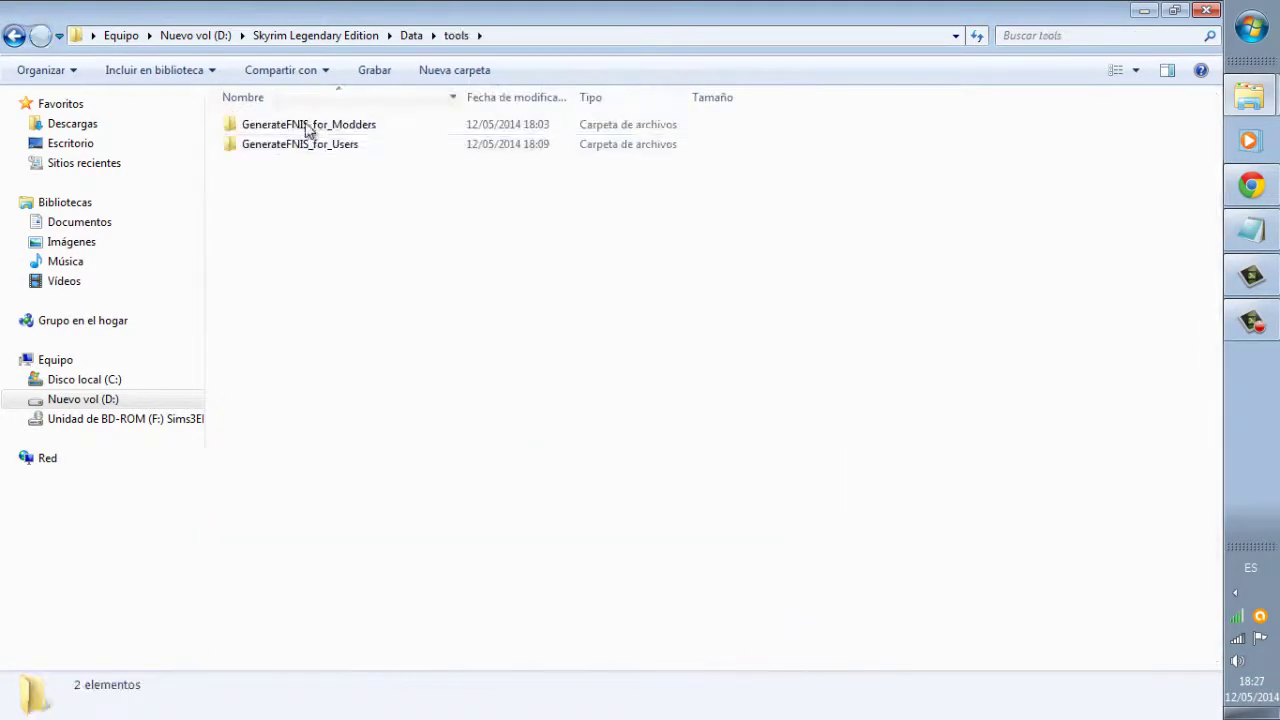
double_click(300, 148)
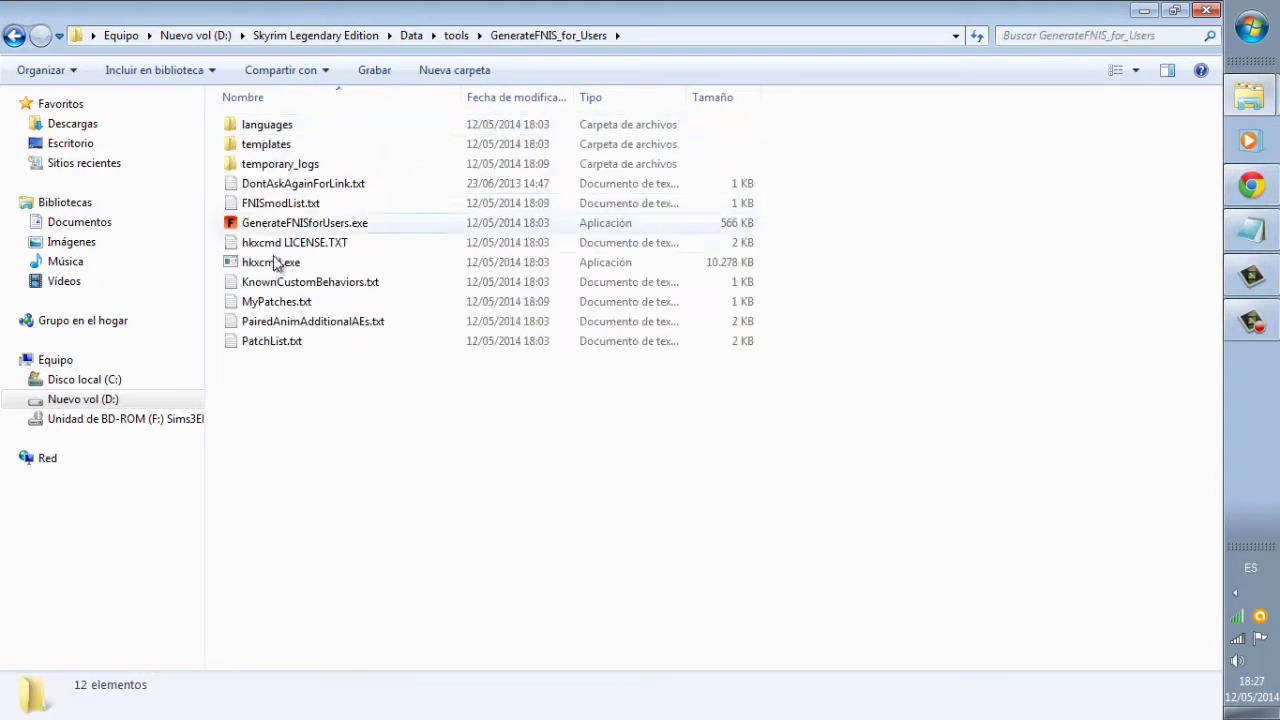
click(1205, 10)
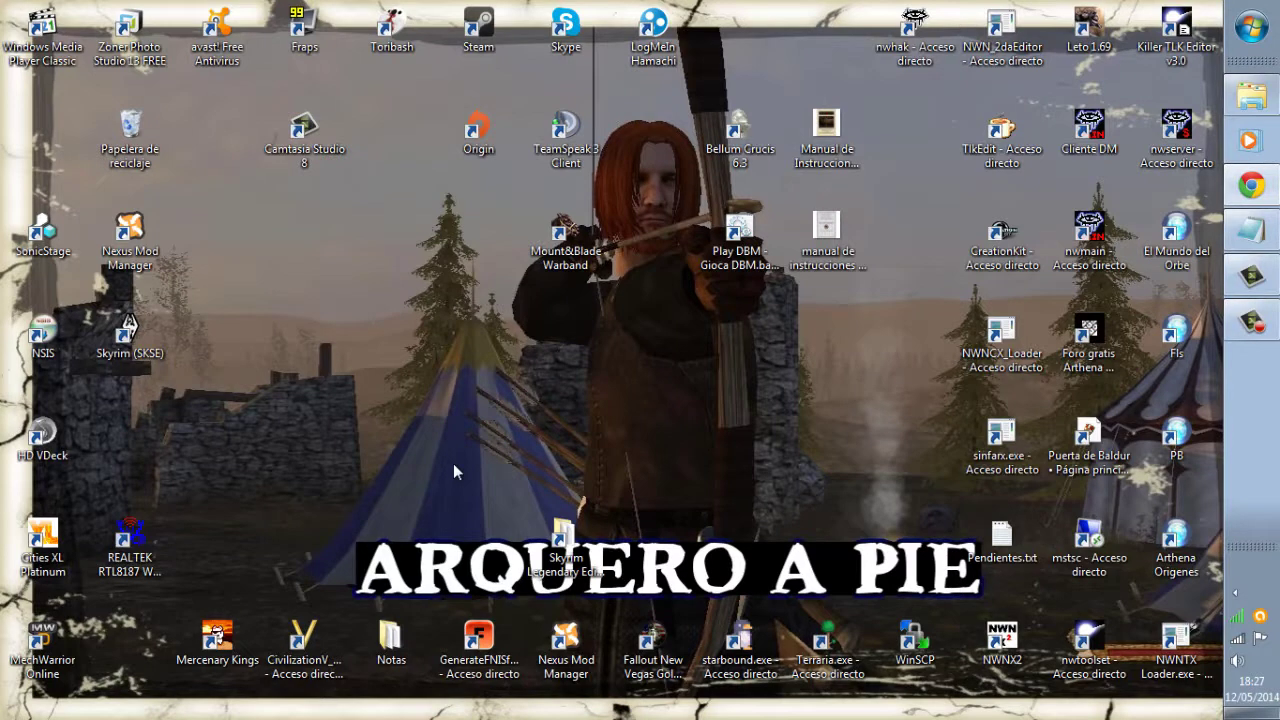
Launch Nexus Mod Manager from the desktop, choose Skyrim as the managed game, and go down its mod list.
double_click(566, 640)
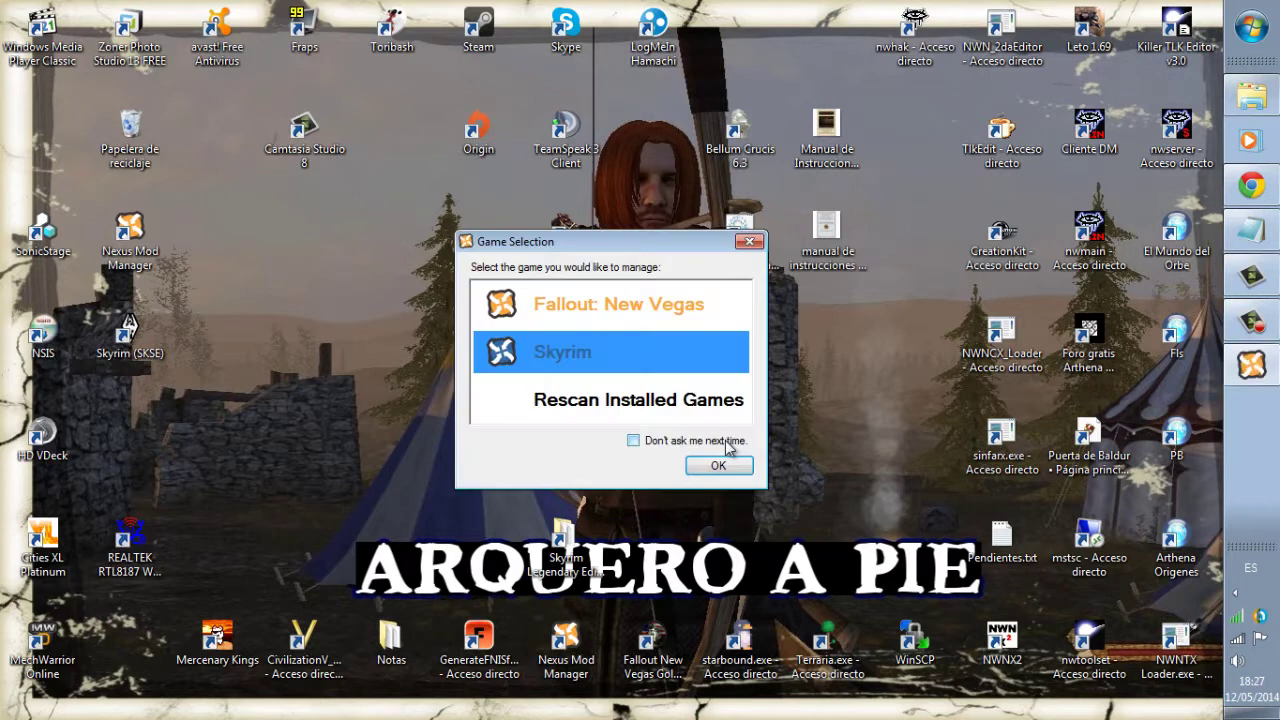
click(719, 468)
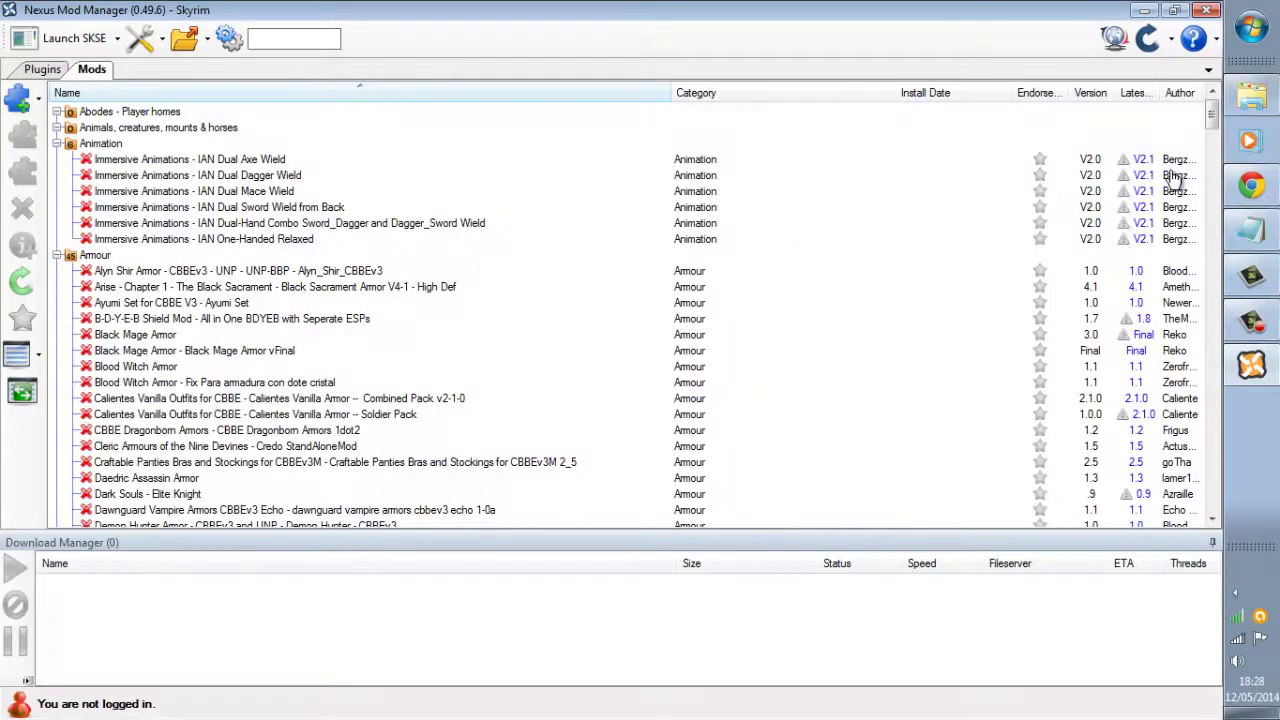
drag(1214, 117, 1207, 252)
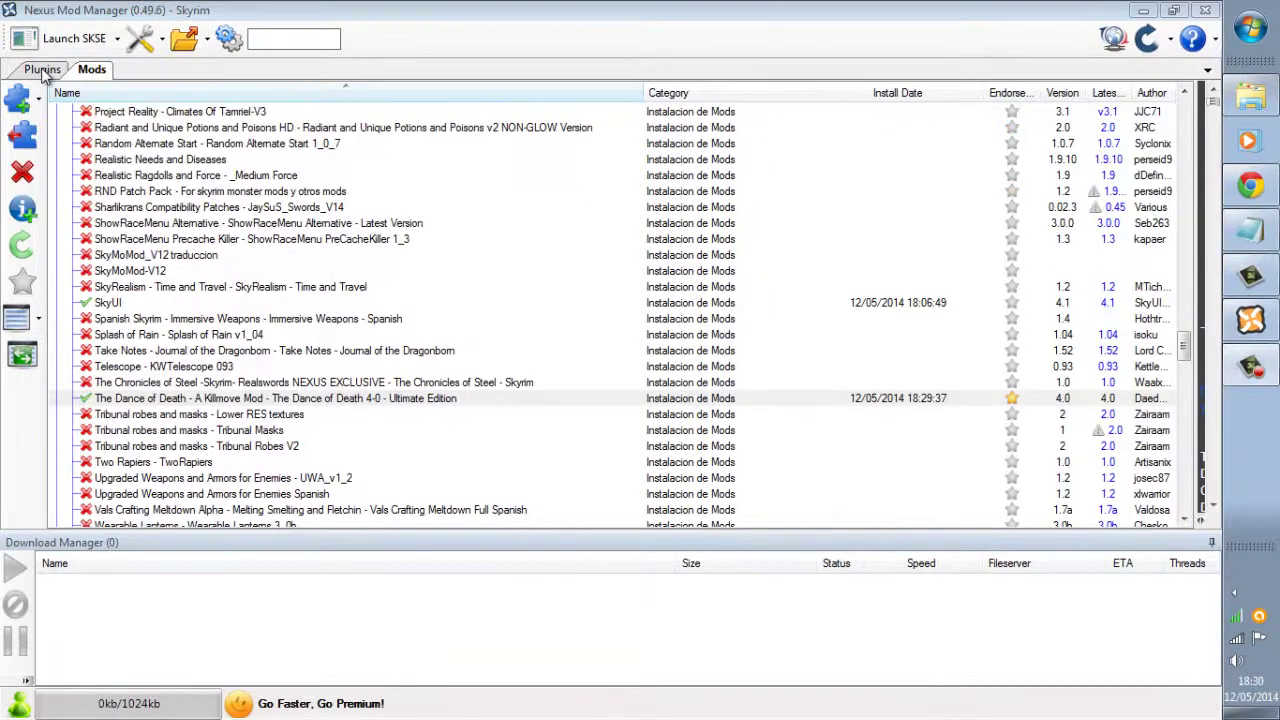
Inspect the details of the Dual Sheath Redux Patch.esp and The Dance of Death - Ultimate Edition.esp plugins.
click(43, 70)
click(133, 193)
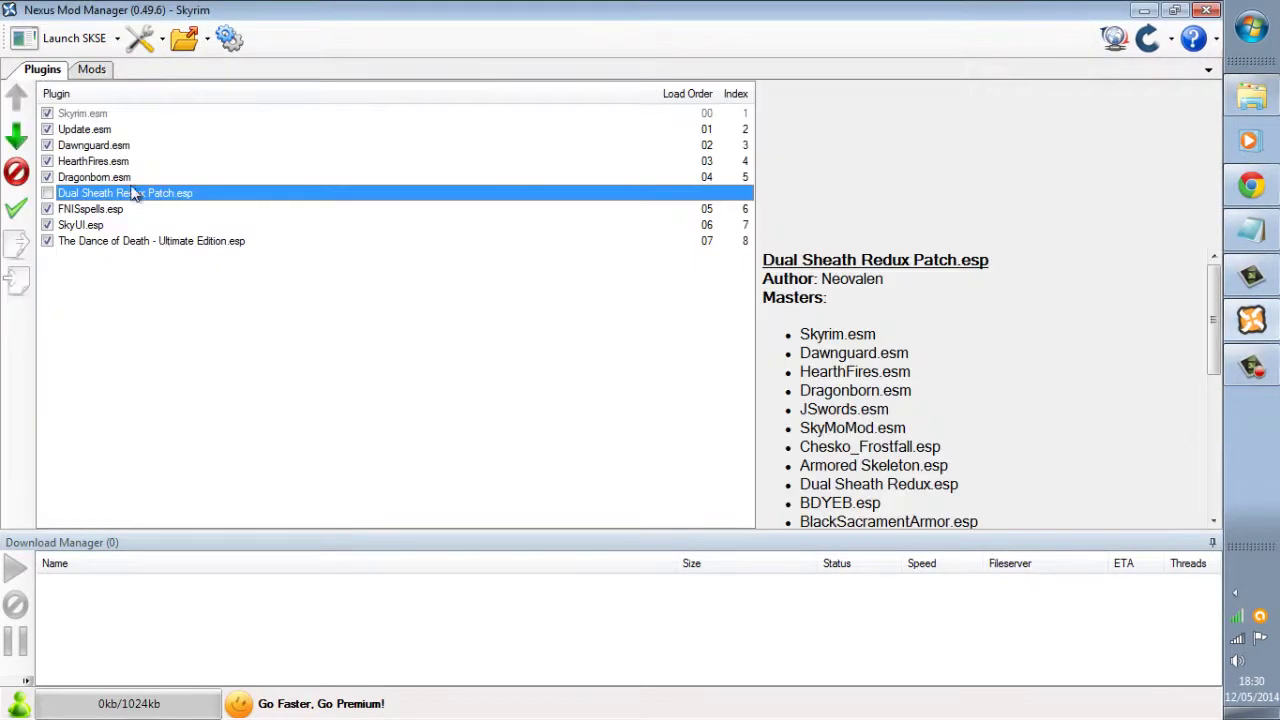
click(122, 243)
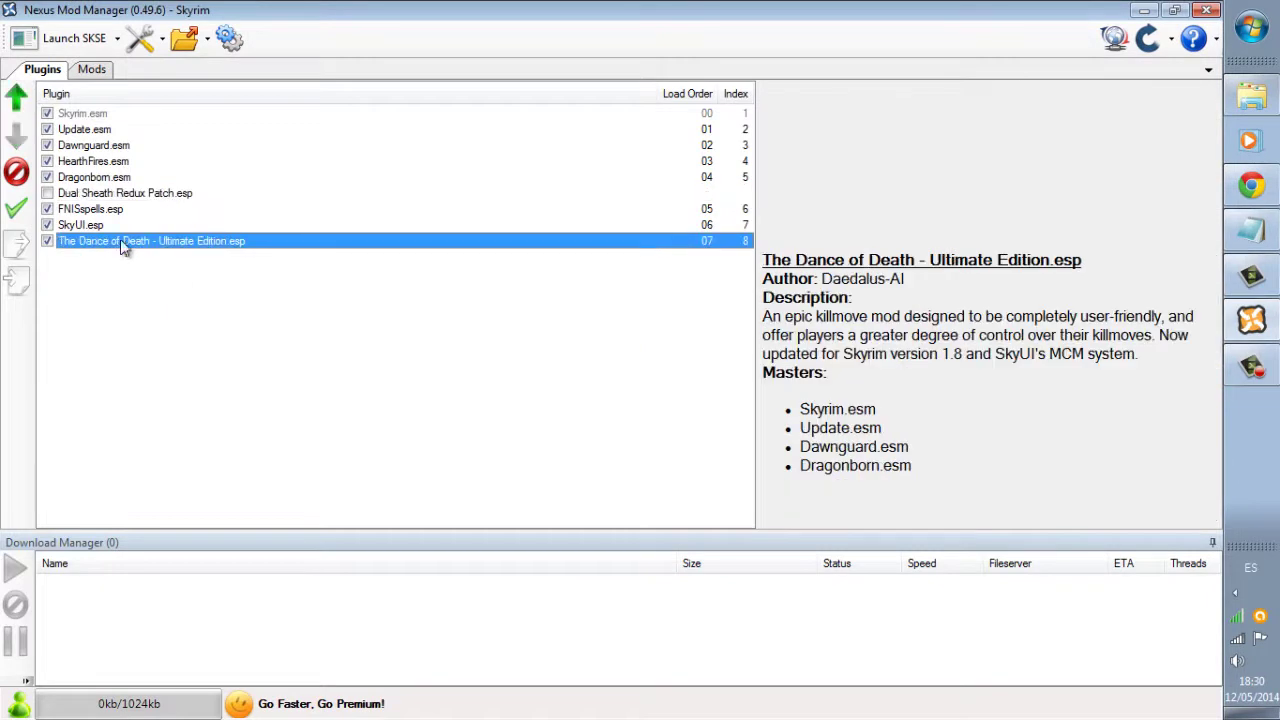
click(143, 195)
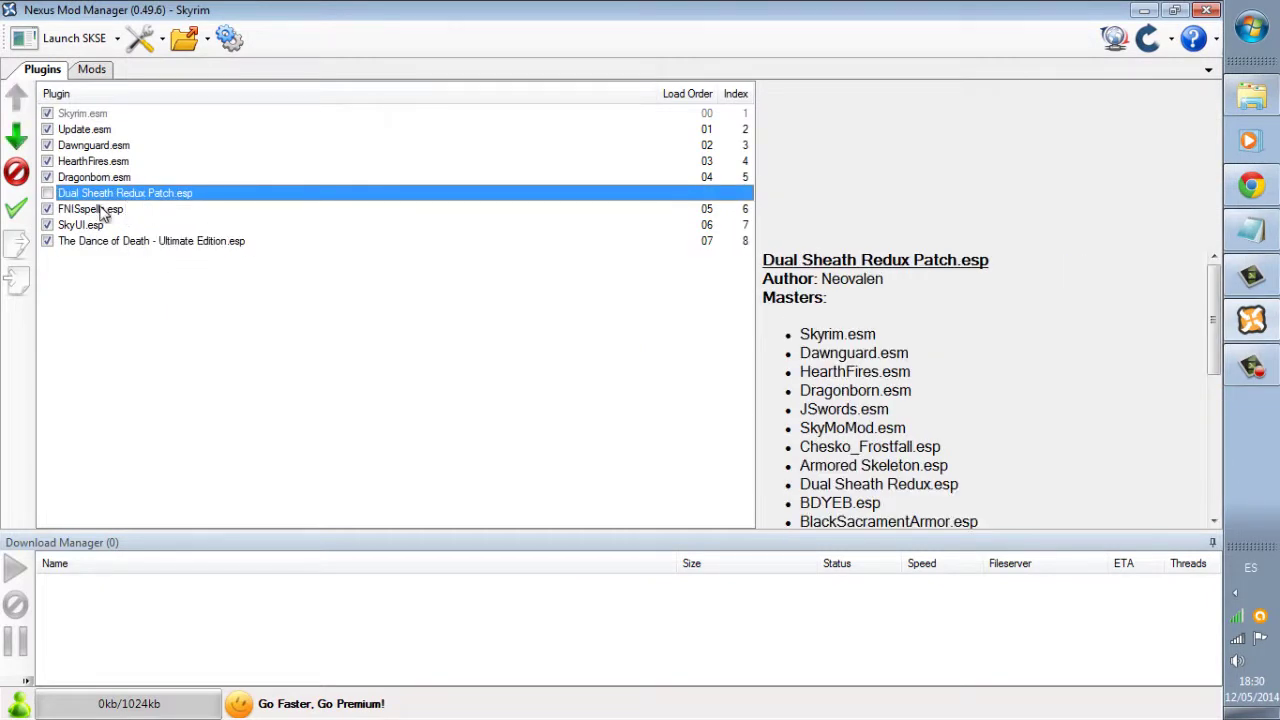
click(47, 193)
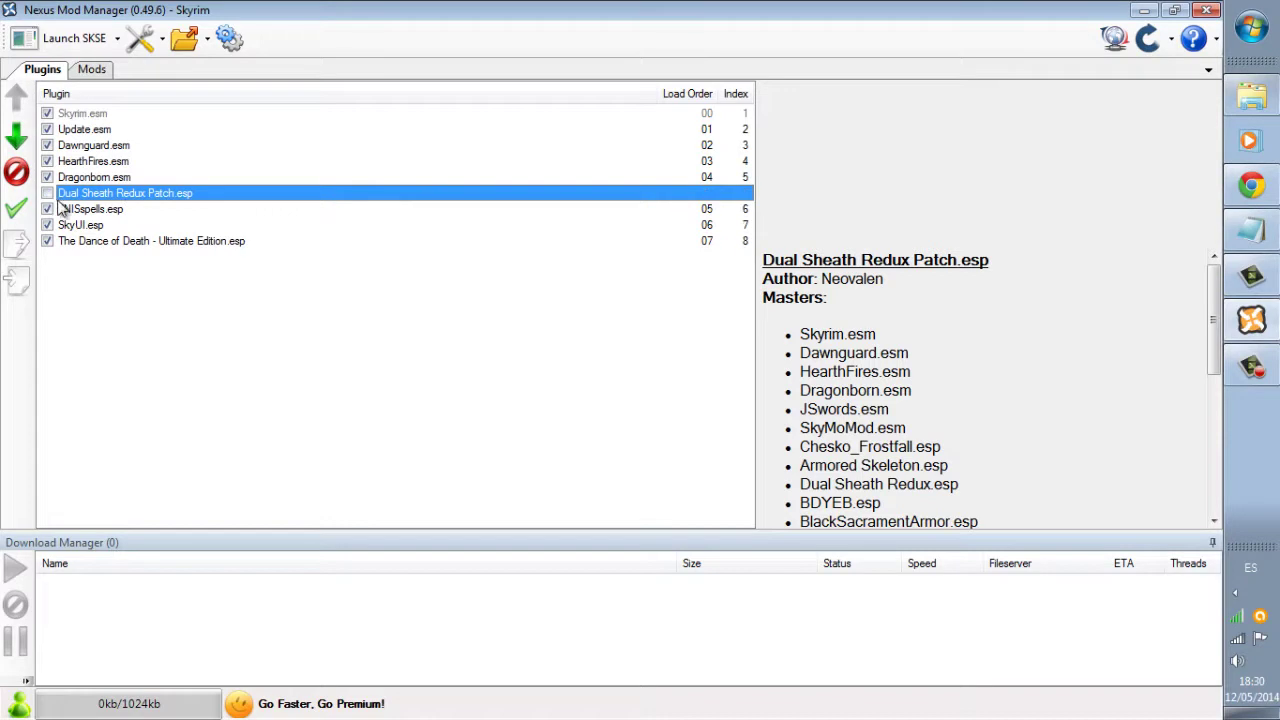
click(101, 244)
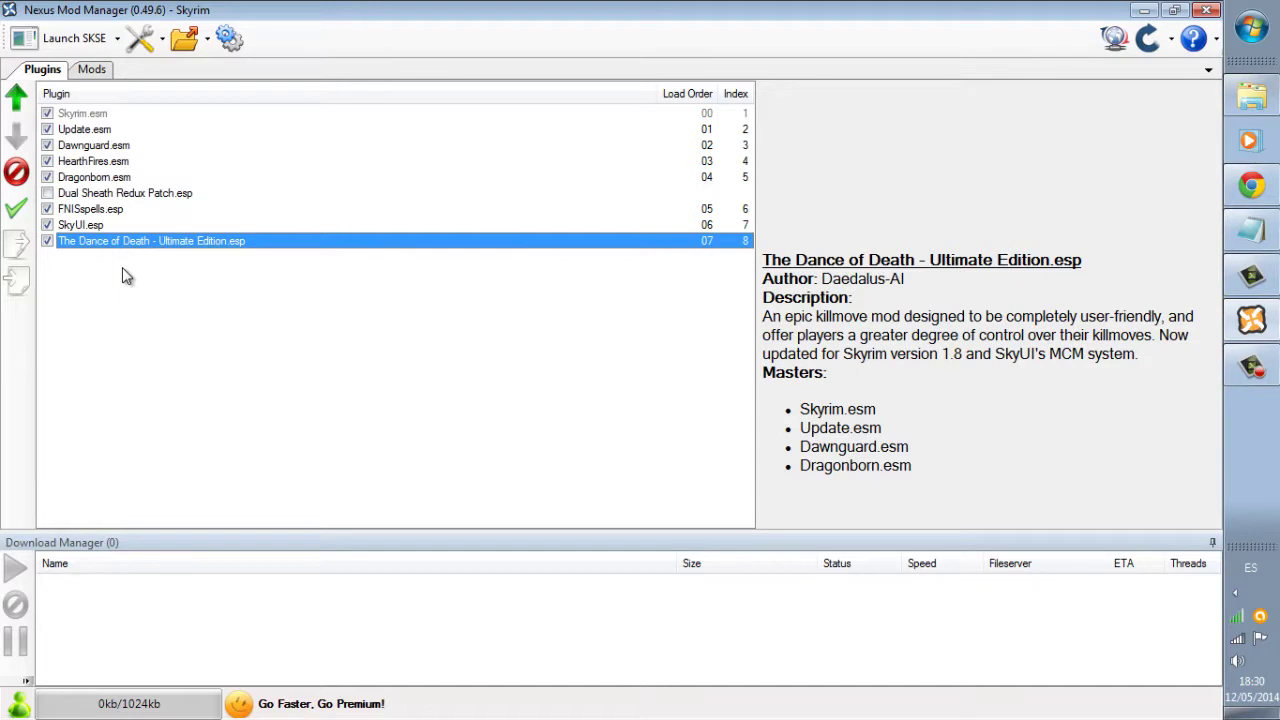
Deactivate The Dance of Death 4-0 - Ultimate Edition in the mod list.
click(89, 74)
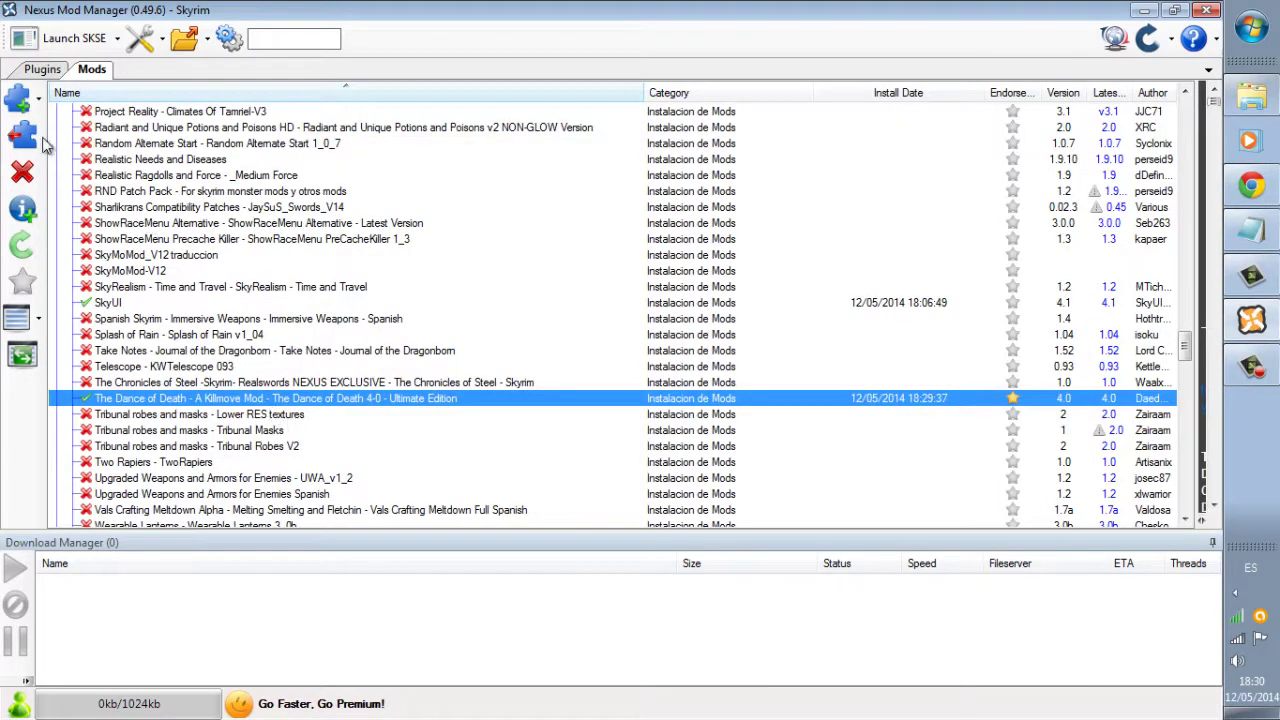
click(28, 137)
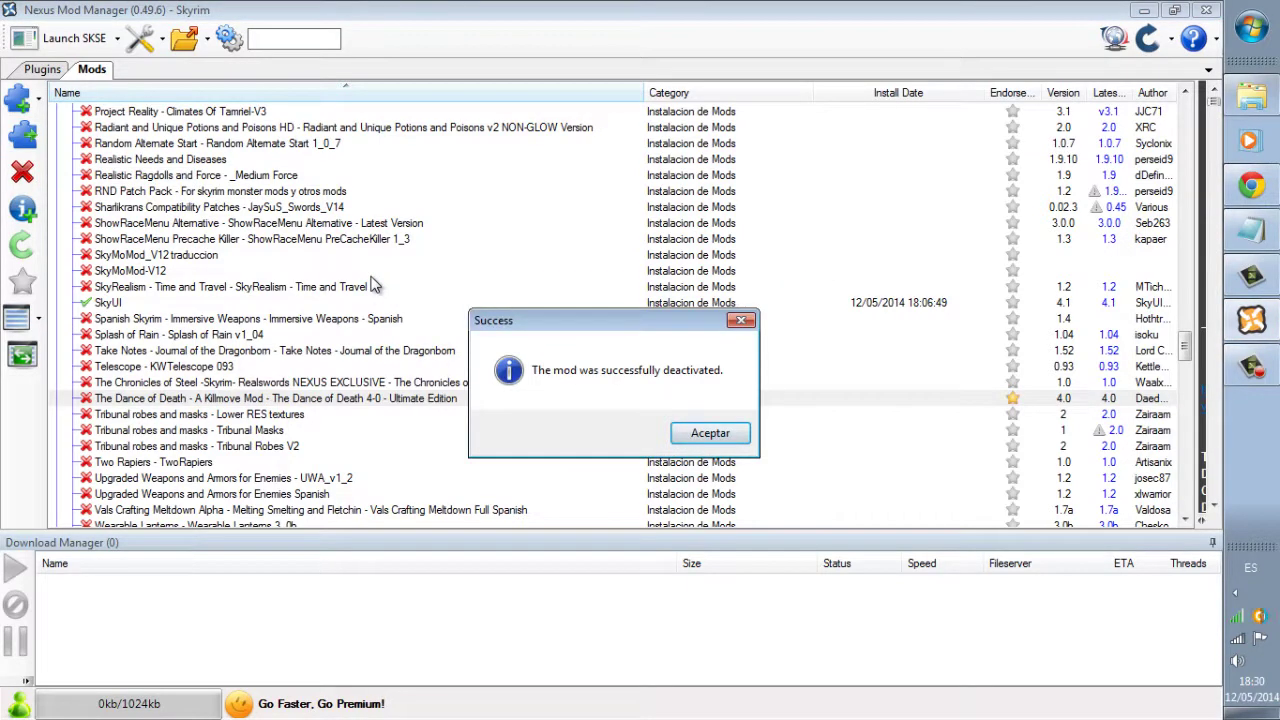
click(708, 434)
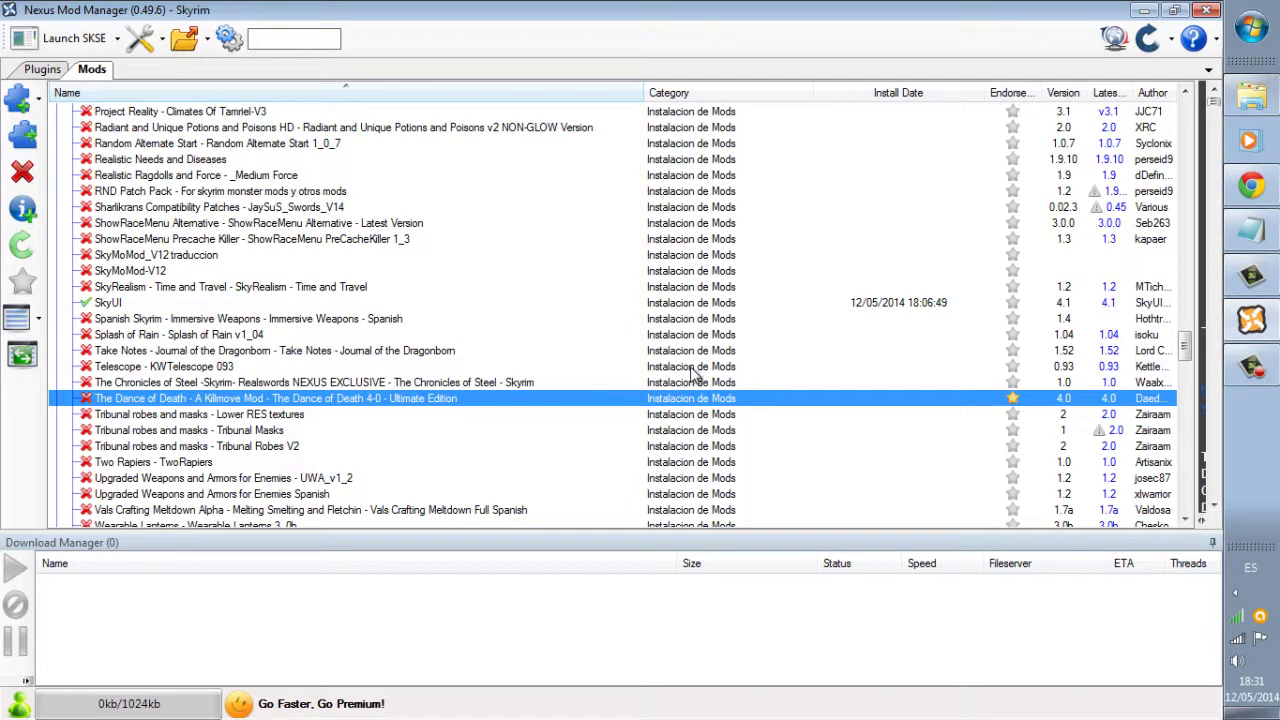
Look through the Instalacion de Mods category from its first entries back to The Dance of Death, checking which mods are active.
scroll(693, 374, up, 10)
scroll(585, 360, up, 8)
scroll(585, 360, up, 10)
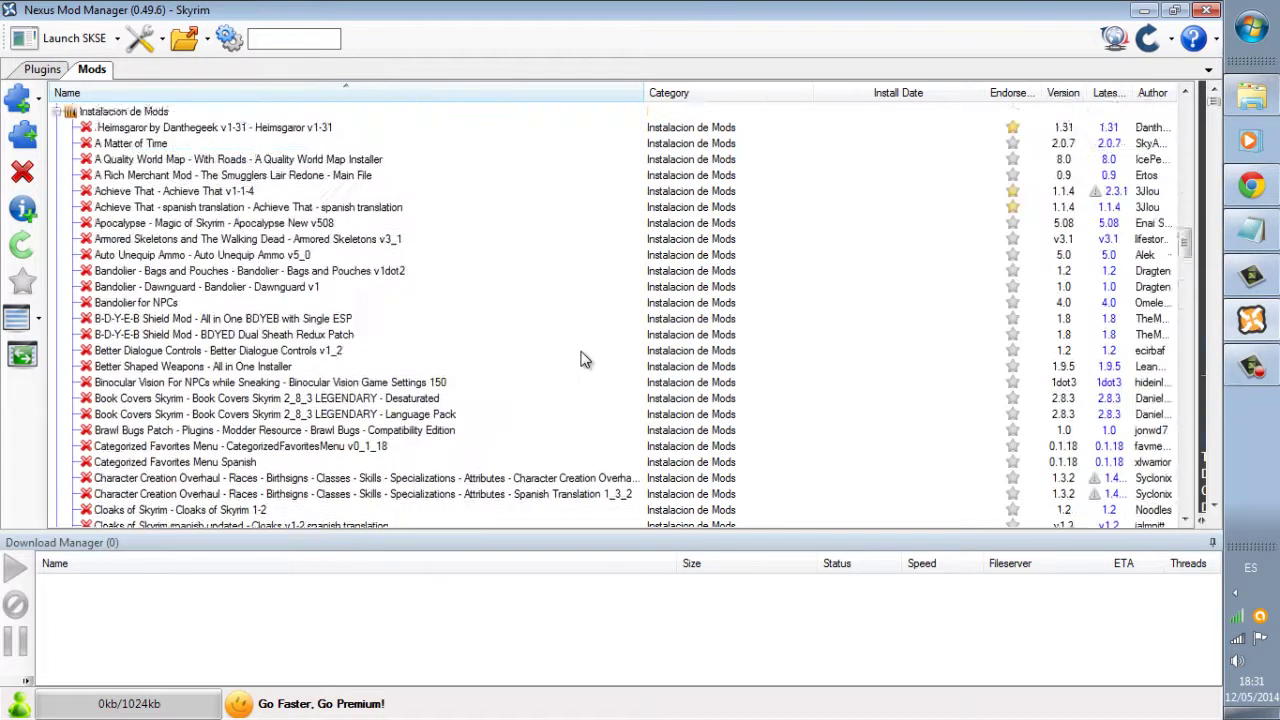
scroll(585, 360, up, 1)
scroll(585, 360, down, 8)
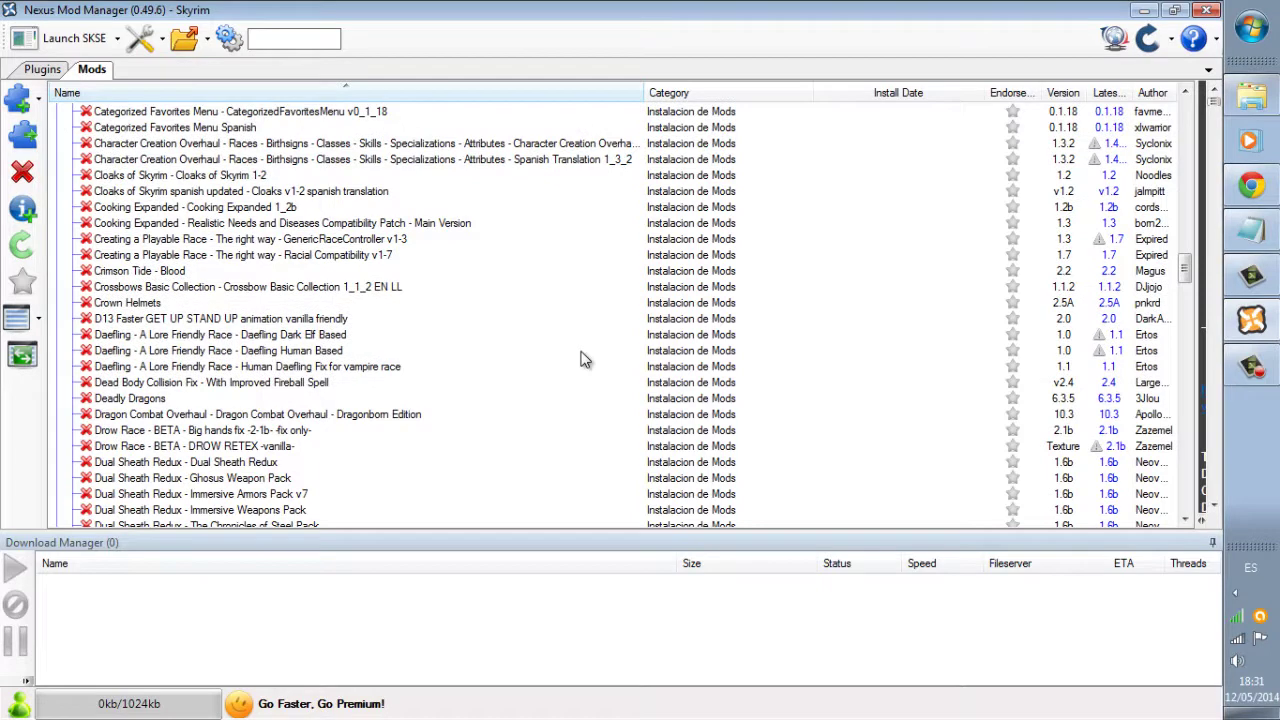
scroll(585, 360, down, 8)
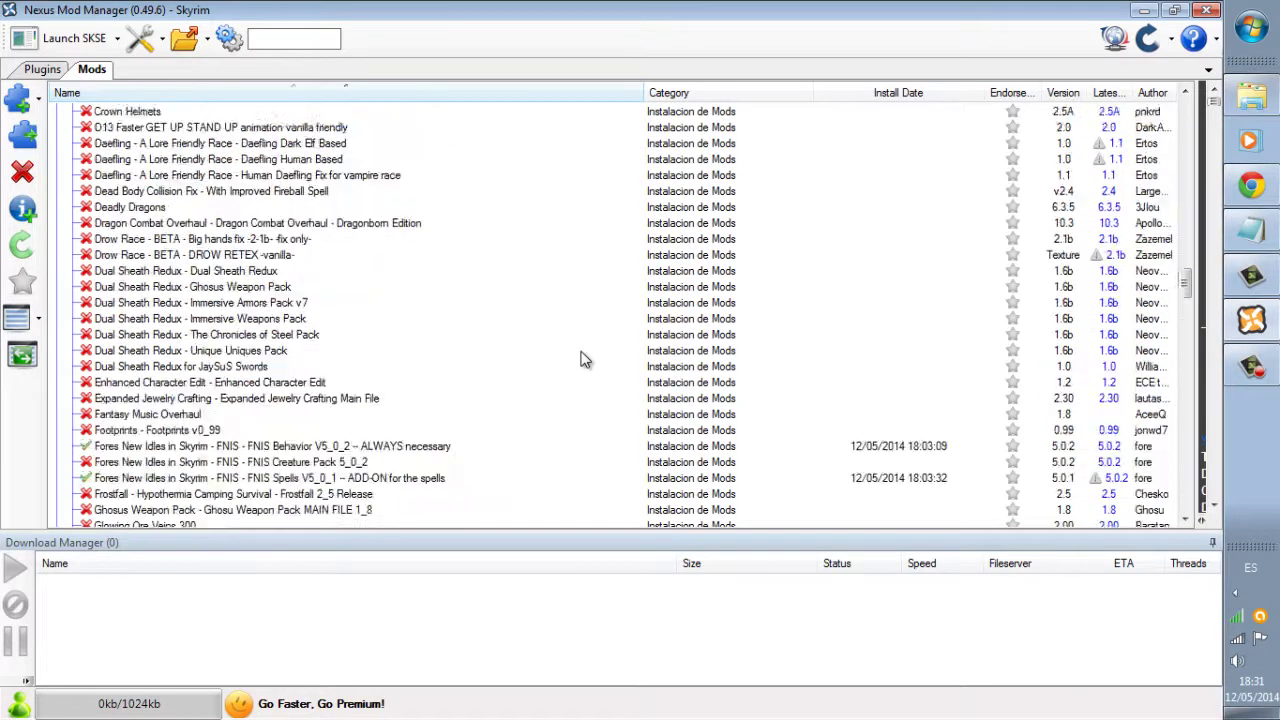
scroll(585, 360, down, 6)
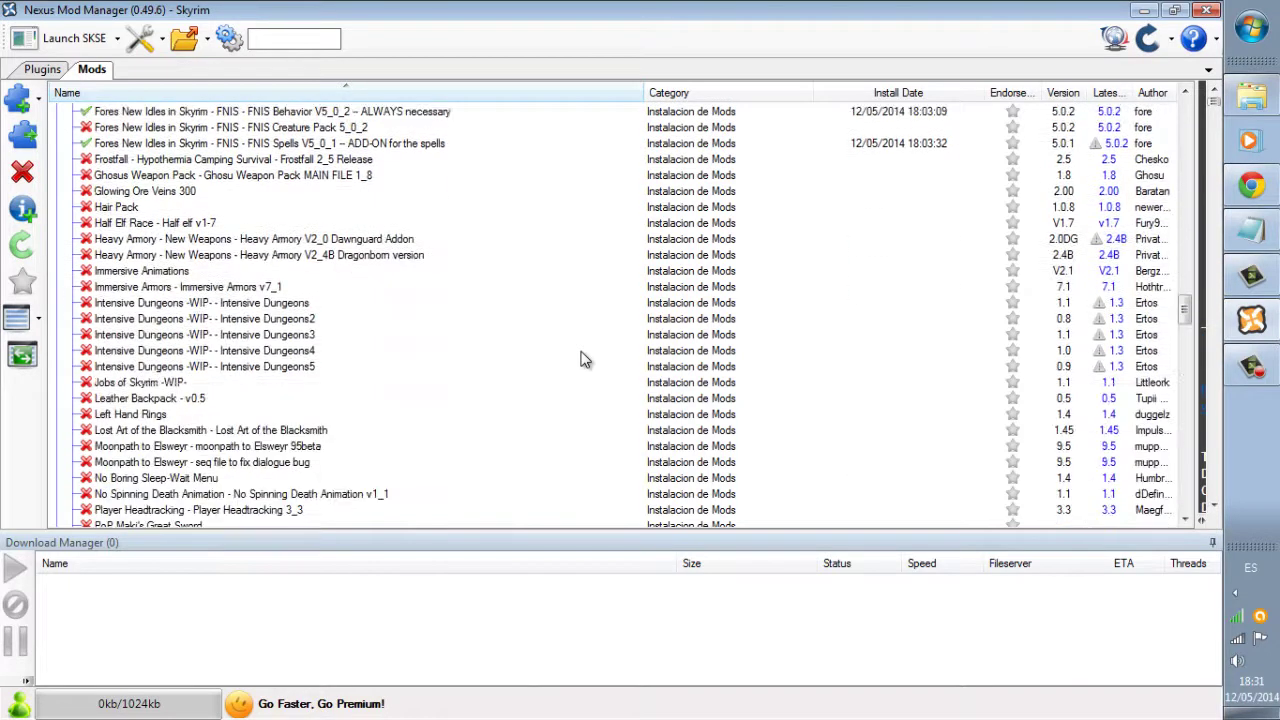
scroll(585, 360, down, 6)
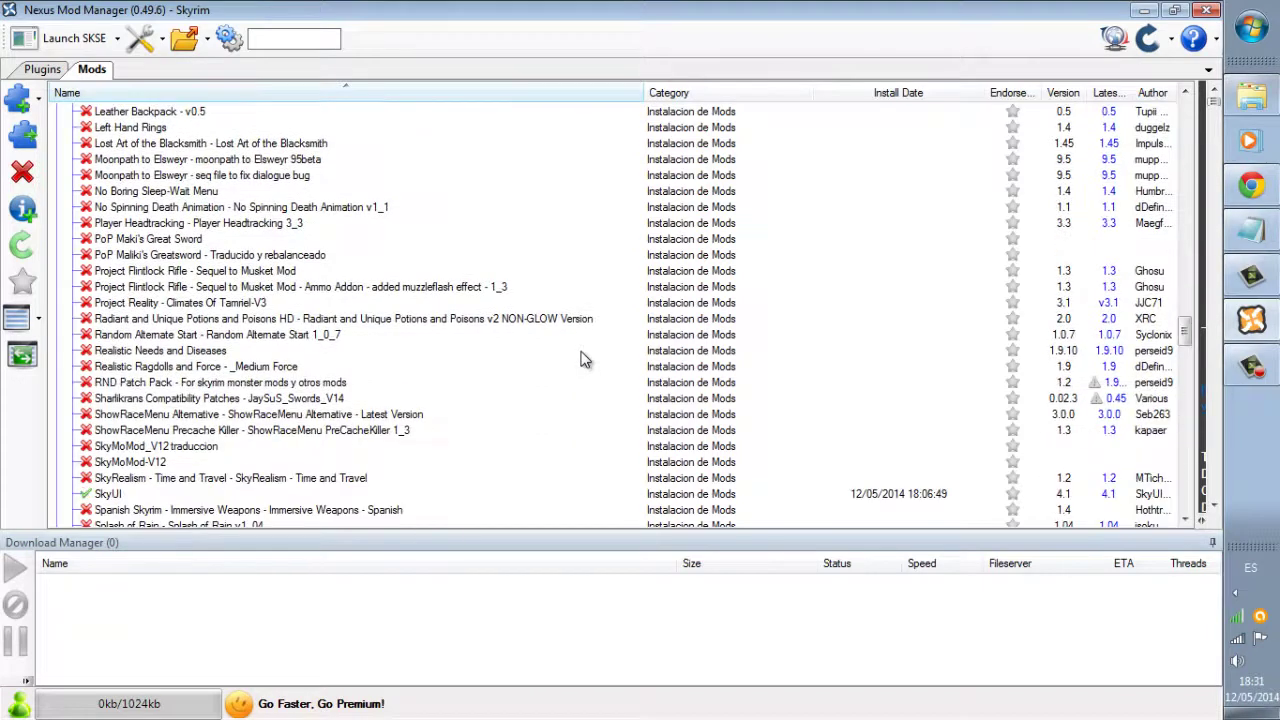
scroll(585, 360, down, 2)
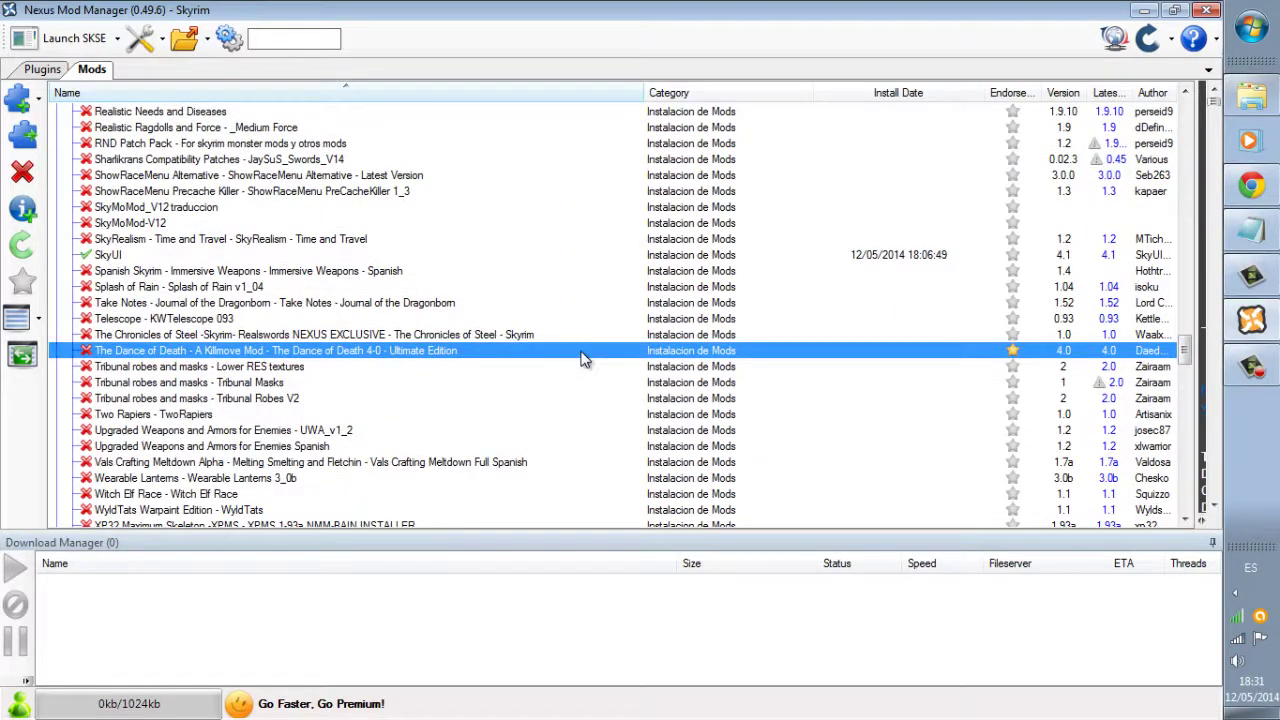
scroll(585, 360, down, 1)
scroll(585, 360, up, 1)
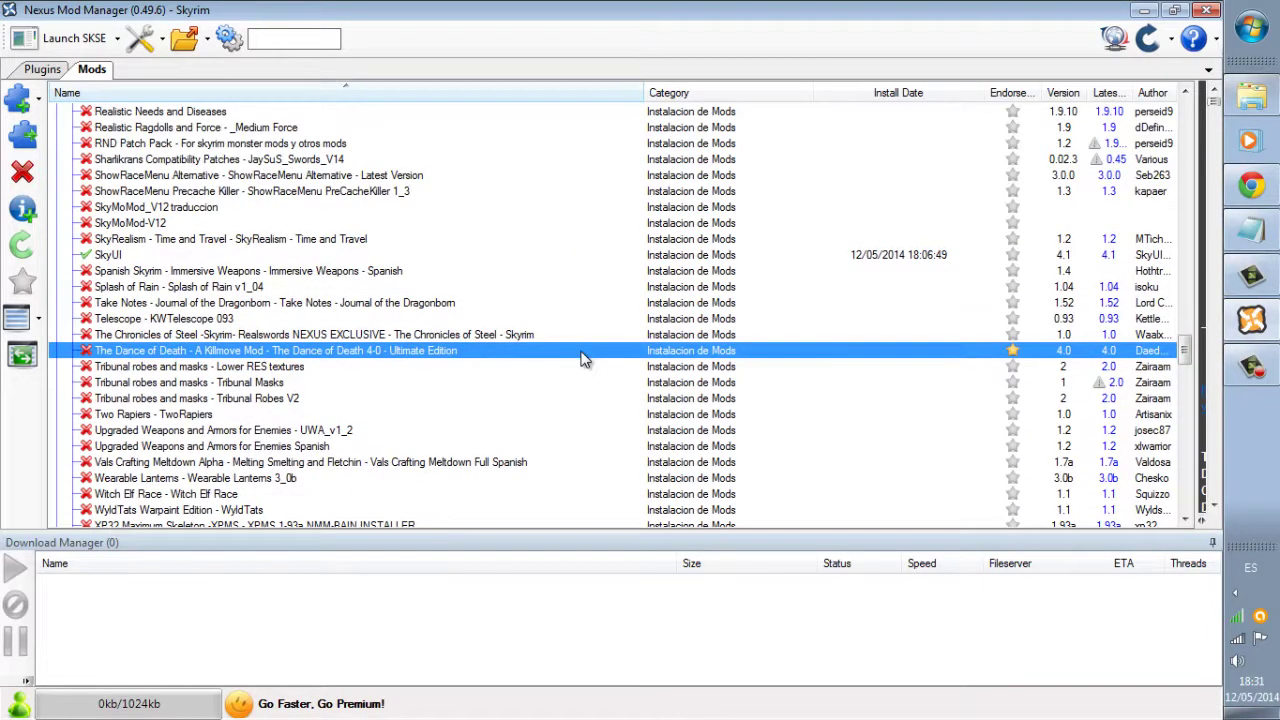